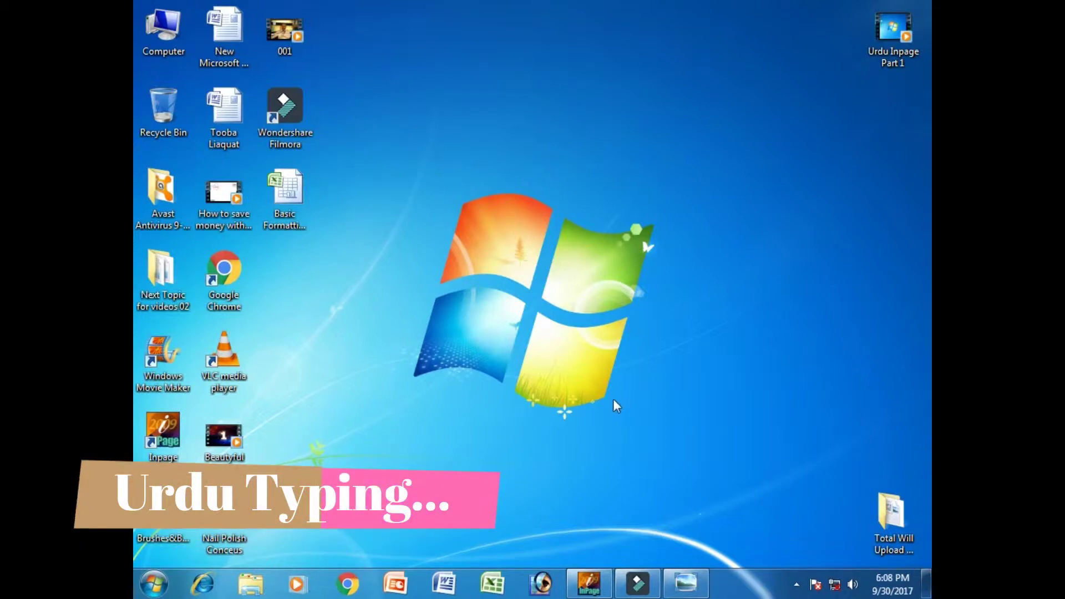
Restore the InPage window from the taskbar
{"action": "left_click", "coordinate": [589, 584]}
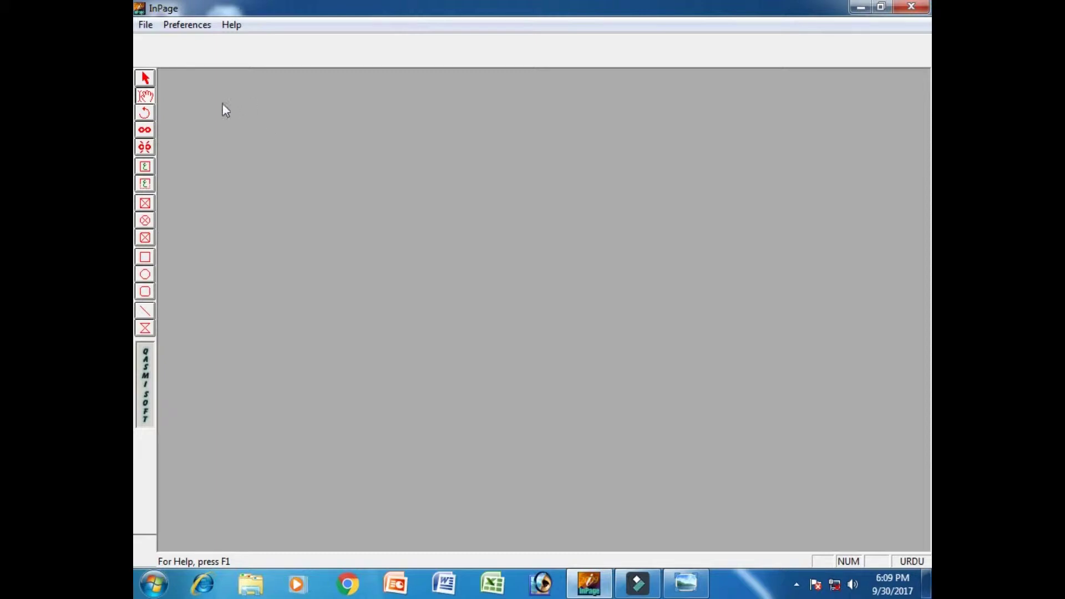
Create a new blank document, Untitled-4, using the default New Document settings
{"action": "left_click", "coordinate": [146, 25]}
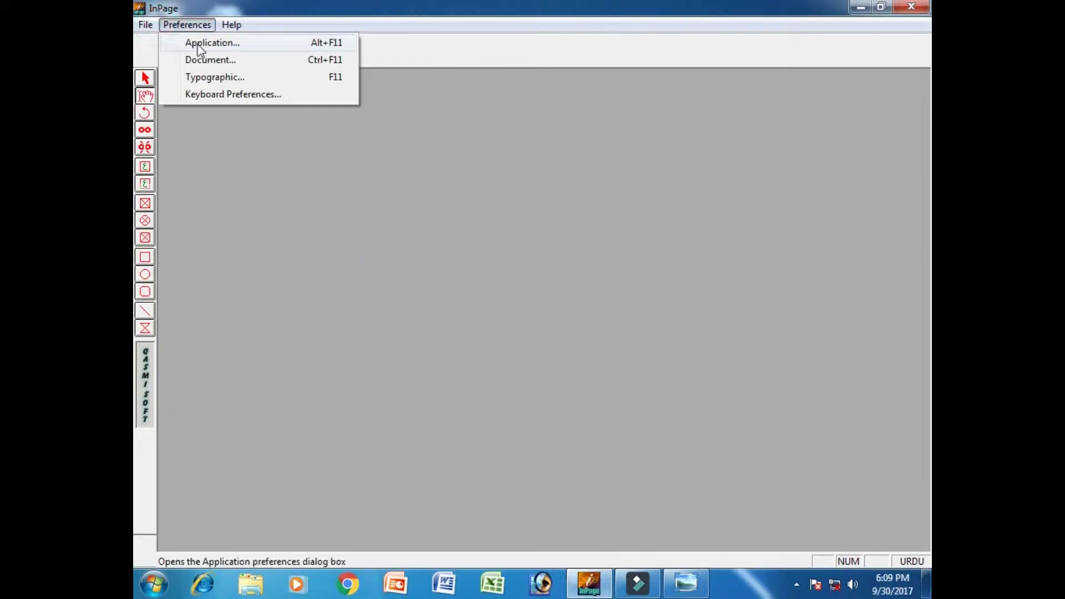
{"action": "left_click", "coordinate": [151, 43]}
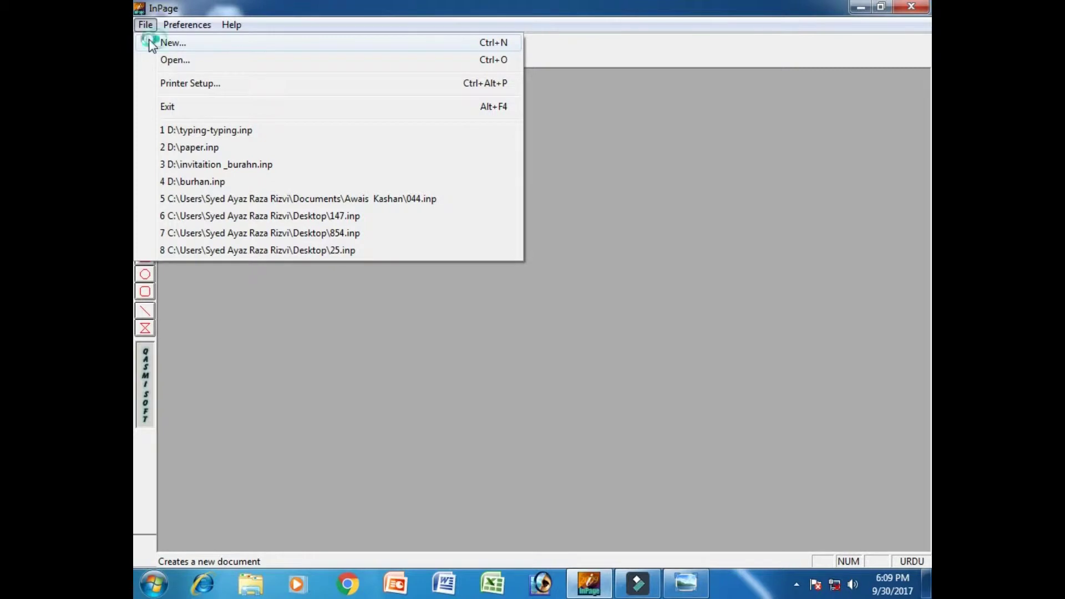
{"action": "left_click", "coordinate": [658, 240]}
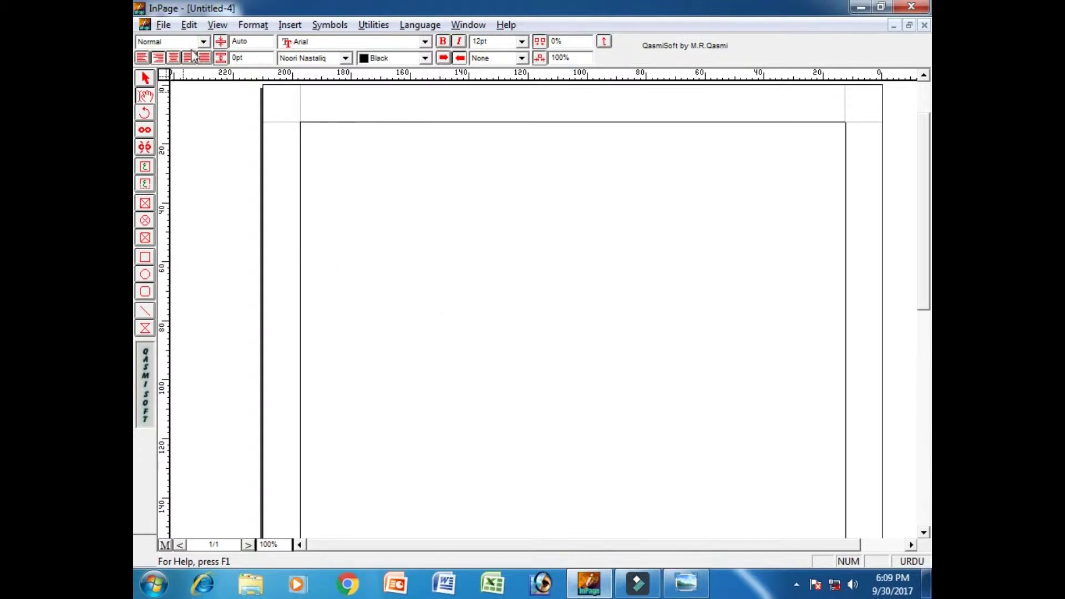
{"action": "left_click", "coordinate": [189, 25]}
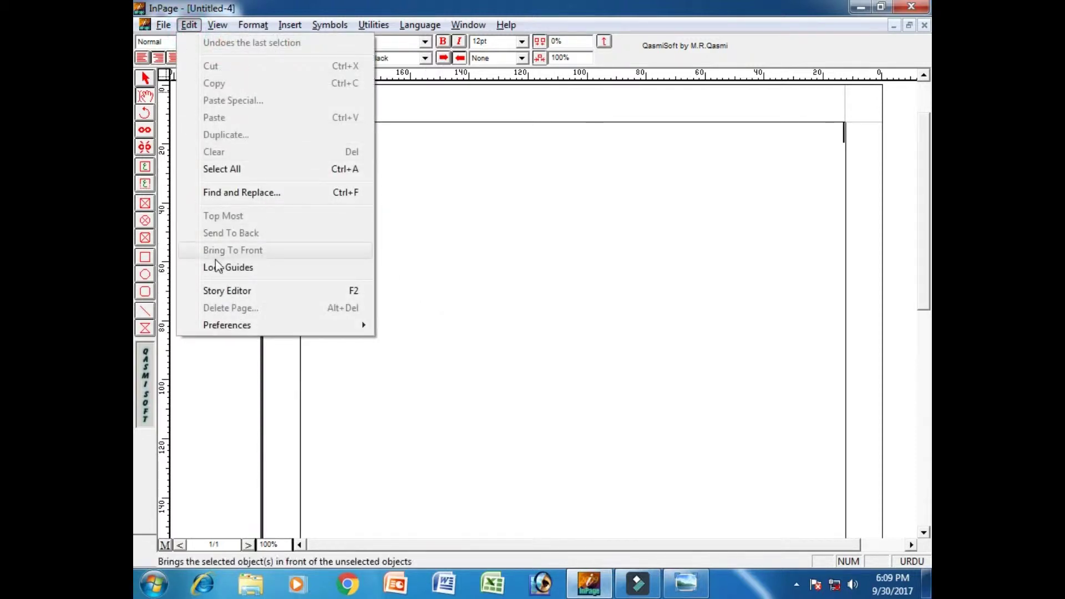
{"action": "mouse_move", "coordinate": [250, 325]}
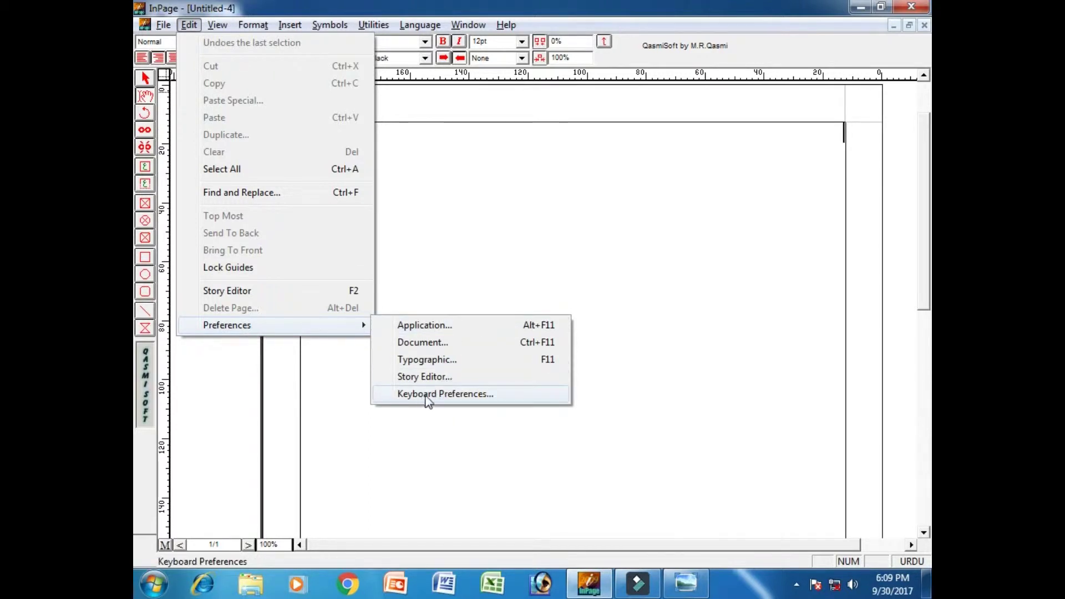
{"action": "left_click", "coordinate": [452, 395]}
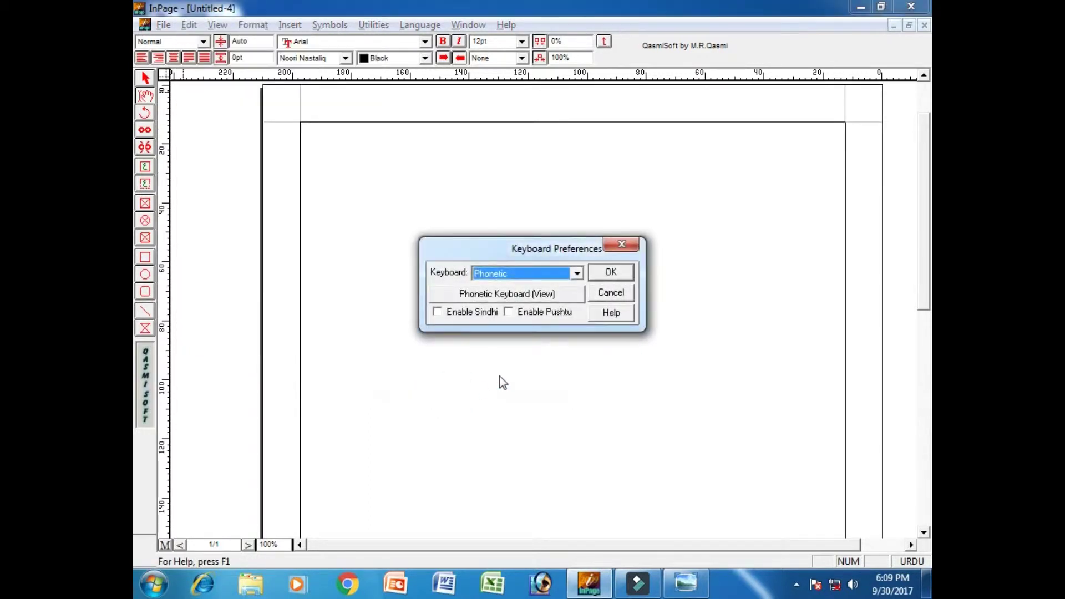
{"action": "left_click", "coordinate": [520, 274]}
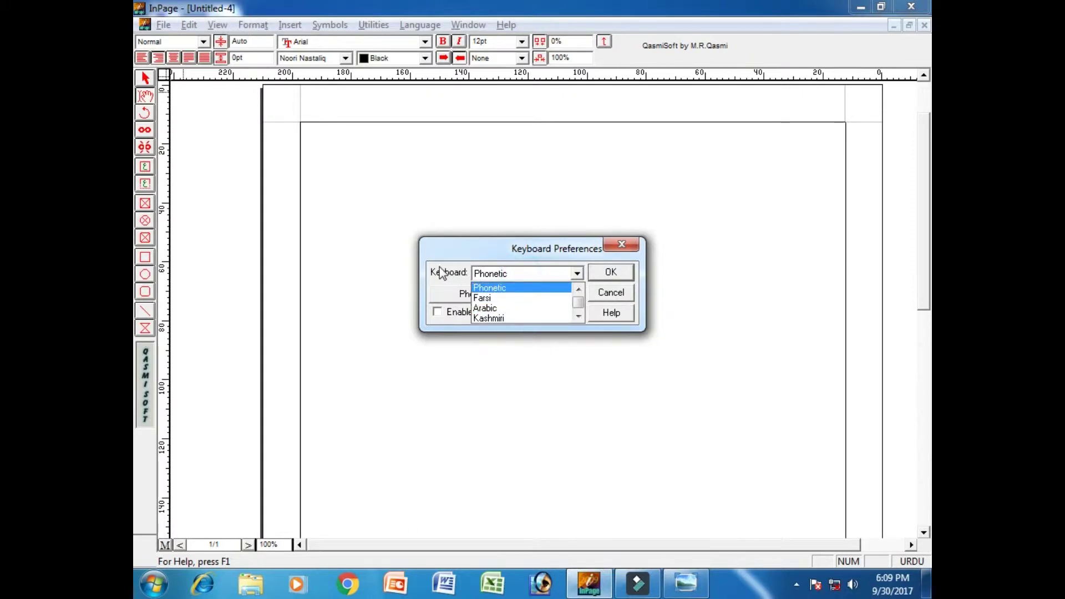
{"action": "left_click", "coordinate": [521, 286]}
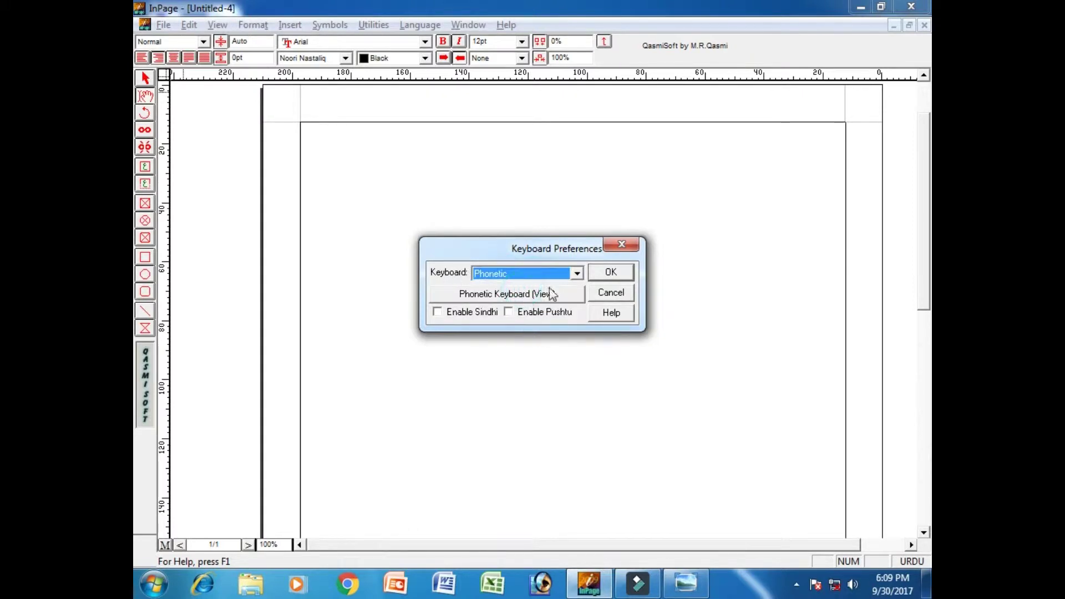
{"action": "left_click", "coordinate": [623, 272]}
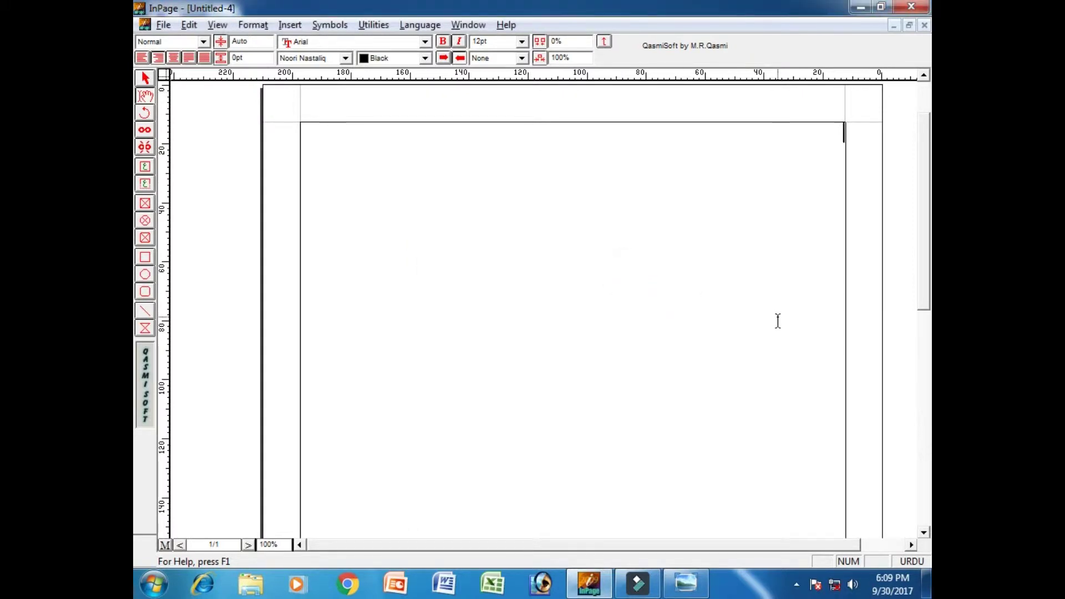
{"action": "left_click", "coordinate": [842, 140]}
{"action": "left_click", "coordinate": [821, 177]}
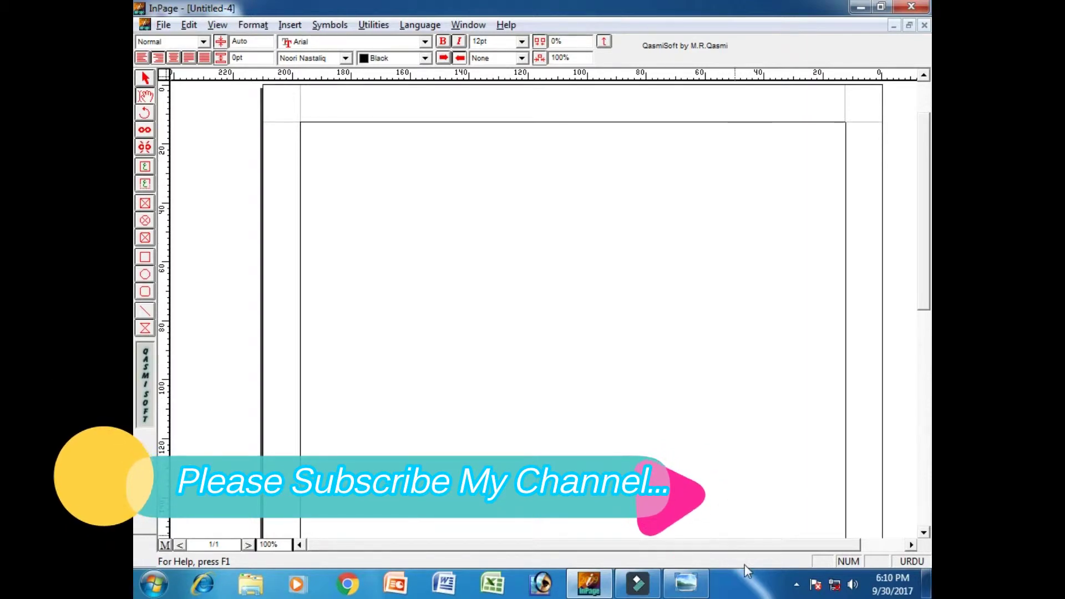
{"action": "left_click", "coordinate": [688, 587]}
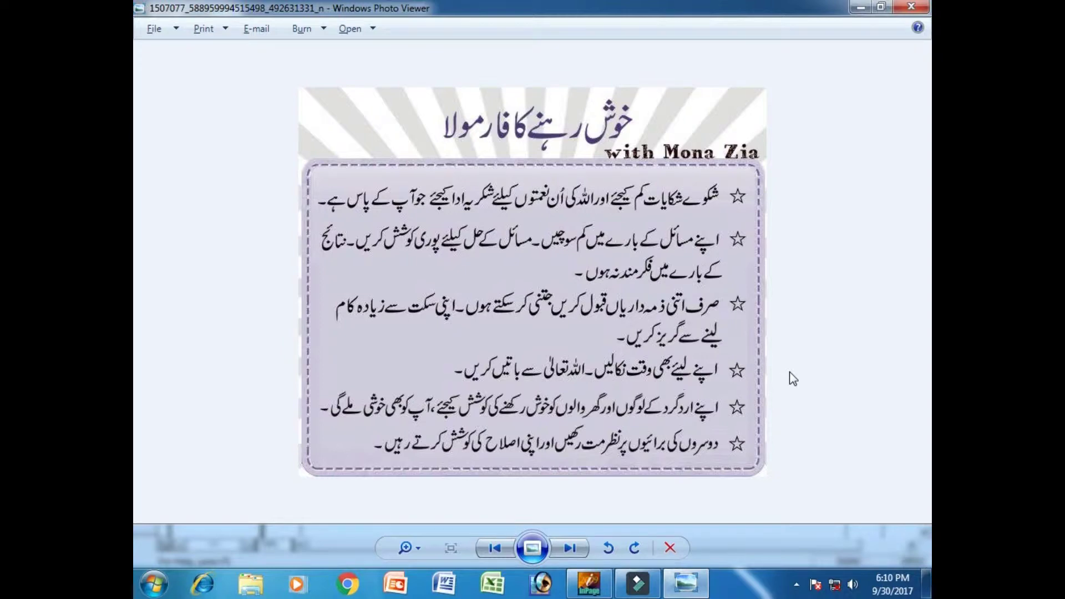
{"action": "key", "text": "alt+Tab"}
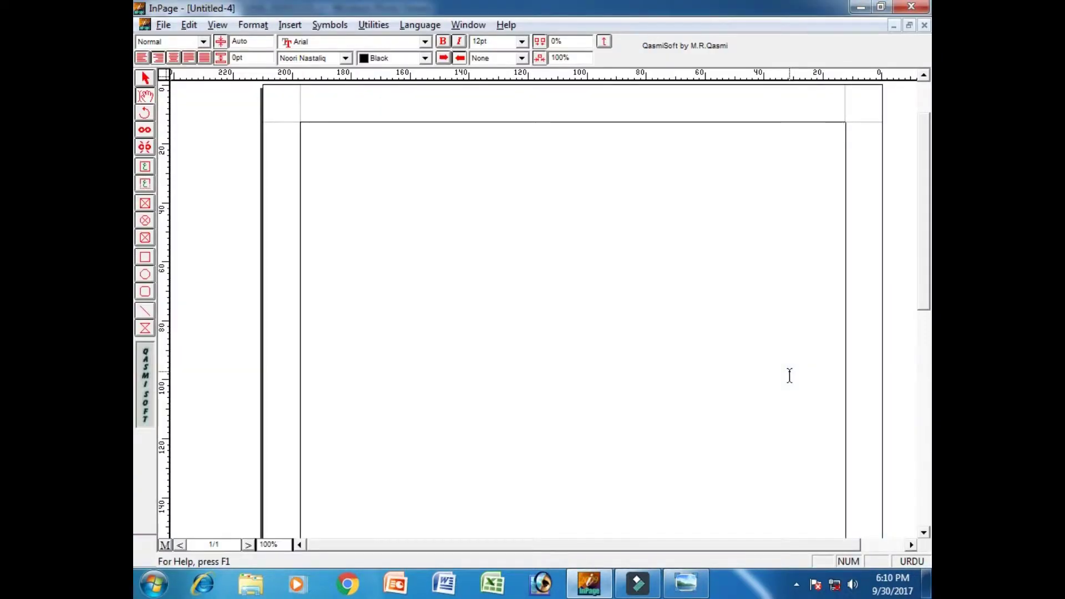
{"action": "left_click", "coordinate": [789, 375]}
Type the 36pt heading 'خوش رہنے کافارمولا' at the top of the page, correcting its final letter
{"action": "left_click", "coordinate": [841, 130]}
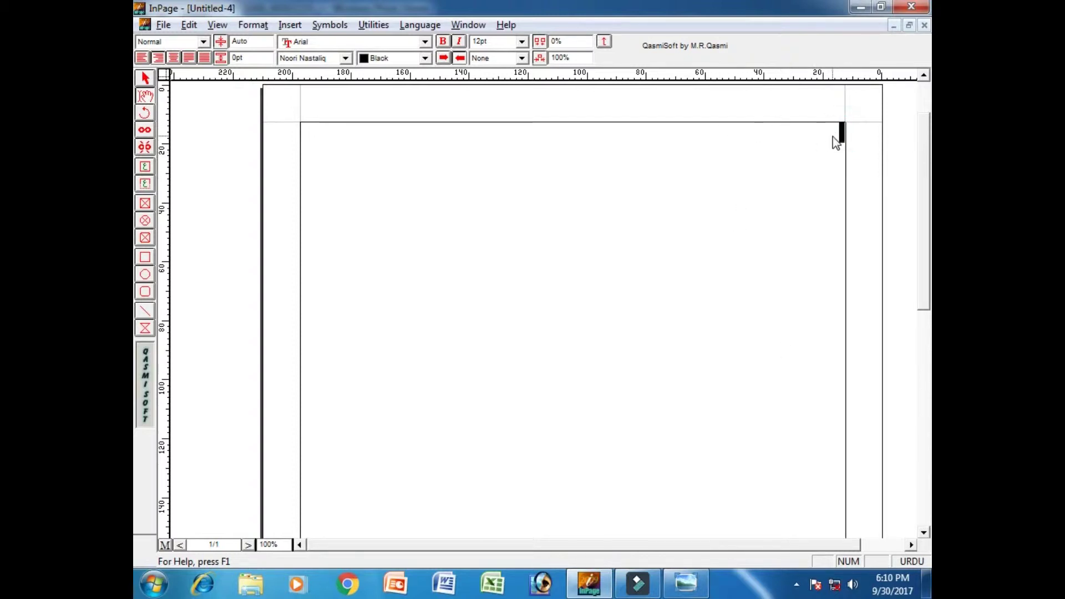
{"action": "left_click", "coordinate": [521, 42]}
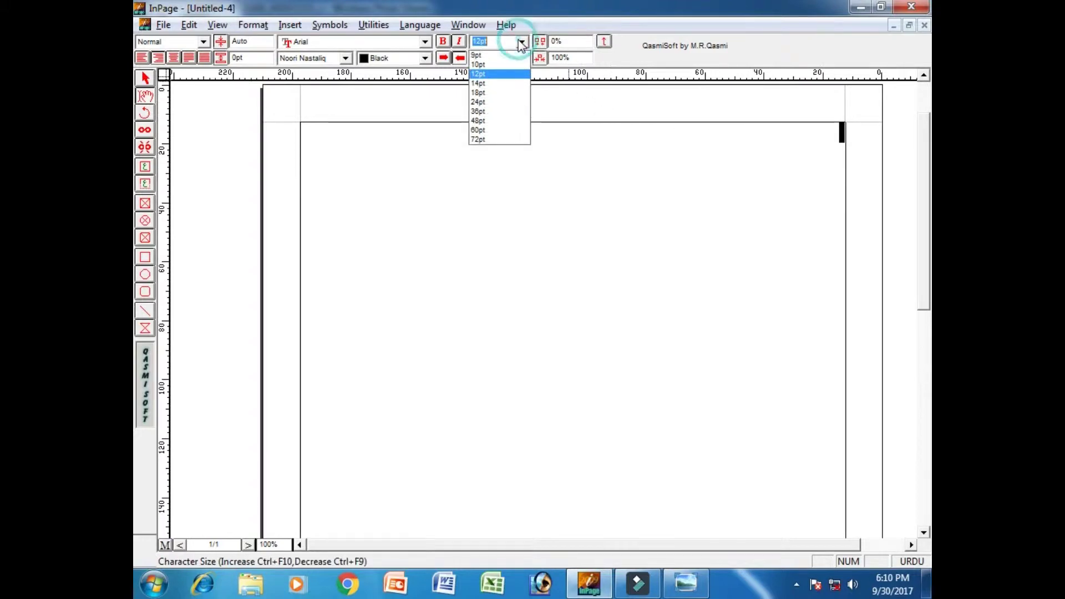
{"action": "left_click", "coordinate": [498, 111]}
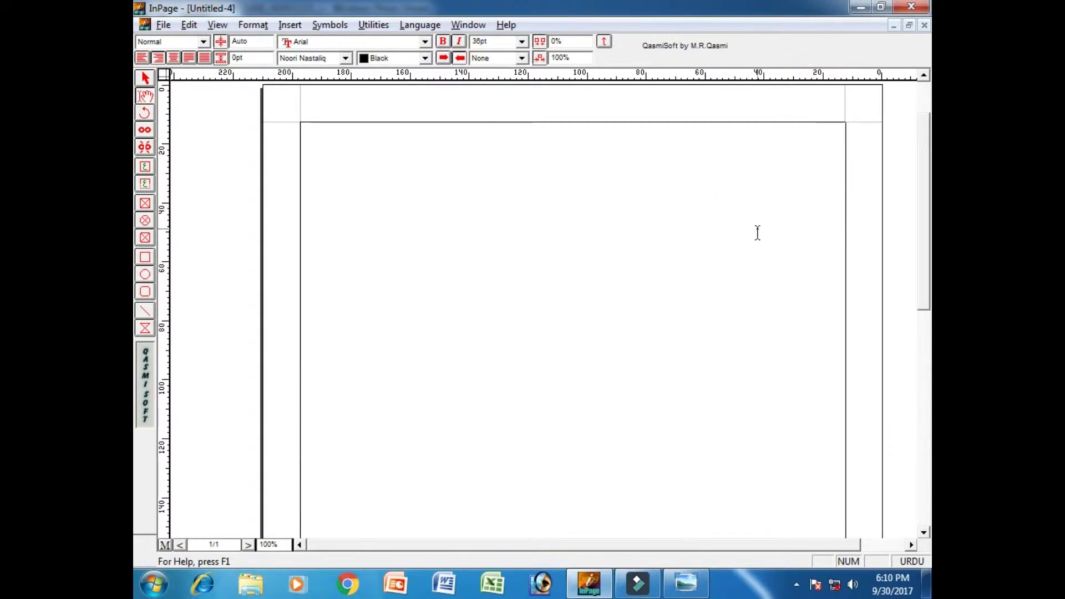
{"action": "type", "text": "خ"}
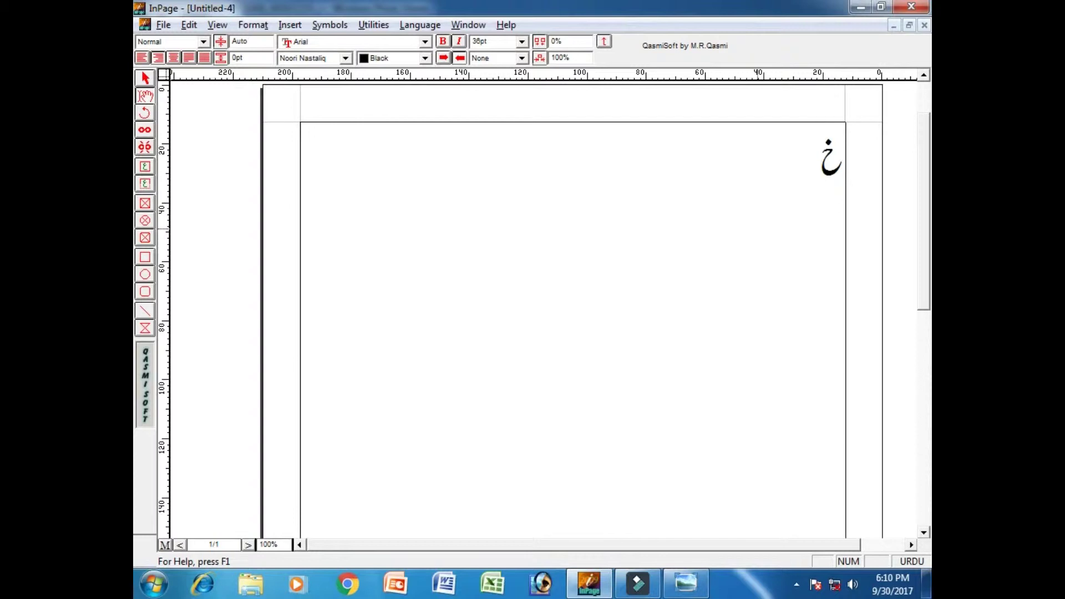
{"action": "type", "text": "و"}
{"action": "type", "text": "ش"}
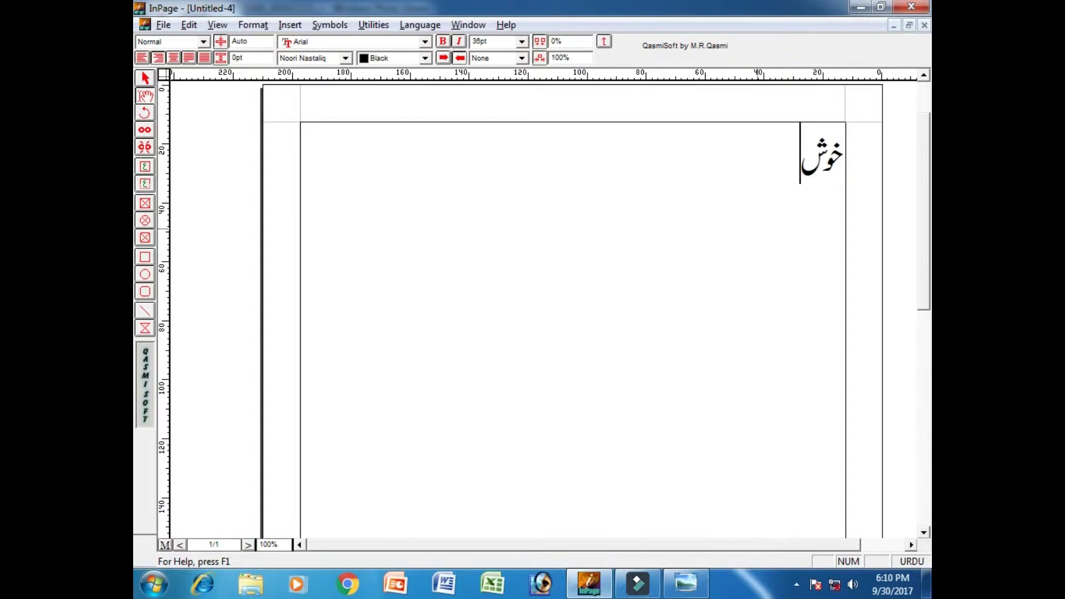
{"action": "type", "text": " ر"}
{"action": "type", "text": "ہ"}
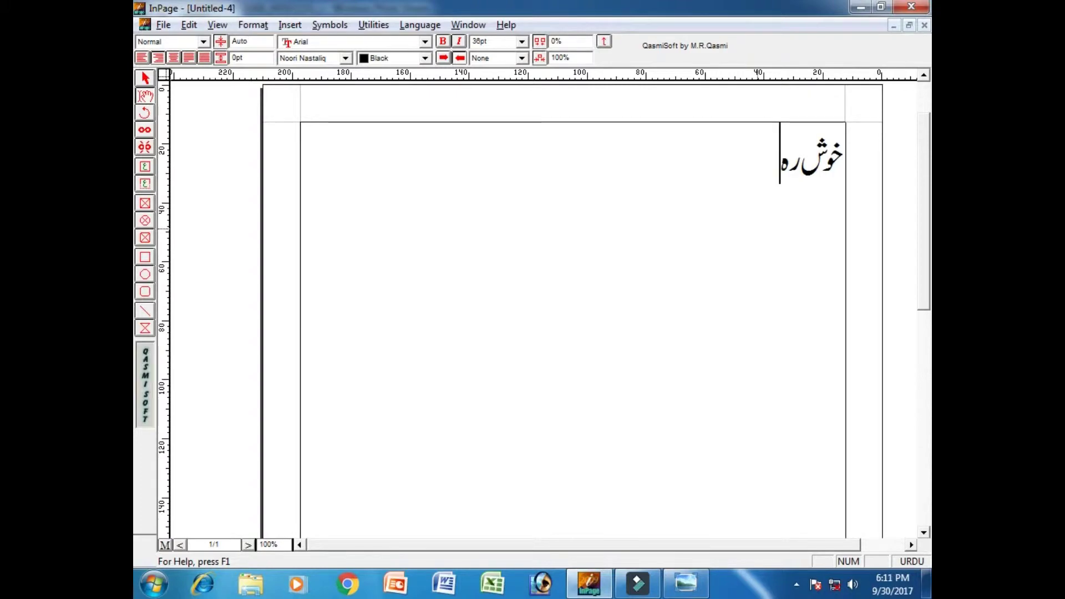
{"action": "type", "text": "ن"}
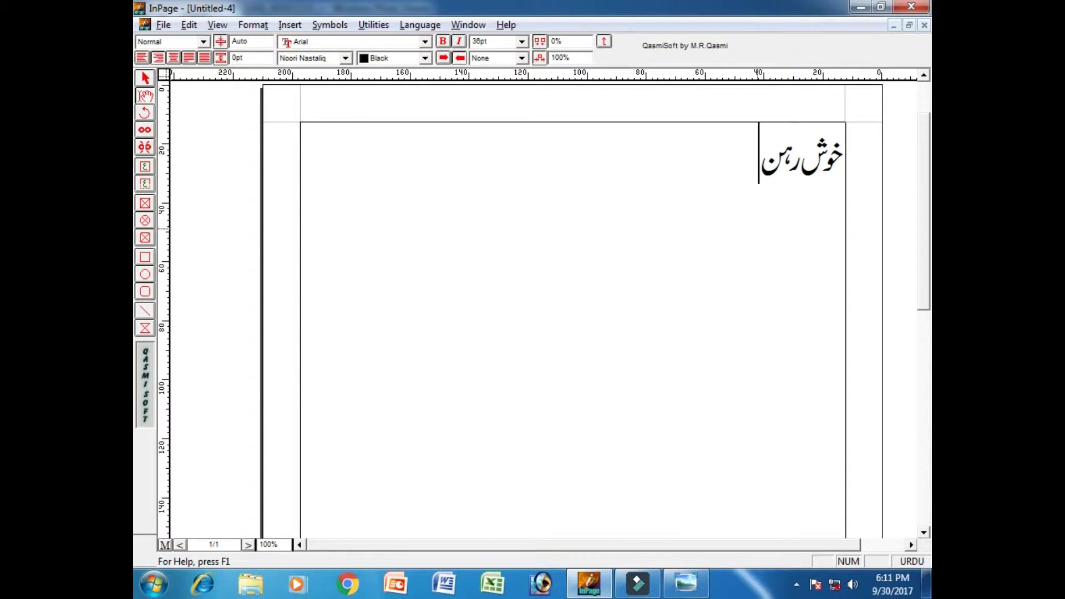
{"action": "type", "text": "ے"}
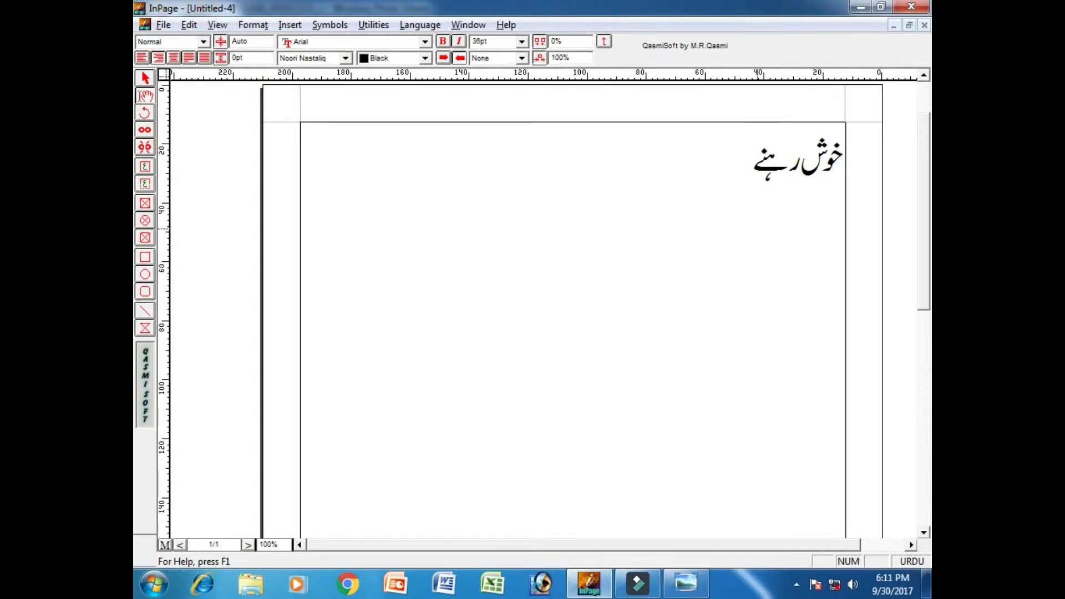
{"action": "type", "text": " ک"}
{"action": "type", "text": "ا"}
{"action": "type", "text": "ف"}
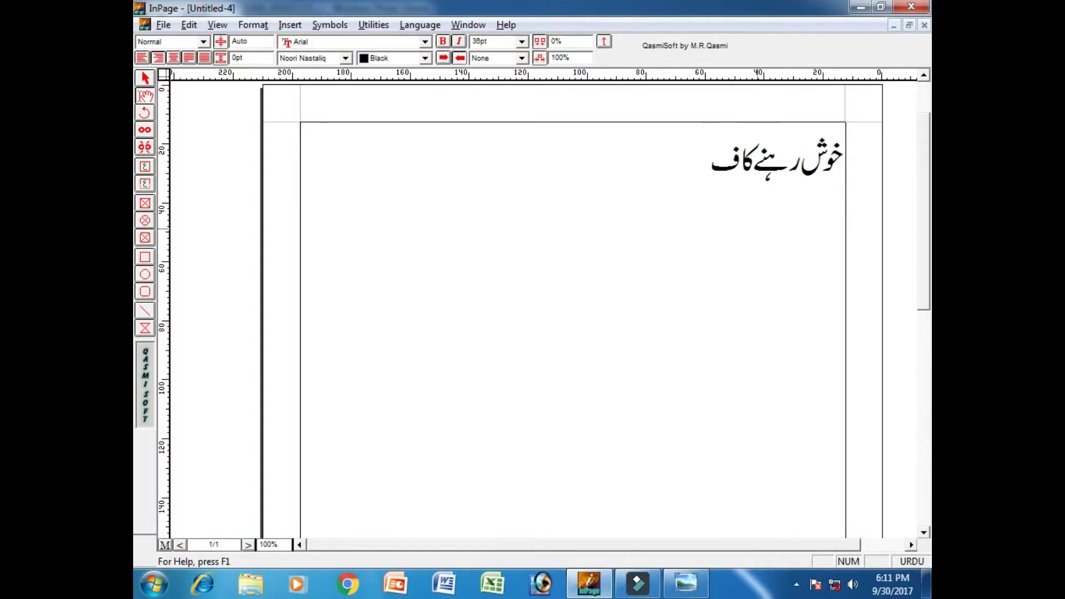
{"action": "type", "text": "ا"}
{"action": "type", "text": "ر"}
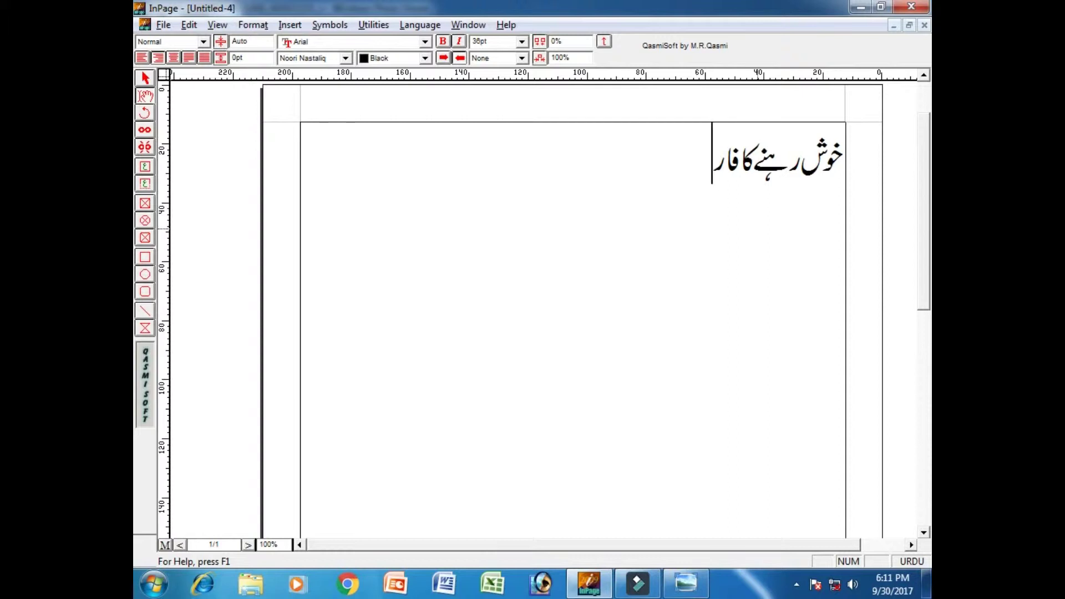
{"action": "type", "text": "م"}
{"action": "type", "text": "و"}
{"action": "type", "text": "ل"}
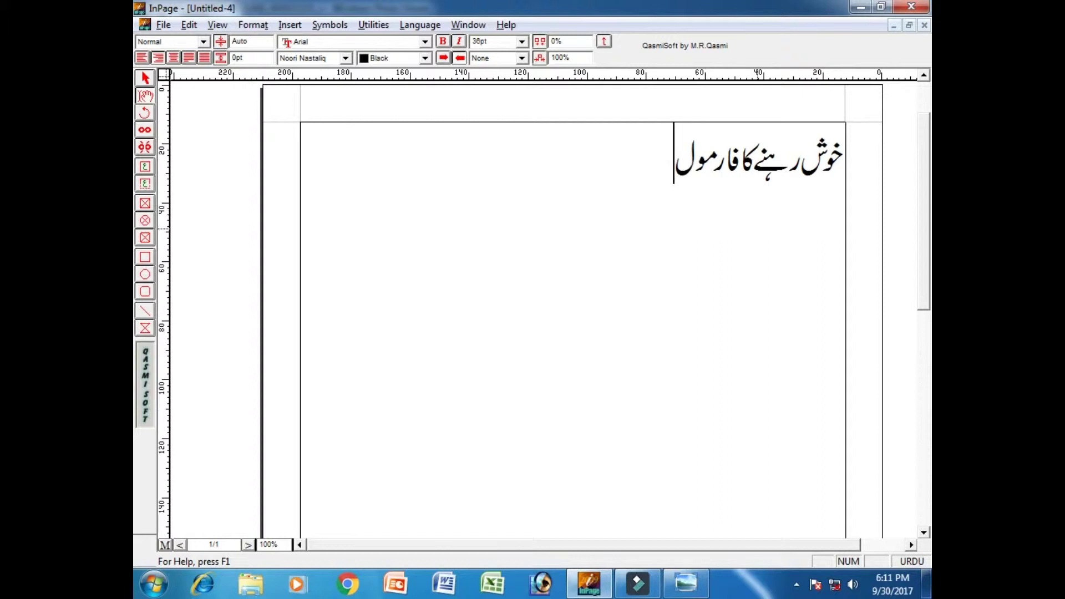
{"action": "type", "text": "ا"}
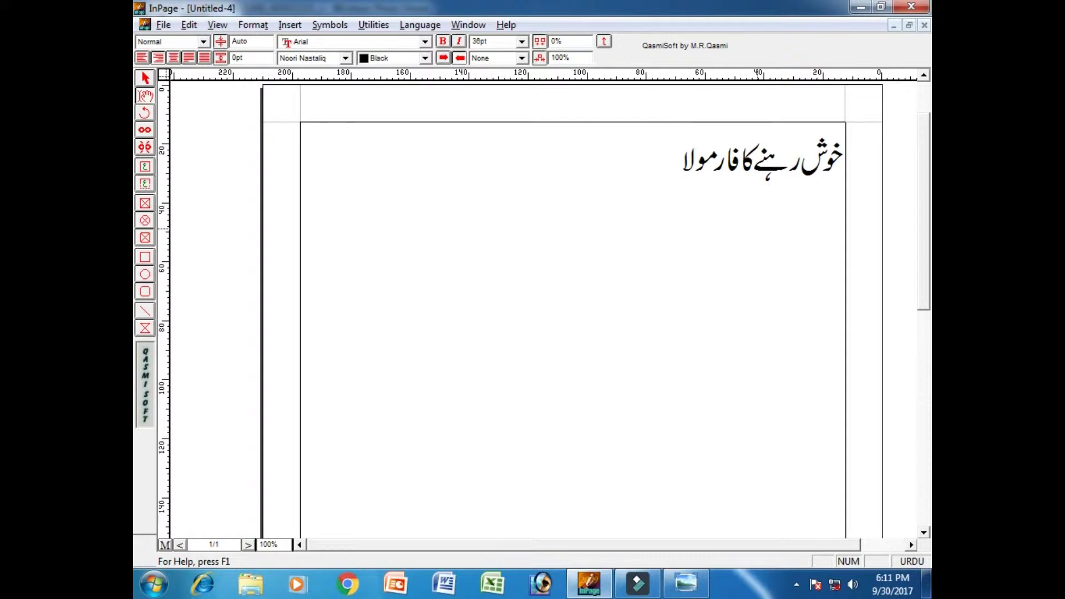
{"action": "key", "text": "BackSpace"}
{"action": "type", "text": "ا"}
Centre the heading 'خوش رہنے کا فارمولا' and add a right-aligned empty line below it
{"action": "left_click_drag", "start_coordinate": [662, 157], "coordinate": [862, 157]}
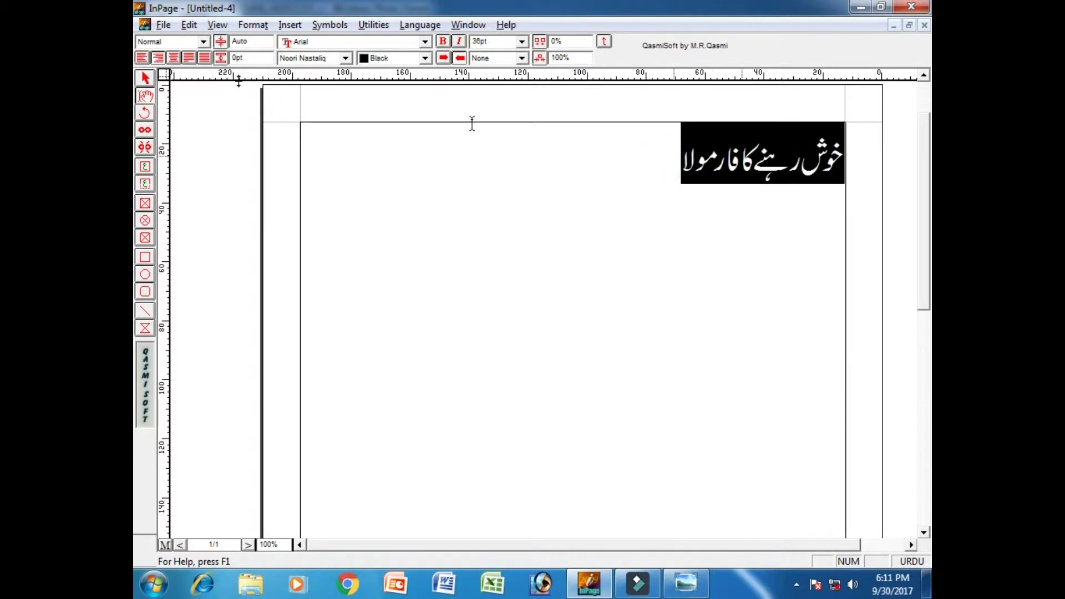
{"action": "left_click", "coordinate": [172, 58]}
{"action": "left_click", "coordinate": [489, 185]}
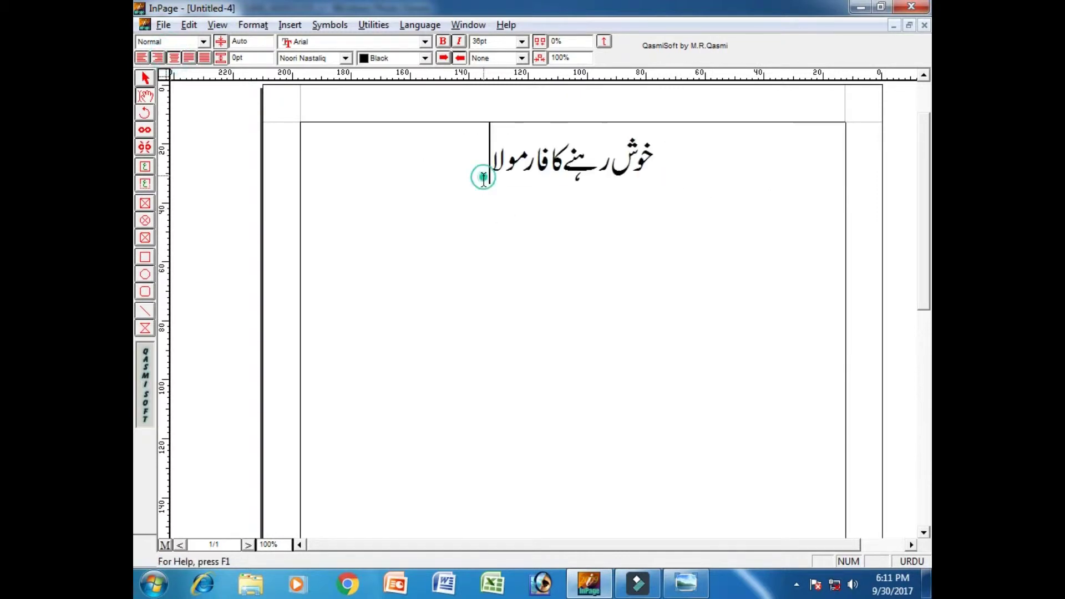
{"action": "key", "text": "Return"}
{"action": "left_click", "coordinate": [159, 57]}
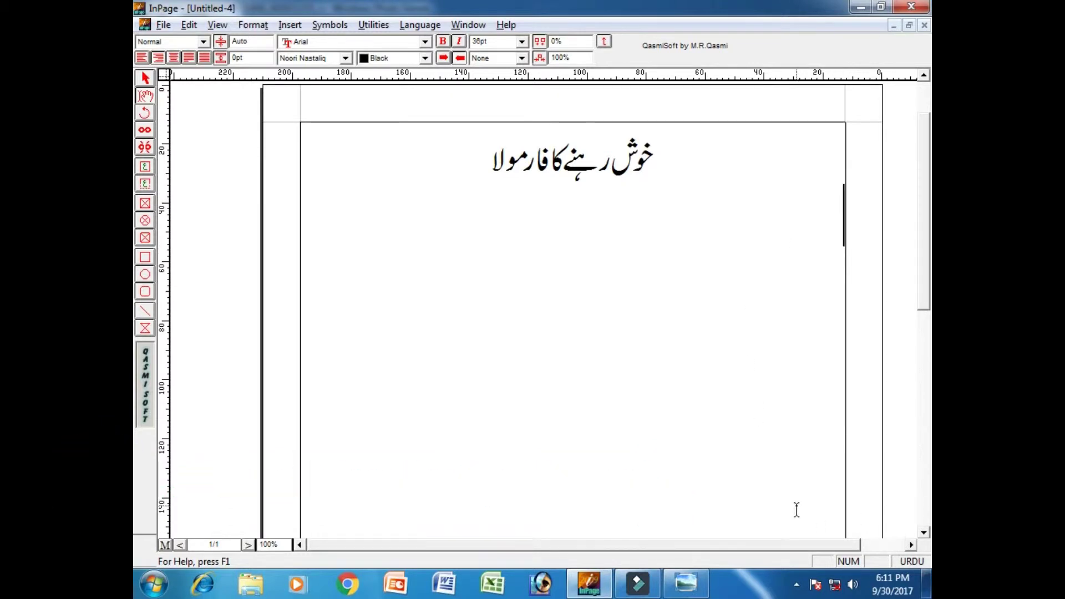
Insert a 24pt star bullet on the new line and type 'شکوے شکایات کم کے' after it
{"action": "left_click", "coordinate": [327, 26]}
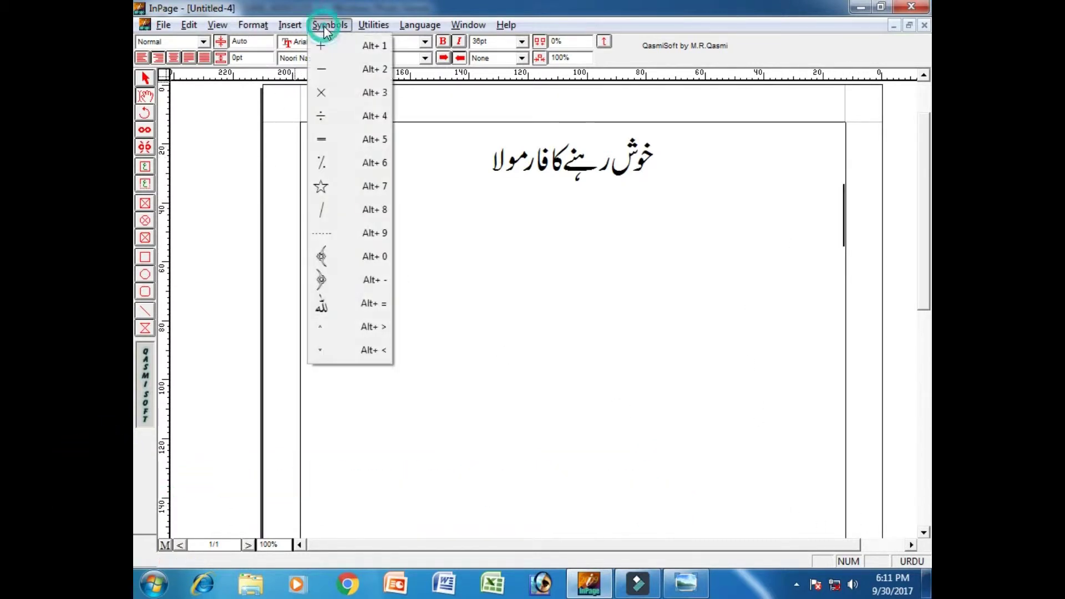
{"action": "left_click", "coordinate": [354, 182]}
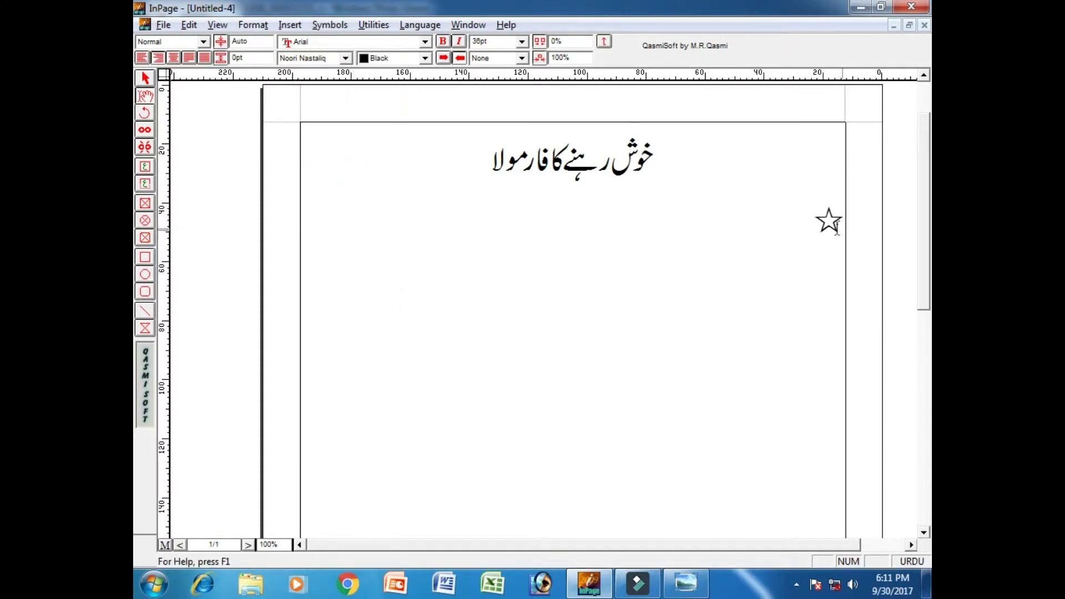
{"action": "left_click", "coordinate": [845, 219]}
{"action": "left_click_drag", "start_coordinate": [843, 221], "coordinate": [811, 221]}
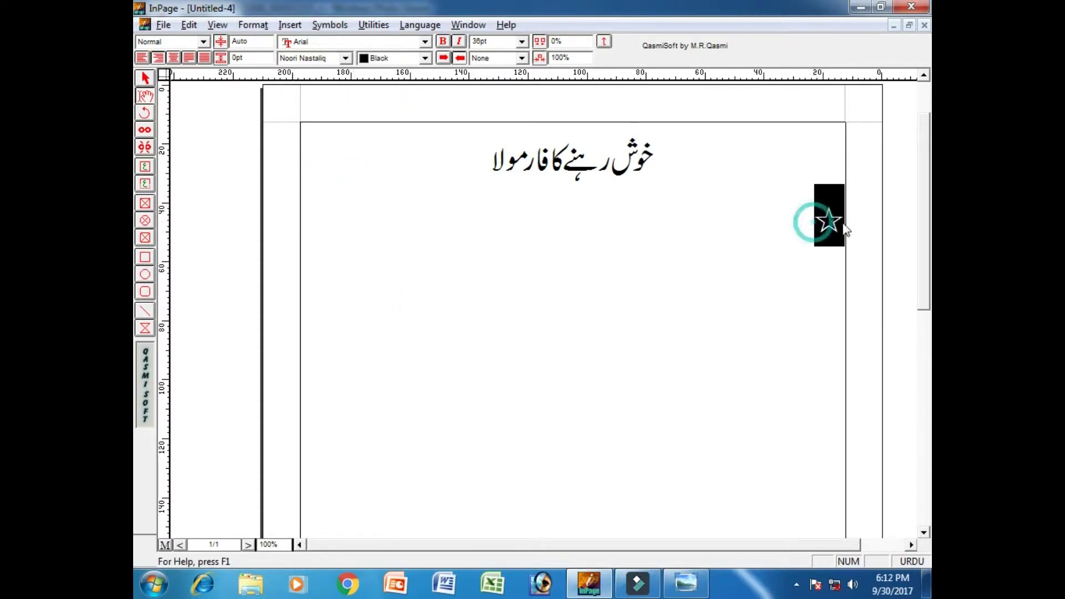
{"action": "left_click", "coordinate": [521, 42]}
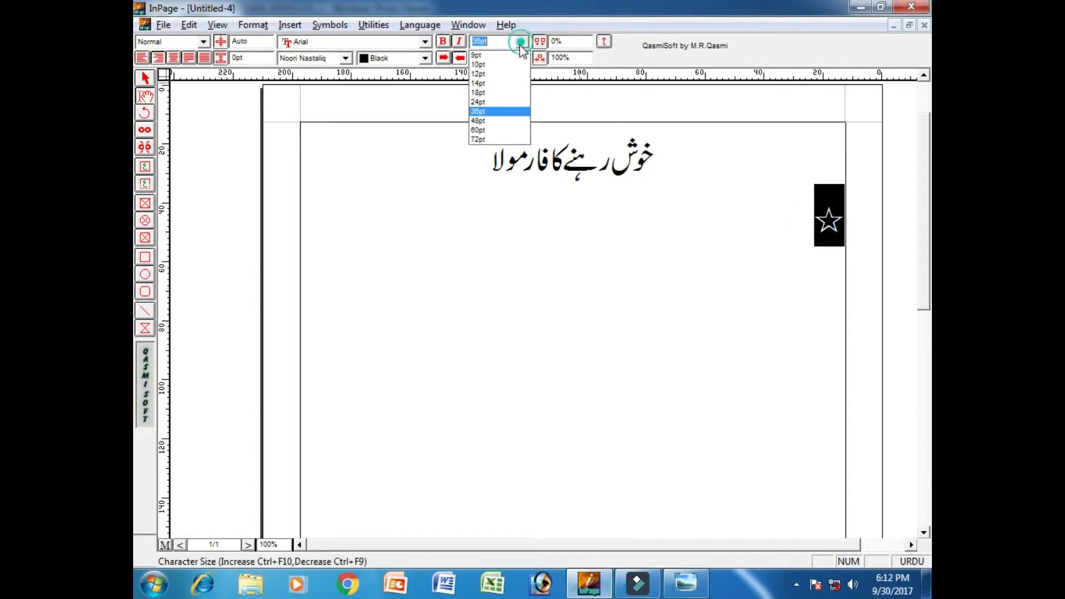
{"action": "left_click", "coordinate": [502, 101]}
{"action": "left_click", "coordinate": [802, 207]}
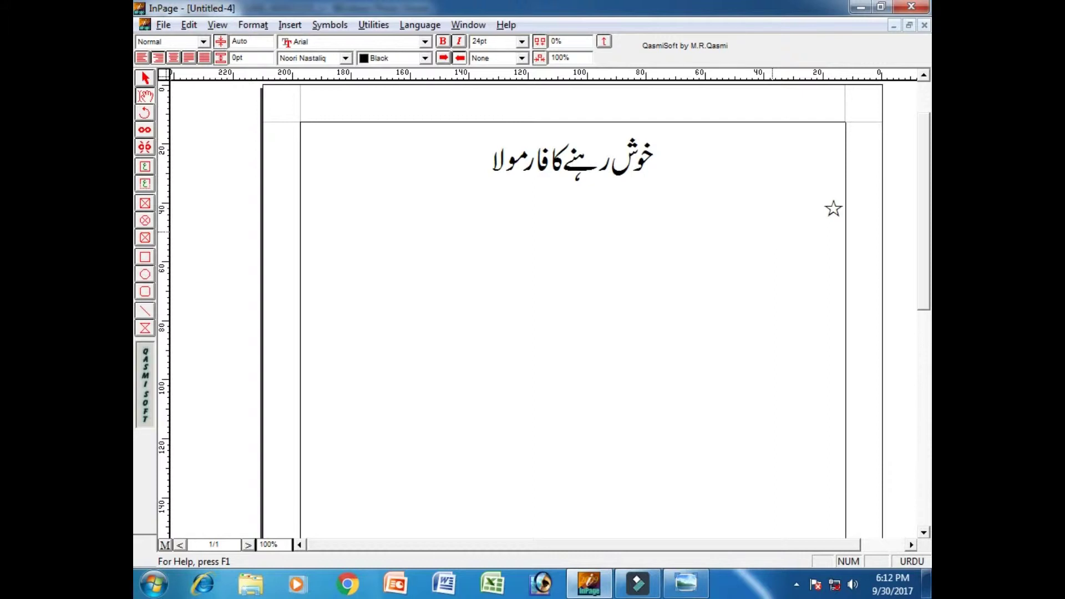
{"action": "type", "text": "شکوے "}
{"action": "type", "text": "شک"}
{"action": "type", "text": "ایات"}
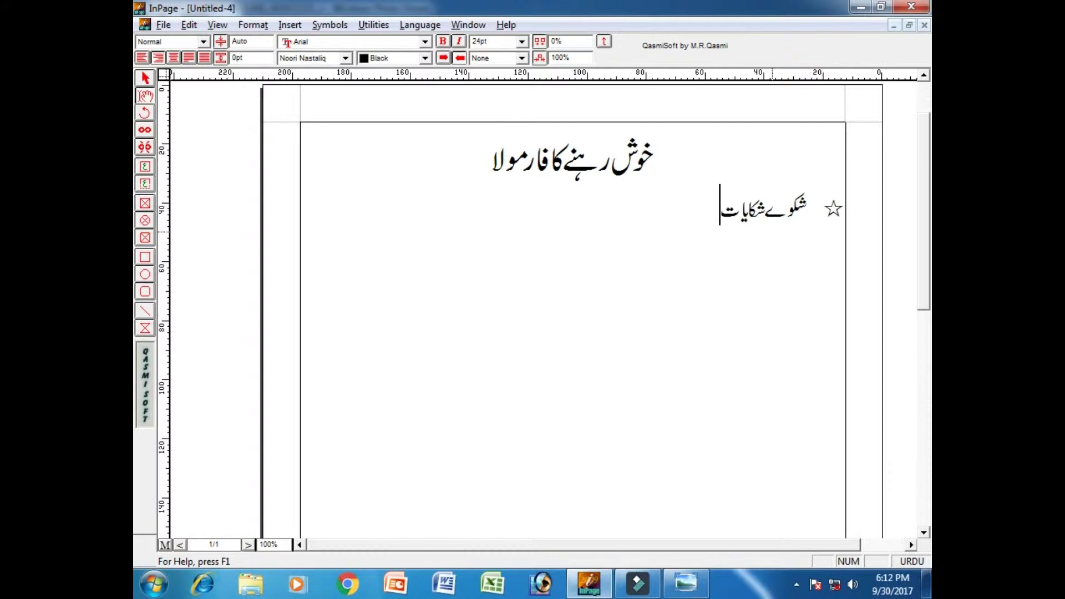
{"action": "type", "text": " کم"}
{"action": "type", "text": " ک"}
{"action": "type", "text": "ے"}
Continue the first point with 'کیجئے اور اللہ کی اُن نعمتوں کے', fixing misspellings and adding the pesh
{"action": "key", "text": "BackSpace"}
{"action": "type", "text": "یجء"}
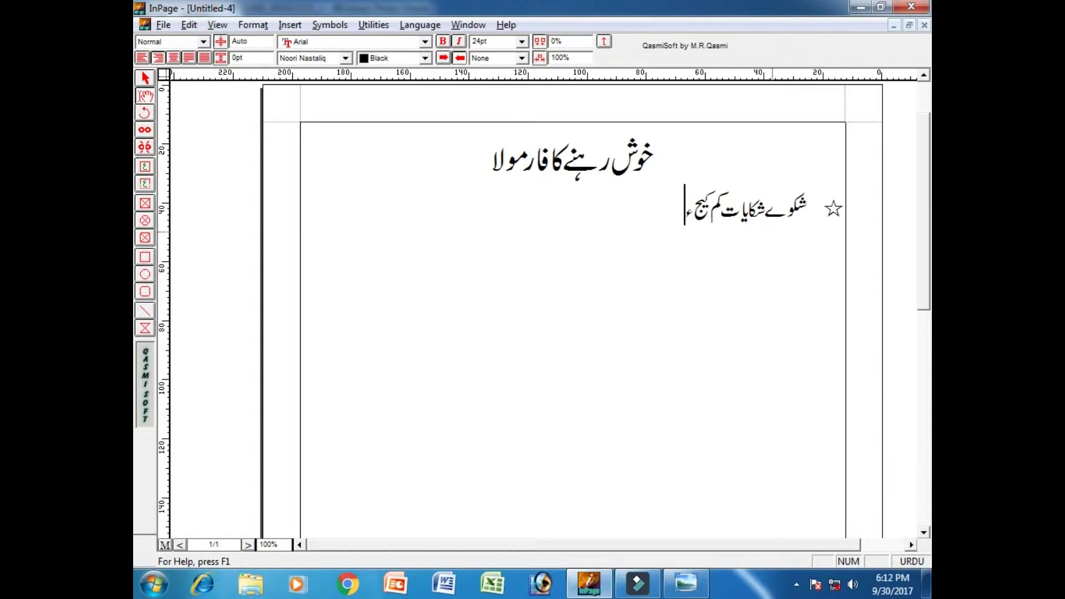
{"action": "key", "text": "BackSpace"}
{"action": "type", "text": "ئے"}
{"action": "type", "text": "،"}
{"action": "key", "text": "BackSpace"}
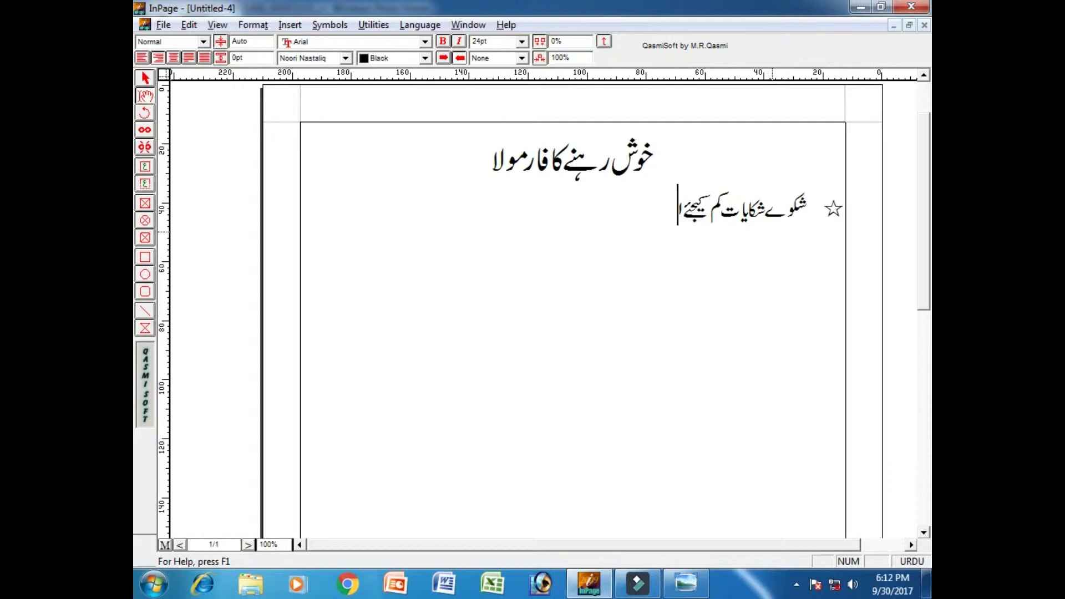
{"action": "type", "text": "اور اللہ"}
{"action": "key", "text": "BackSpace"}
{"action": "key", "text": "BackSpace"}
{"action": "key", "text": "BackSpace"}
{"action": "type", "text": "ل"}
{"action": "type", "text": "لہ"}
{"action": "type", "text": " کی"}
{"action": "type", "text": " ا"}
{"action": "type", "text": "ن"}
{"action": "key", "text": "BackSpace"}
{"action": "type", "text": "ُ"}
{"action": "type", "text": "ن"}
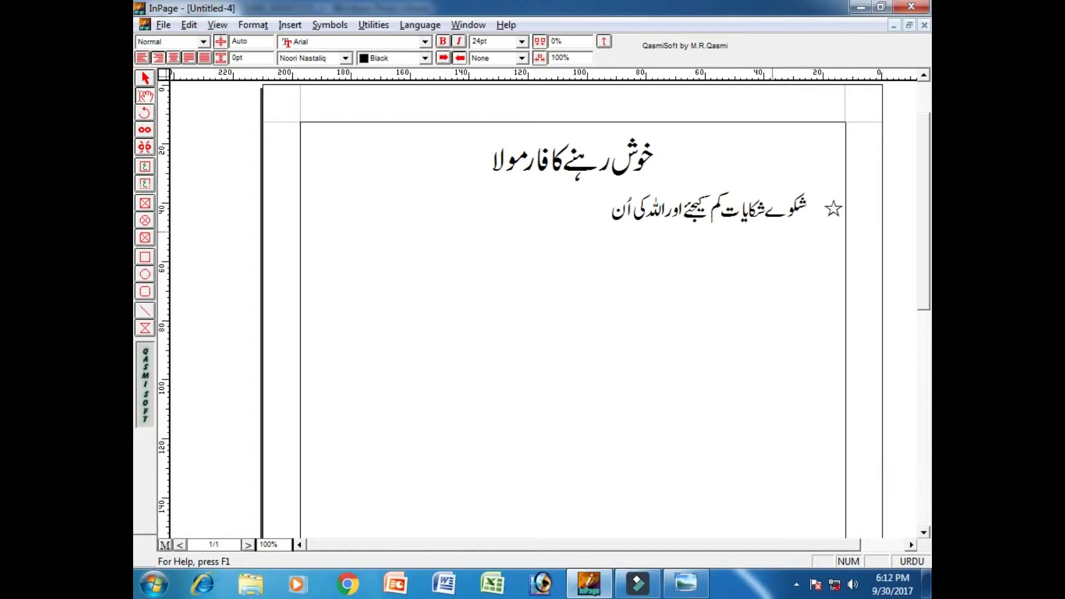
{"action": "type", "text": "نعم"}
{"action": "type", "text": "تو"}
{"action": "type", "text": "ں کے"}
{"action": "left_click", "coordinate": [688, 583]}
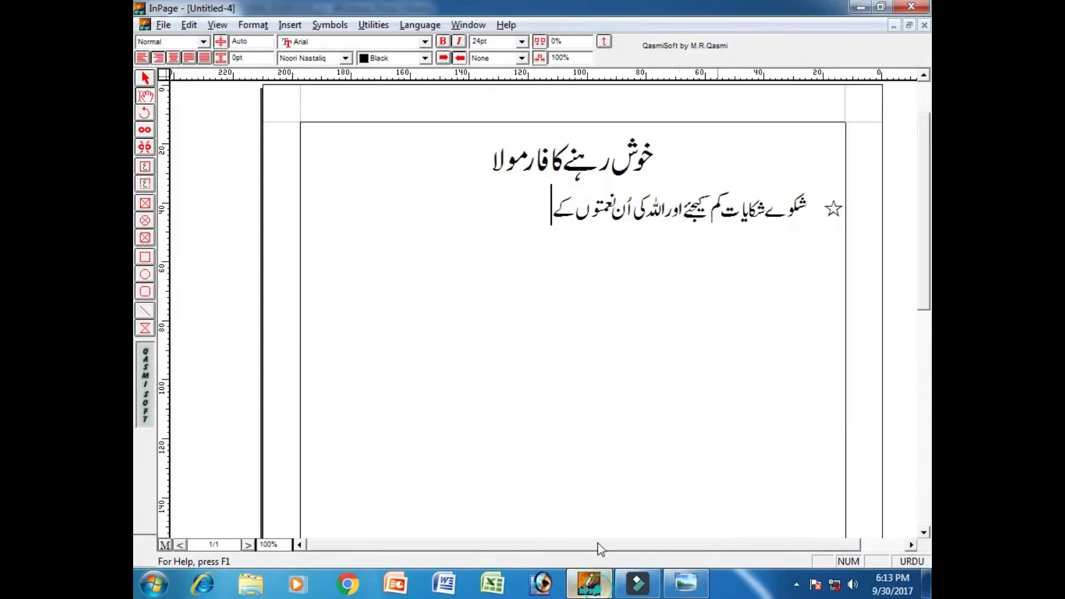
{"action": "left_click", "coordinate": [589, 583]}
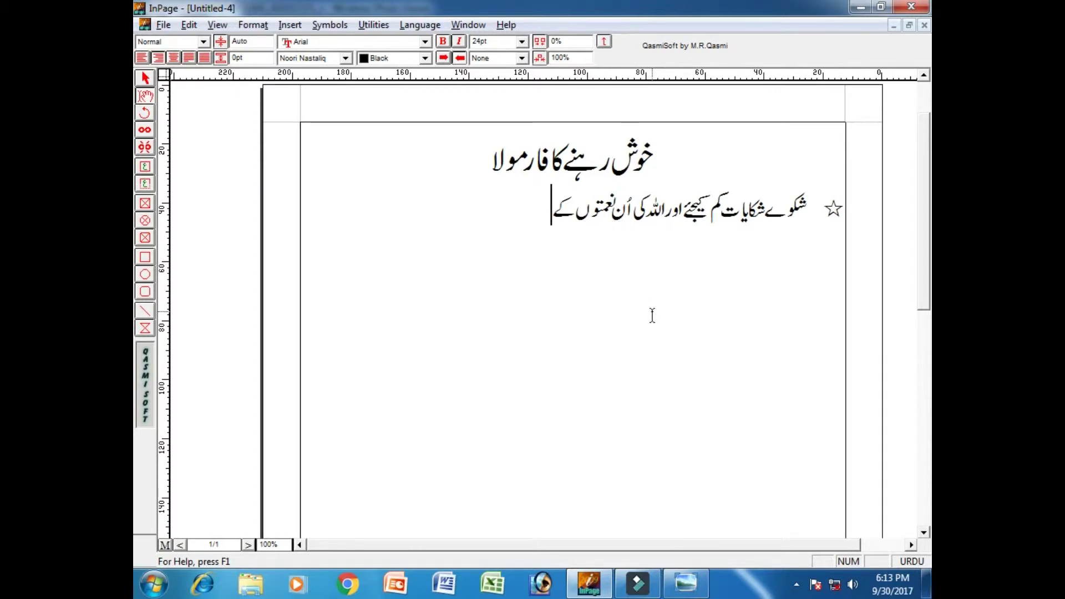
Complete the first point with 'لئے شکر ادا کیجیے جو آپ کے پاس ہے۔' and start a new line
{"action": "type", "text": "لئے ش"}
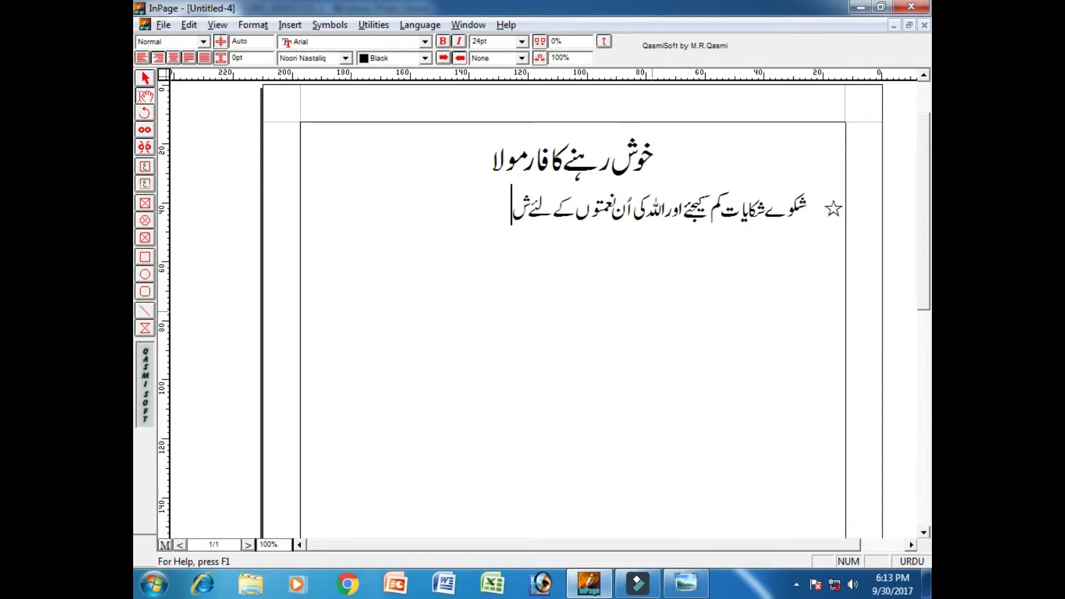
{"action": "type", "text": "کر ادا ک"}
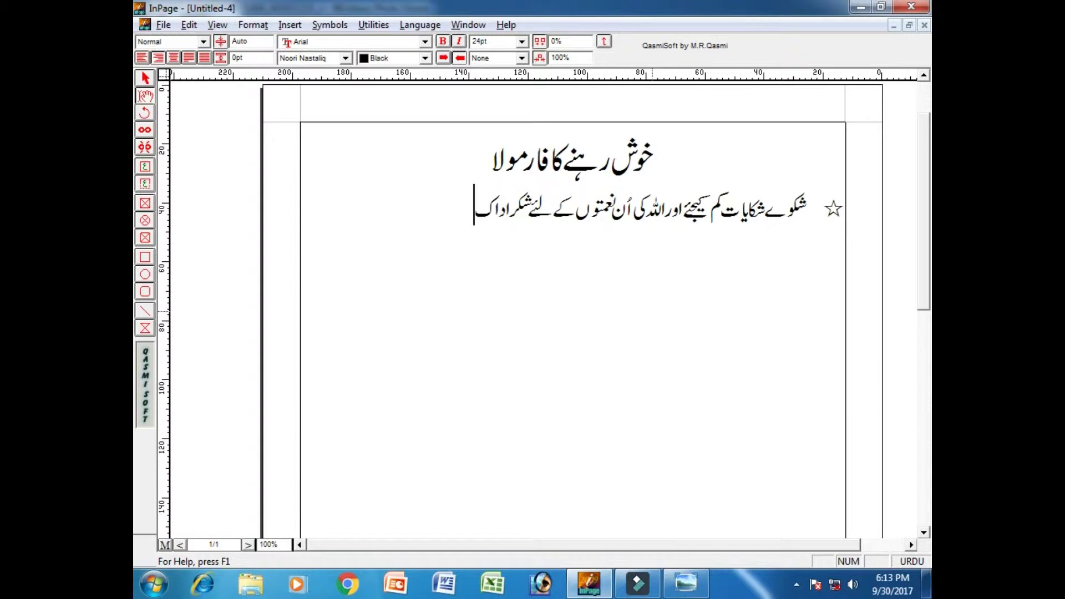
{"action": "type", "text": "ے"}
{"action": "key", "text": "BackSpace"}
{"action": "type", "text": "یجی"}
{"action": "type", "text": "ے جو آ"}
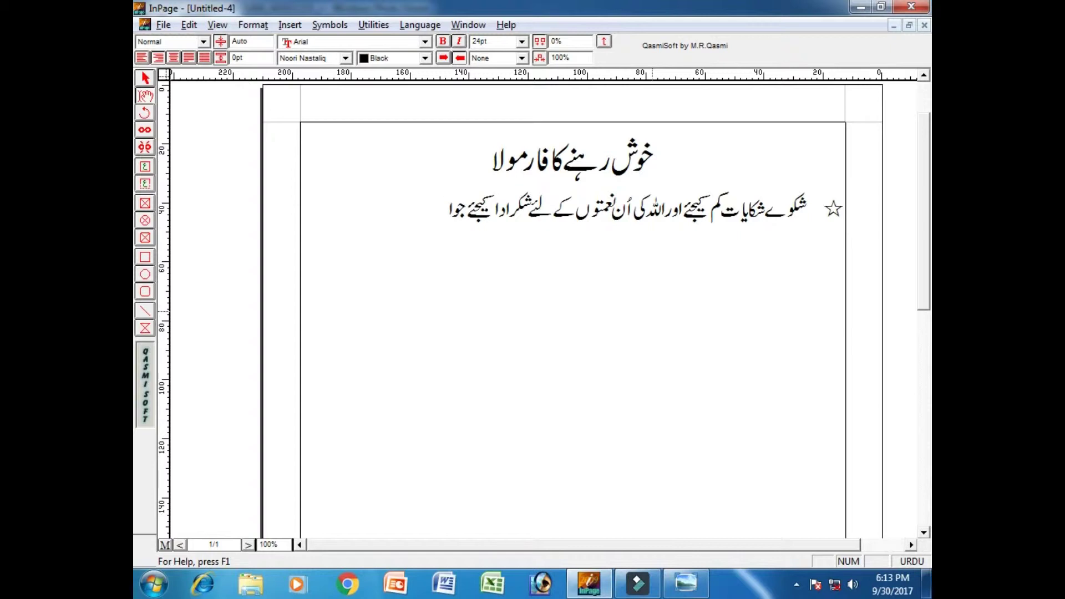
{"action": "type", "text": "پ کے پا"}
{"action": "type", "text": "س ہے"}
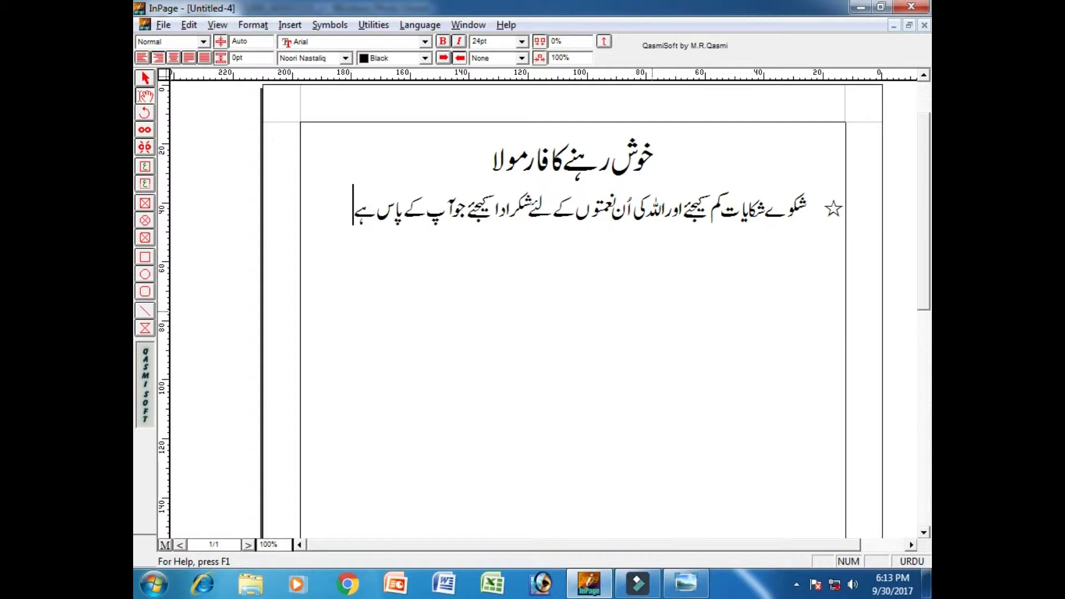
{"action": "type", "text": "۔"}
{"action": "key", "text": "Return"}
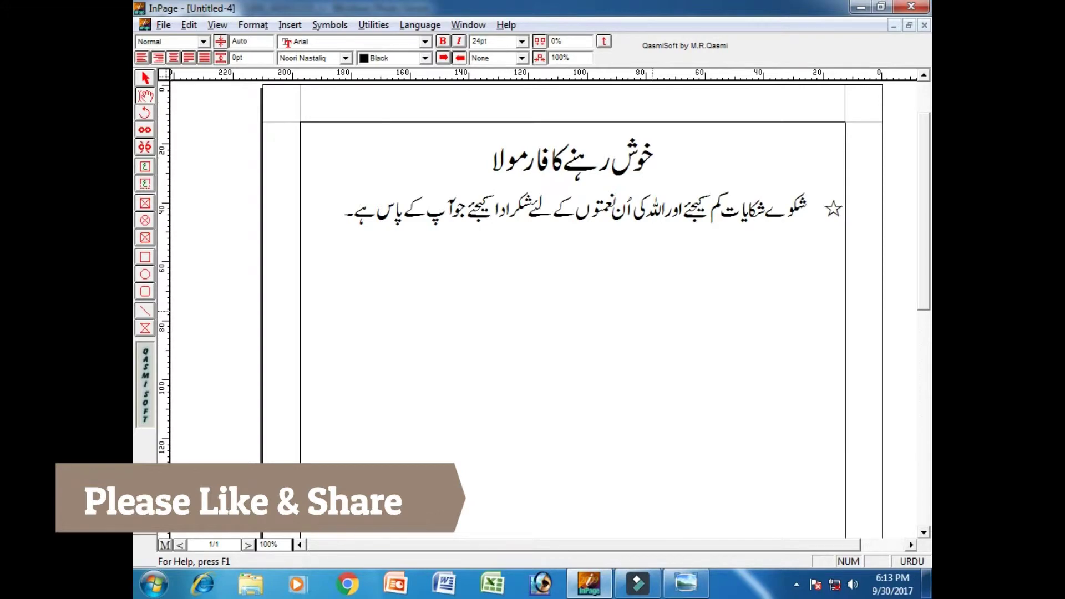
{"action": "left_click", "coordinate": [330, 25]}
Insert a star bullet for the second point, checking the reference image
{"action": "left_click", "coordinate": [354, 189]}
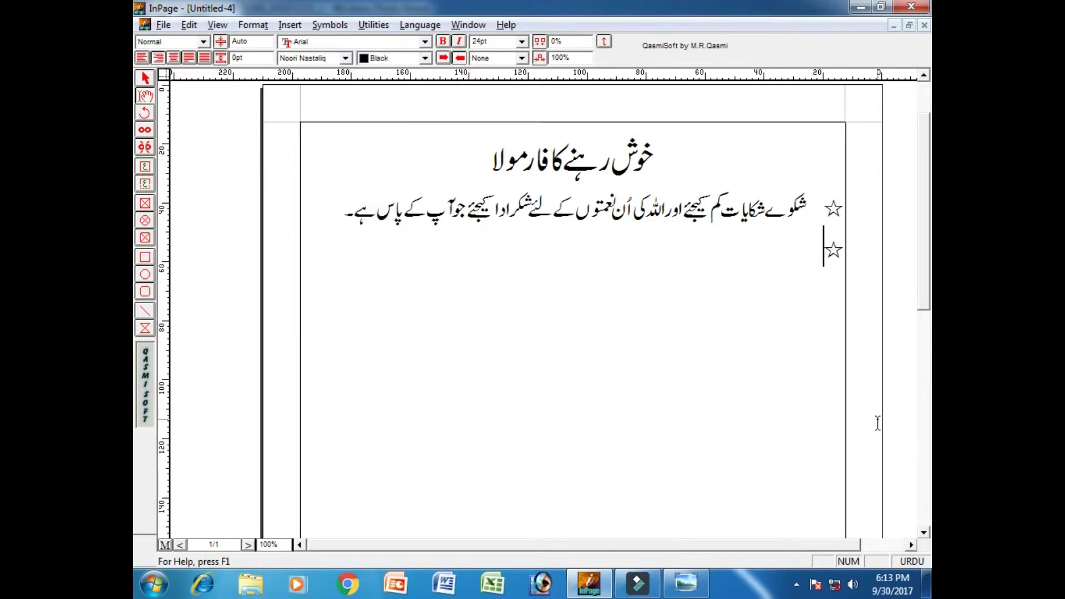
{"action": "left_click", "coordinate": [688, 583]}
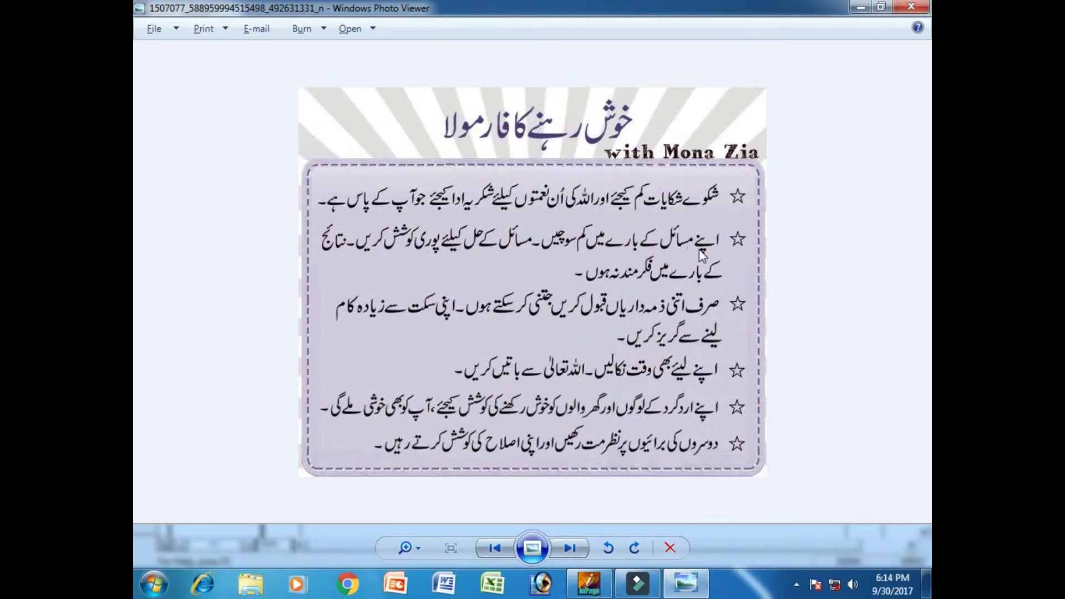
{"action": "left_click", "coordinate": [589, 584]}
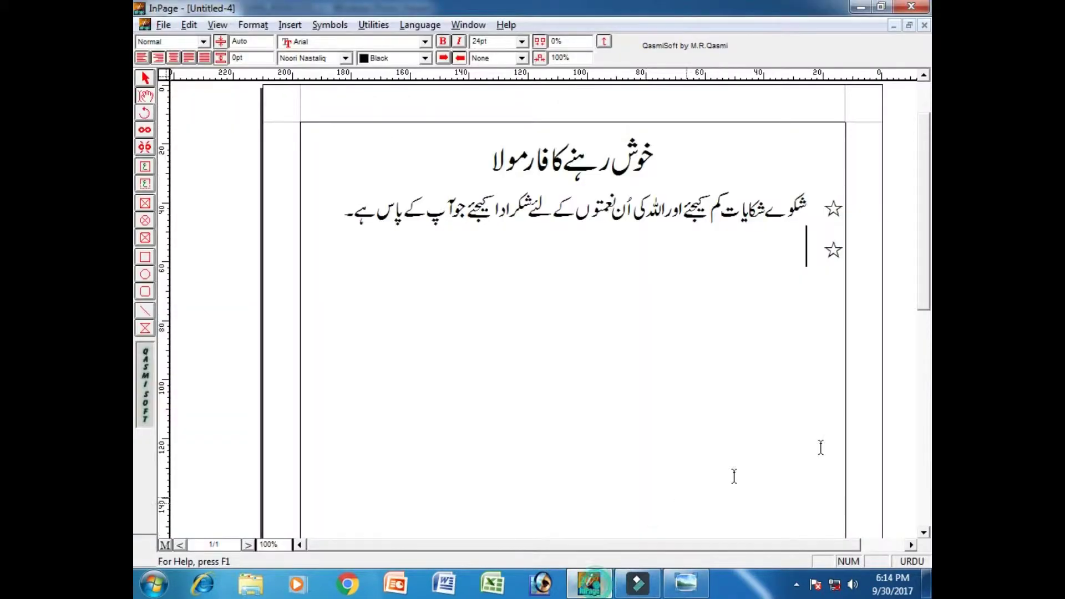
Type the second point 'اپنے بارے کم سوچیں', removing stray letters added below it
{"action": "type", "text": "ا"}
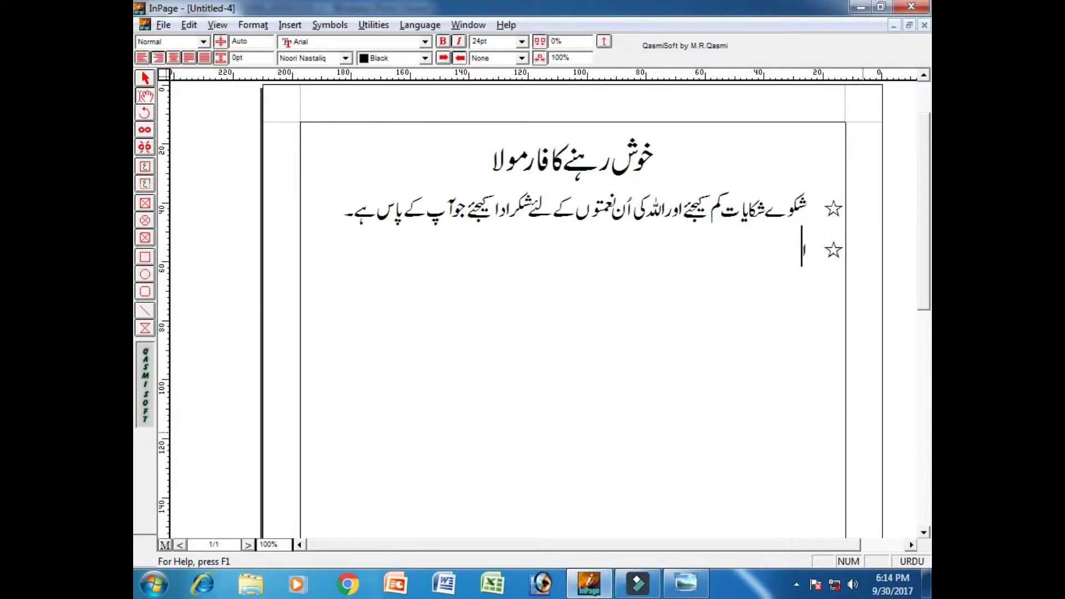
{"action": "type", "text": "پ"}
{"action": "type", "text": "ن"}
{"action": "type", "text": "ے"}
{"action": "type", "text": " با"}
{"action": "type", "text": "رے"}
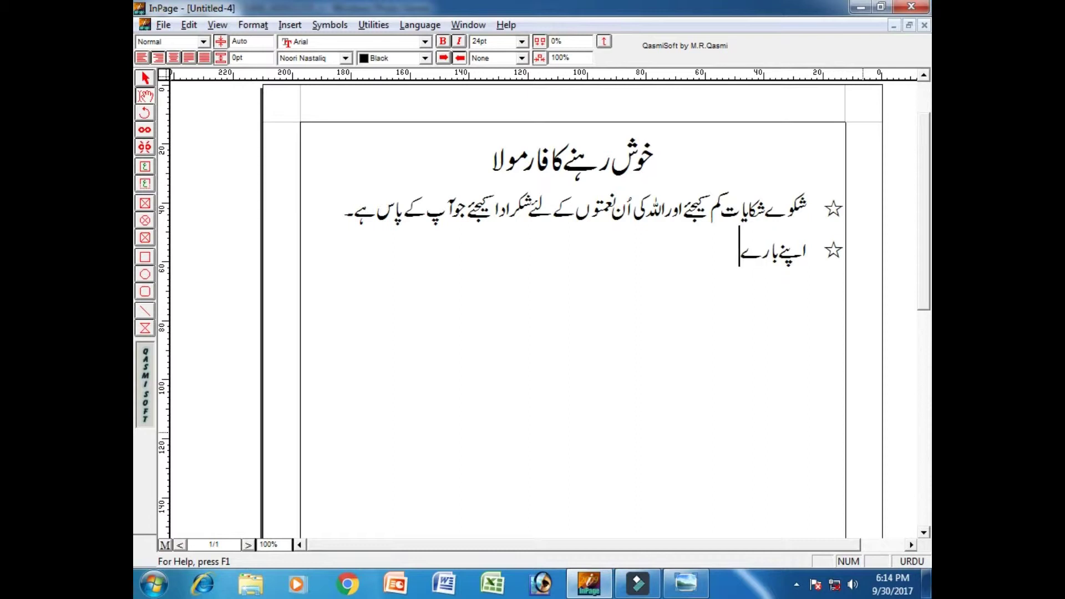
{"action": "type", "text": " ک"}
{"action": "type", "text": "م"}
{"action": "key", "text": "Return"}
{"action": "type", "text": "ہ"}
{"action": "key", "text": "Return"}
{"action": "type", "text": "ح"}
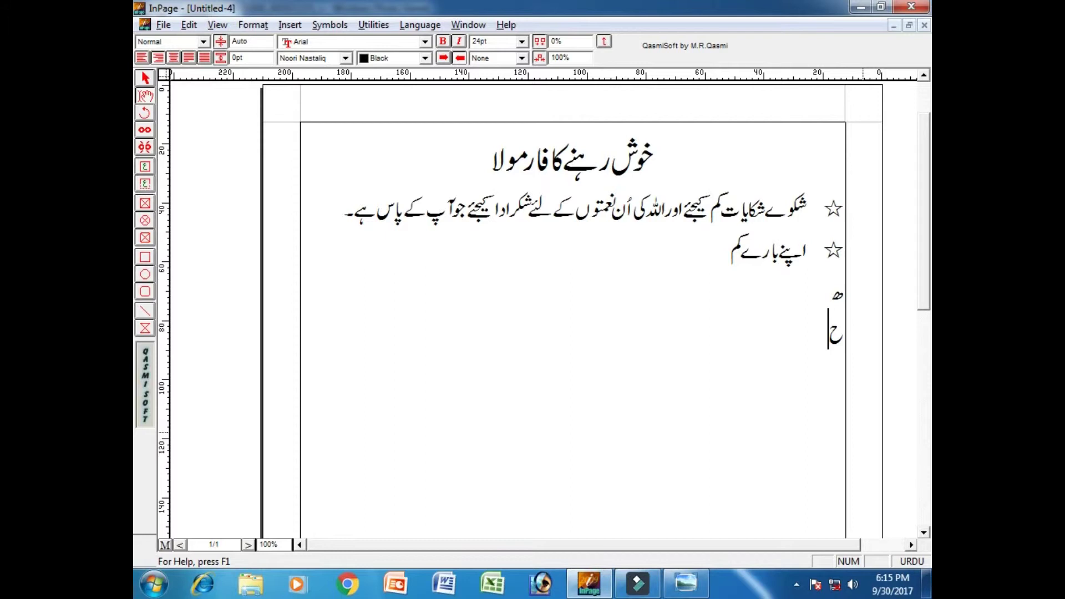
{"action": "key", "text": "BackSpace"}
{"action": "key", "text": "BackSpace"}
{"action": "key", "text": "BackSpace"}
{"action": "type", "text": "swci"}
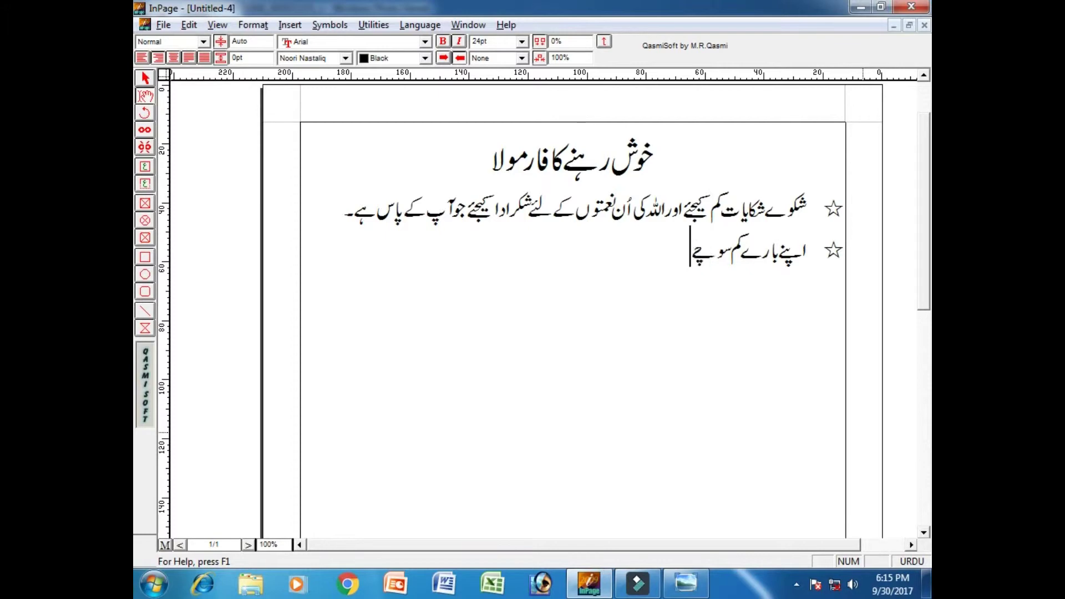
{"action": "type", "text": "N"}
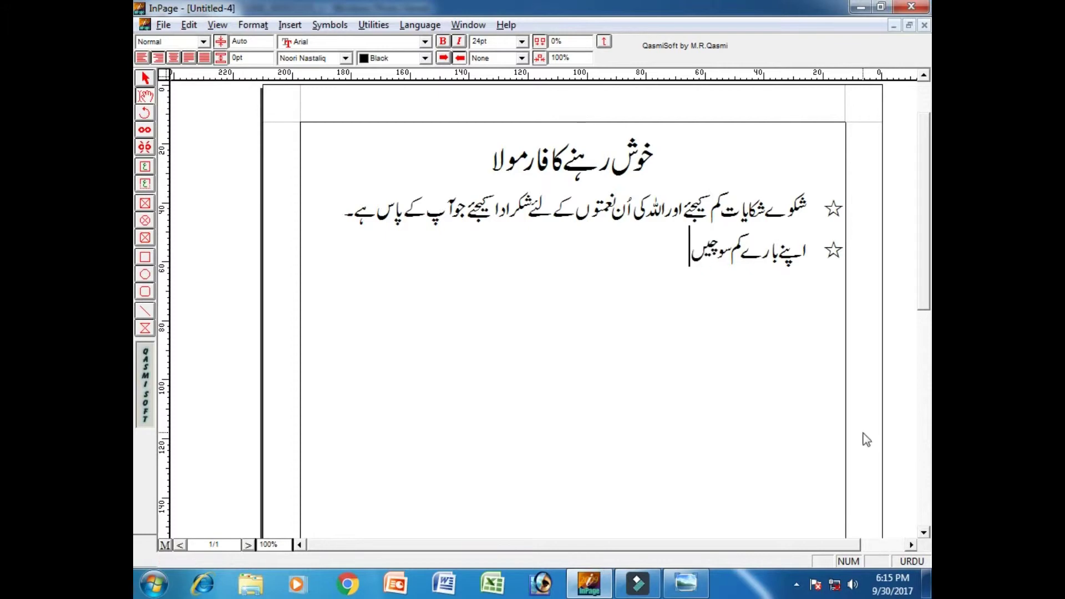
{"action": "key", "text": "alt+Tab"}
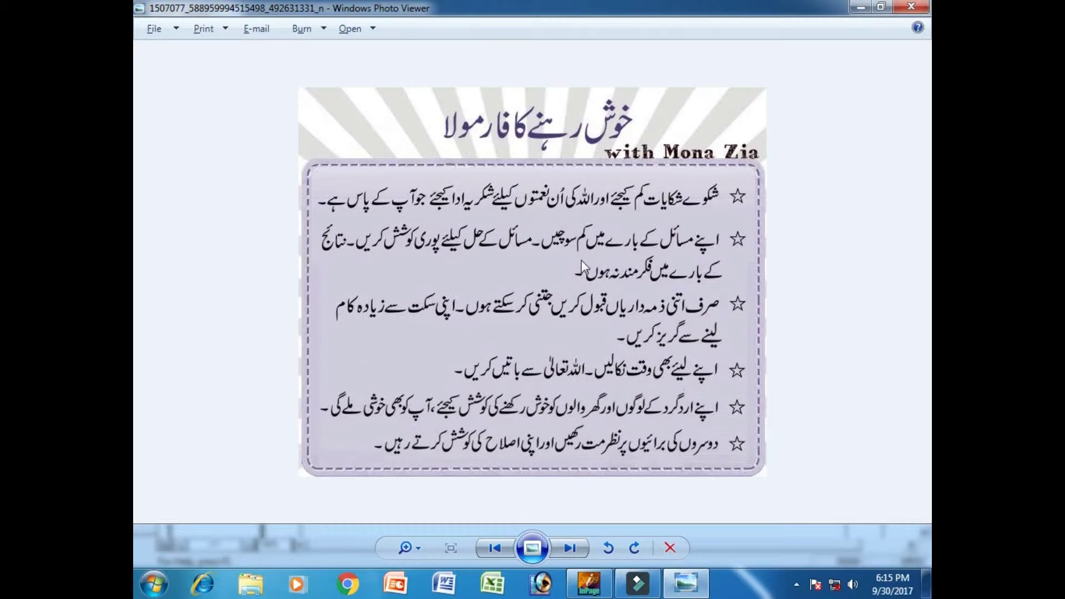
Insert 'مسائل' after اپنے and end that line with the full stop '۔'
{"action": "key", "text": "alt+Tab"}
{"action": "left_click", "coordinate": [781, 251]}
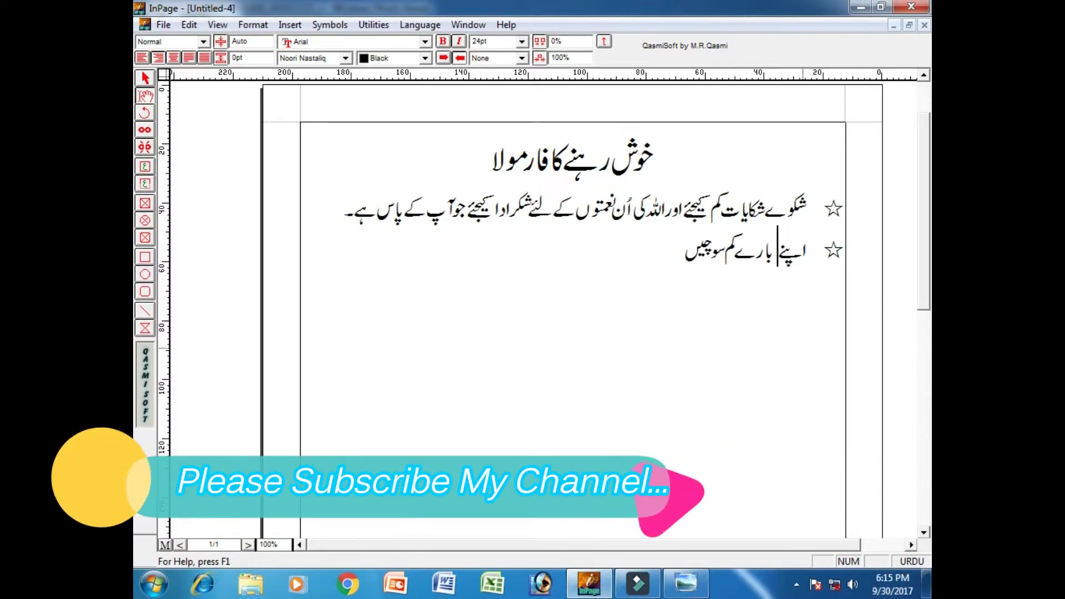
{"action": "type", "text": "مسا"}
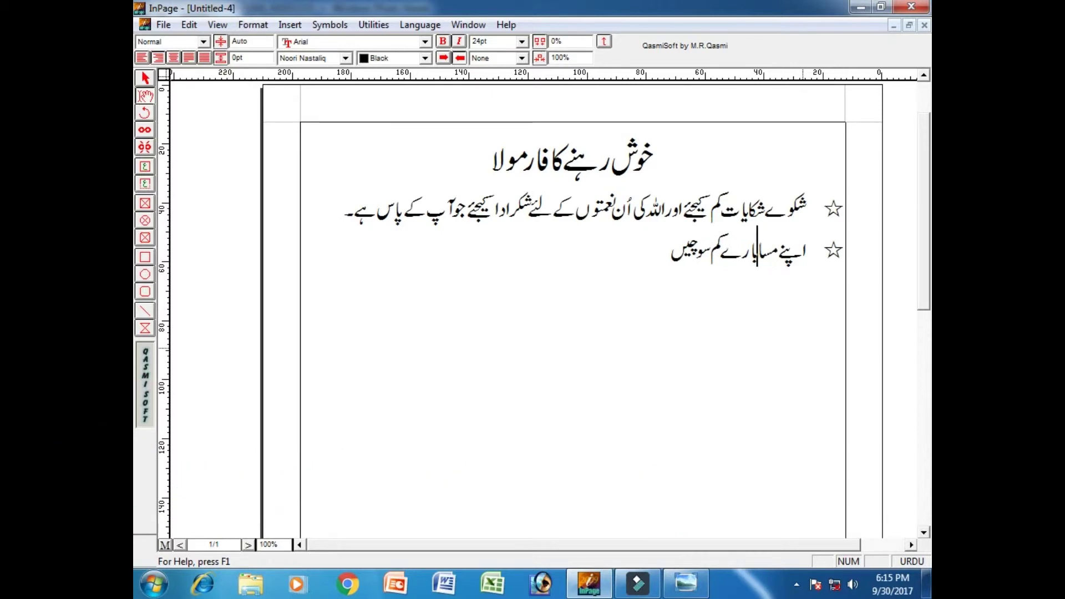
{"action": "type", "text": "یل"}
{"action": "key", "text": "BackSpace"}
{"action": "key", "text": "BackSpace"}
{"action": "type", "text": "ئل"}
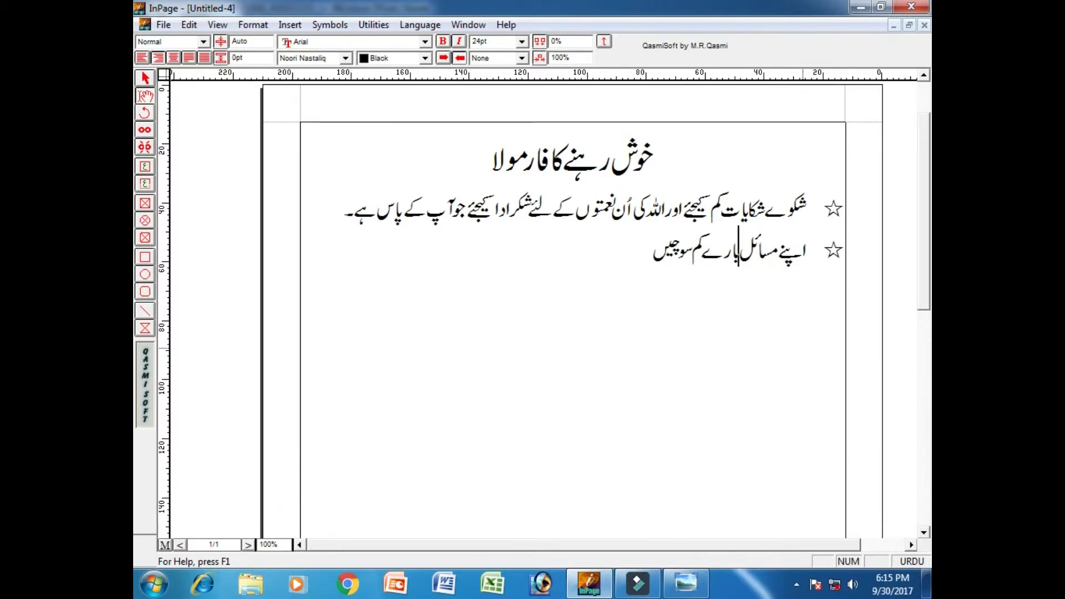
{"action": "key", "text": "alt+Tab"}
{"action": "key", "text": "alt+Tab"}
{"action": "key", "text": "Left"}
{"action": "key", "text": "Left"}
{"action": "key", "text": "Left"}
{"action": "key", "text": "Left"}
{"action": "key", "text": "End"}
{"action": "key", "text": "alt+Tab"}
{"action": "key", "text": "alt+Tab"}
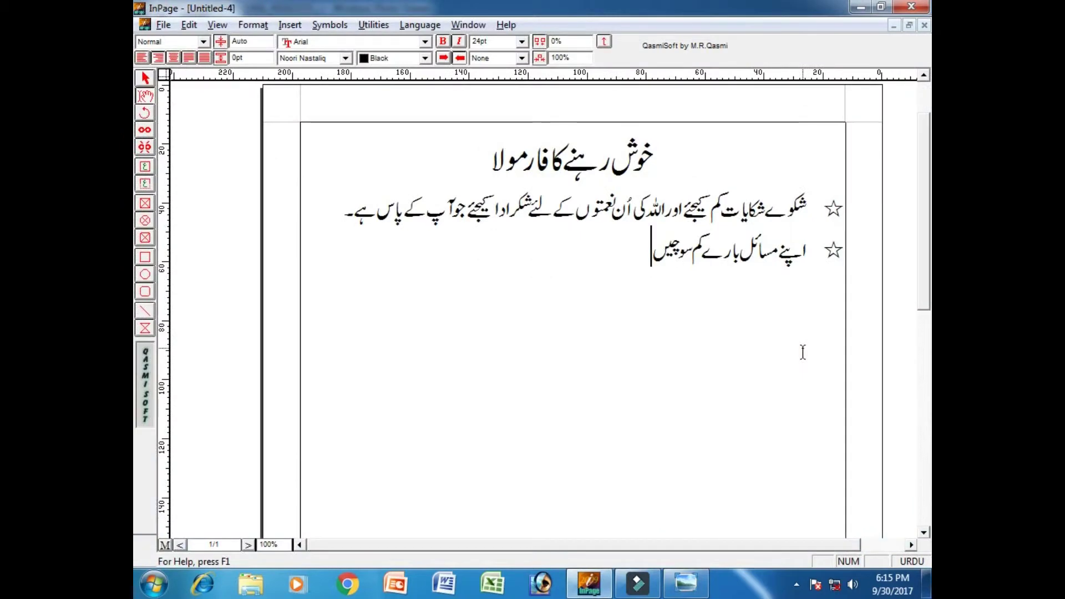
{"action": "type", "text": "۔"}
{"action": "key", "text": "alt+Tab"}
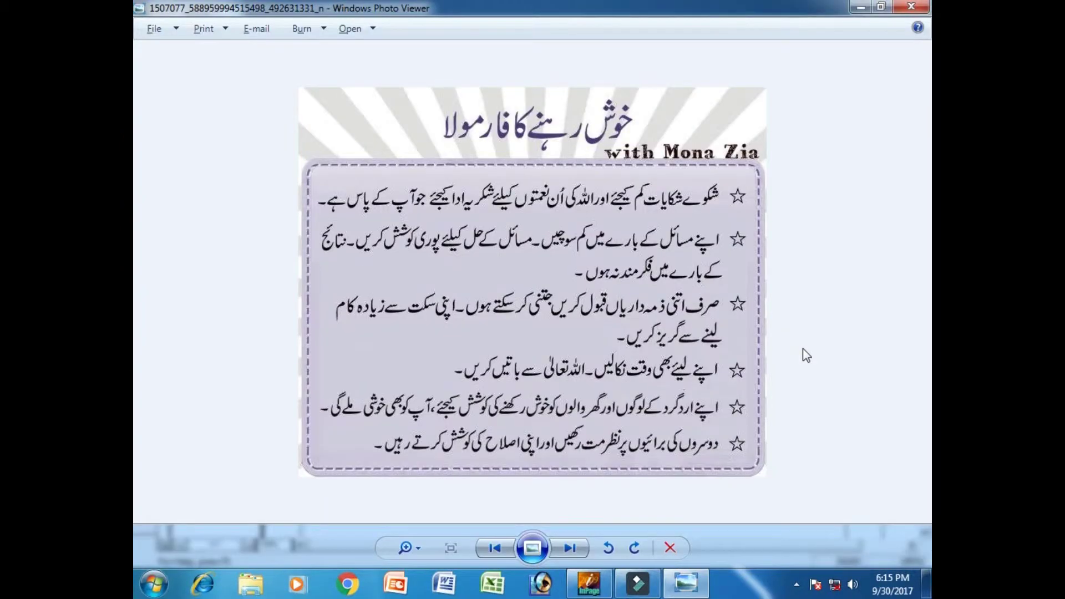
{"action": "key", "text": "alt+Tab"}
Type 'مسائل کے حل کے لئے پوری کوشش' and the following verb, correcting misspelt endings
{"action": "type", "text": "م"}
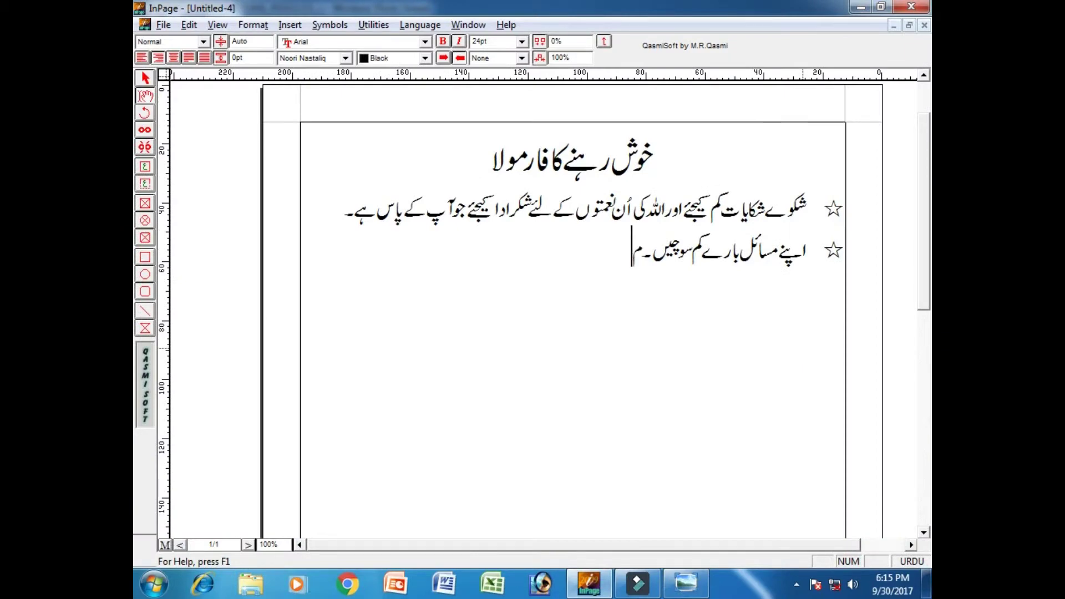
{"action": "type", "text": "سائل ک"}
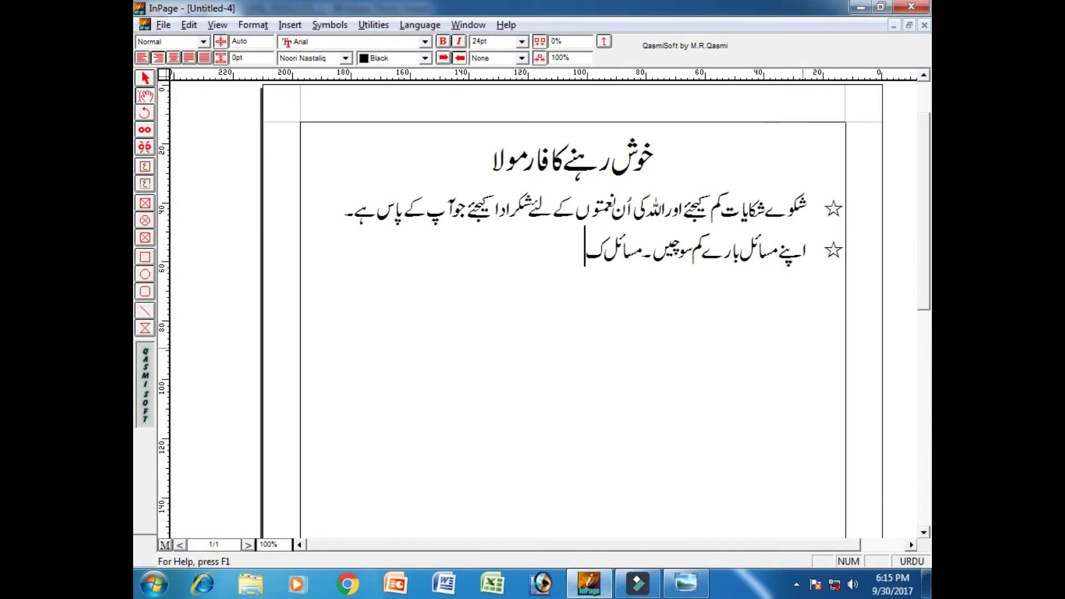
{"action": "type", "text": "ے حل کے"}
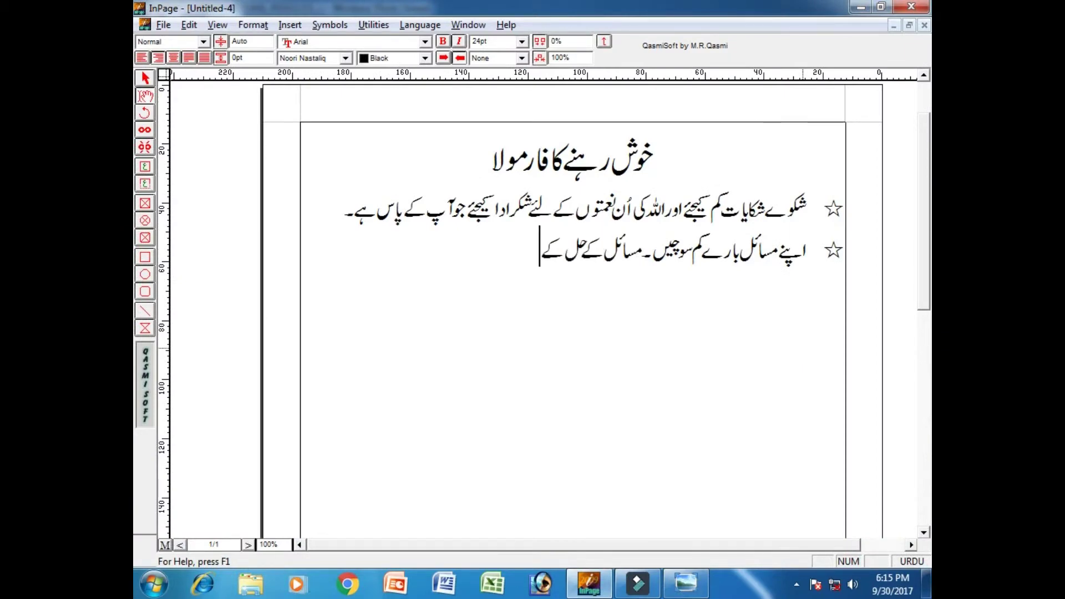
{"action": "type", "text": " لئے پ"}
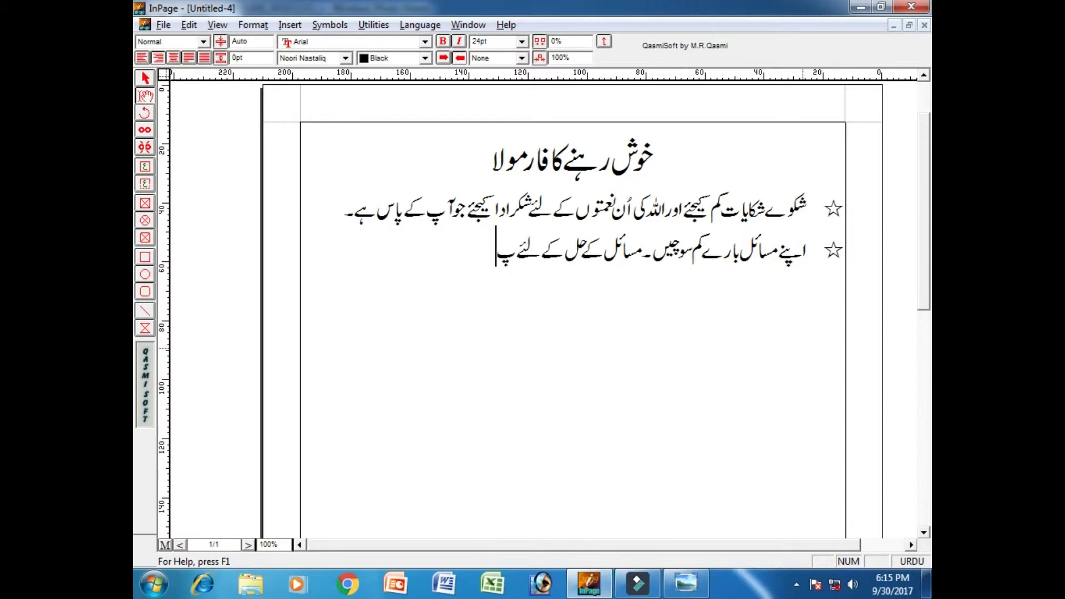
{"action": "type", "text": "وری"}
{"action": "key", "text": "BackSpace"}
{"action": "type", "text": "ی"}
{"action": "type", "text": " کوشش"}
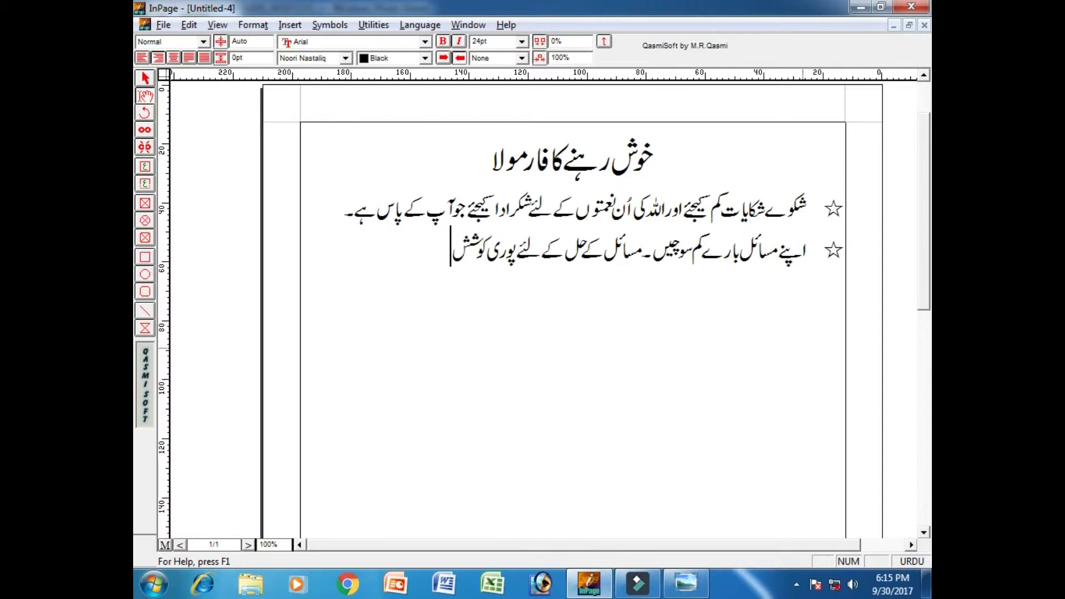
{"action": "type", "text": " کے"}
{"action": "key", "text": "BackSpace"}
{"action": "type", "text": "یجی"}
{"action": "type", "text": "ء"}
{"action": "type", "text": "ے۔"}
{"action": "key", "text": "alt+Tab"}
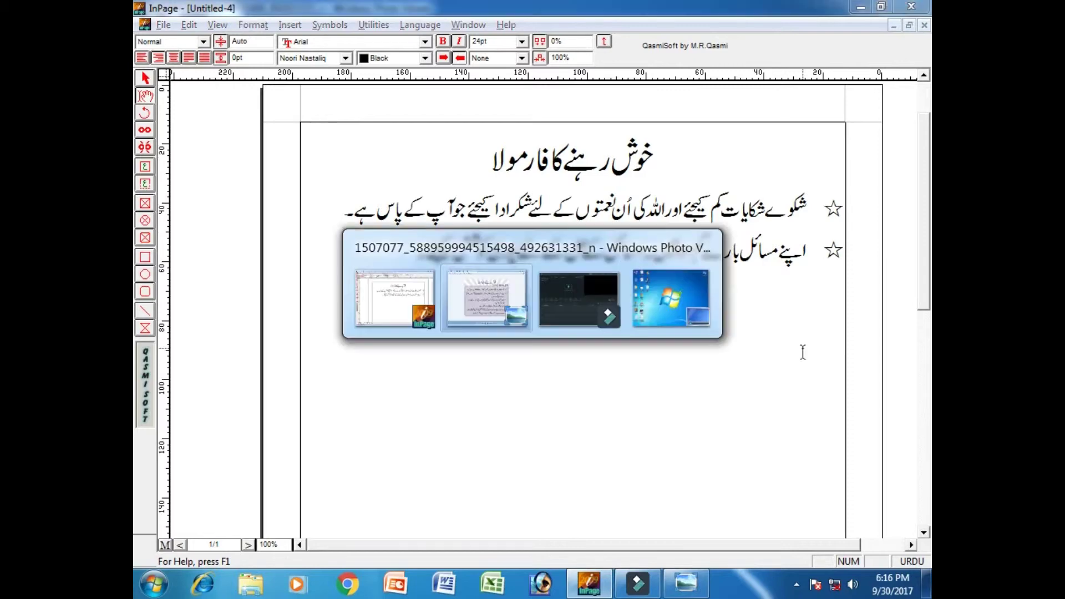
{"action": "key", "text": "alt+Tab"}
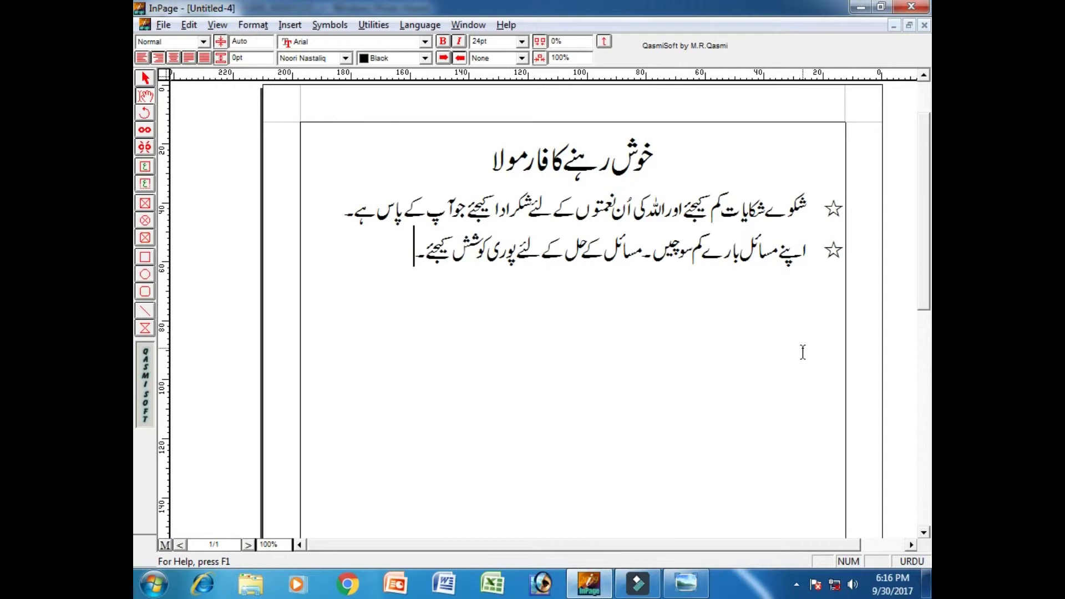
{"action": "key", "text": "BackSpace"}
{"action": "key", "text": "BackSpace"}
{"action": "key", "text": "BackSpace"}
{"action": "key", "text": "BackSpace"}
{"action": "key", "text": "BackSpace"}
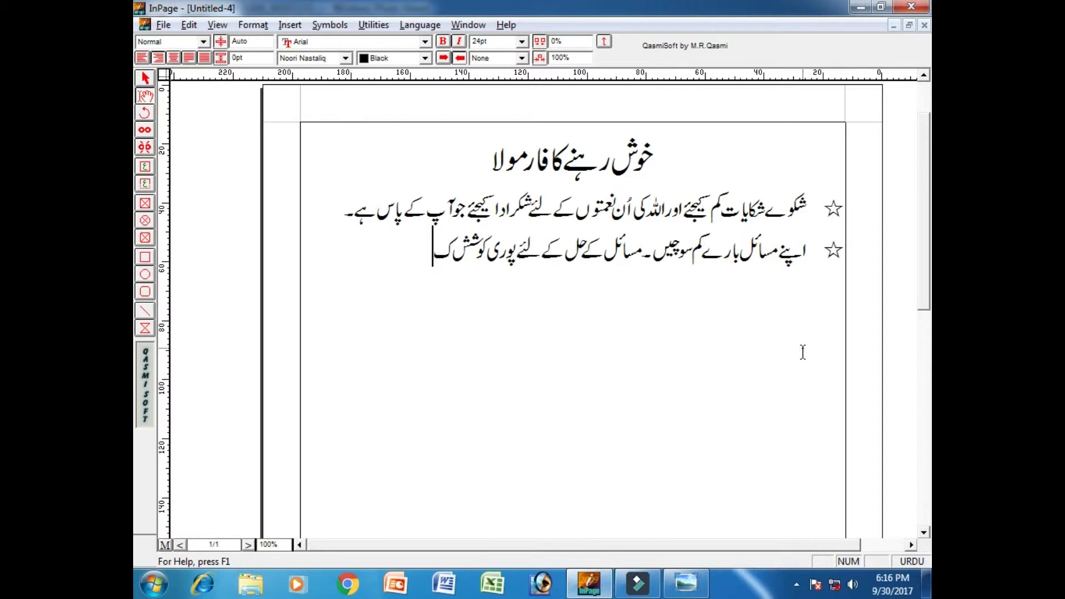
{"action": "type", "text": "ریں۔"}
Add 'نتائج کے بارے میں فکرمند نہ ہو۔' to end the second point and start a new line
{"action": "key", "text": "alt+Tab"}
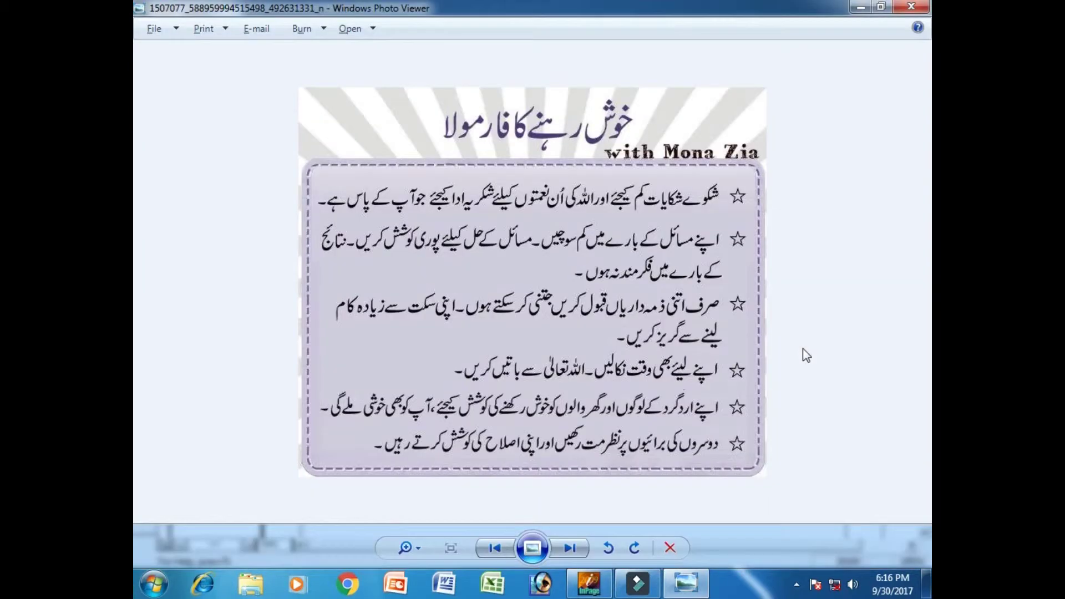
{"action": "key", "text": "alt+Tab"}
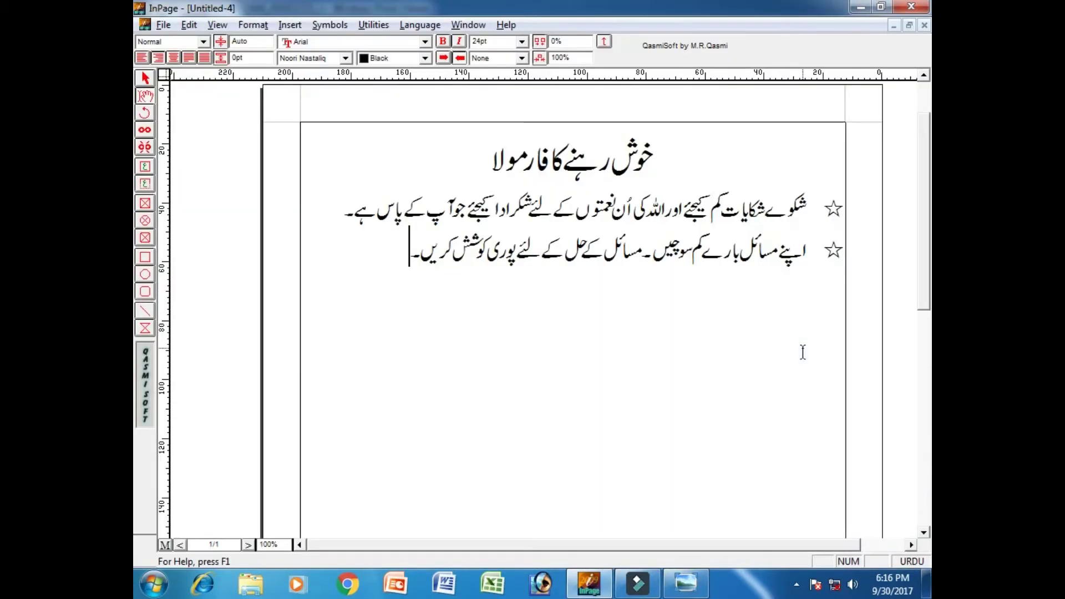
{"action": "type", "text": "نتا"}
{"action": "type", "text": "ئج کے"}
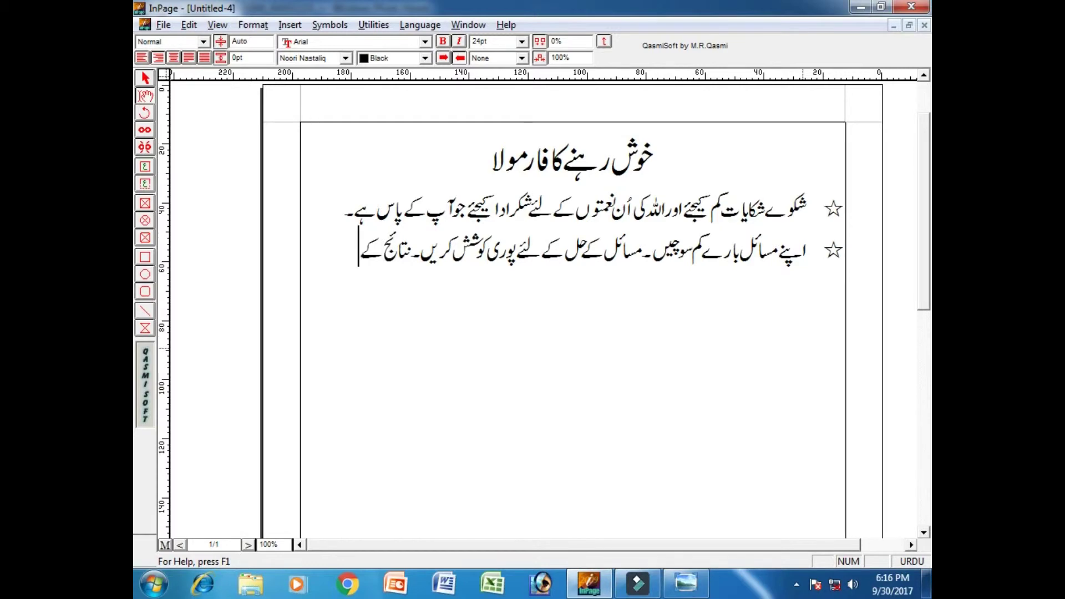
{"action": "type", "text": " بارے م"}
{"action": "type", "text": "یں ف"}
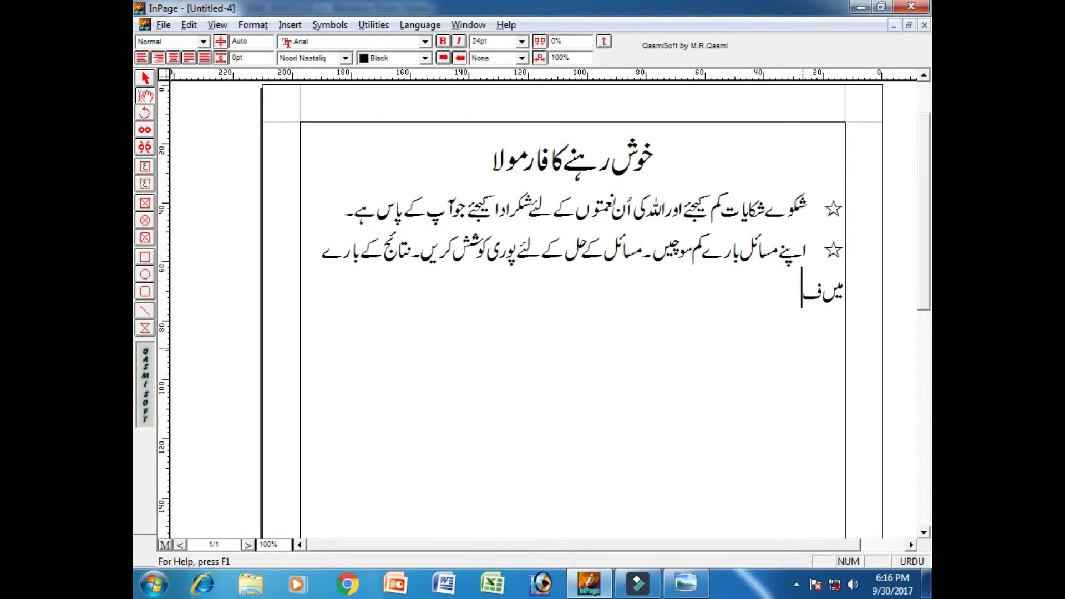
{"action": "type", "text": "کرمند"}
{"action": "type", "text": " نہ ہو"}
{"action": "type", "text": "۔"}
{"action": "key", "text": "Return"}
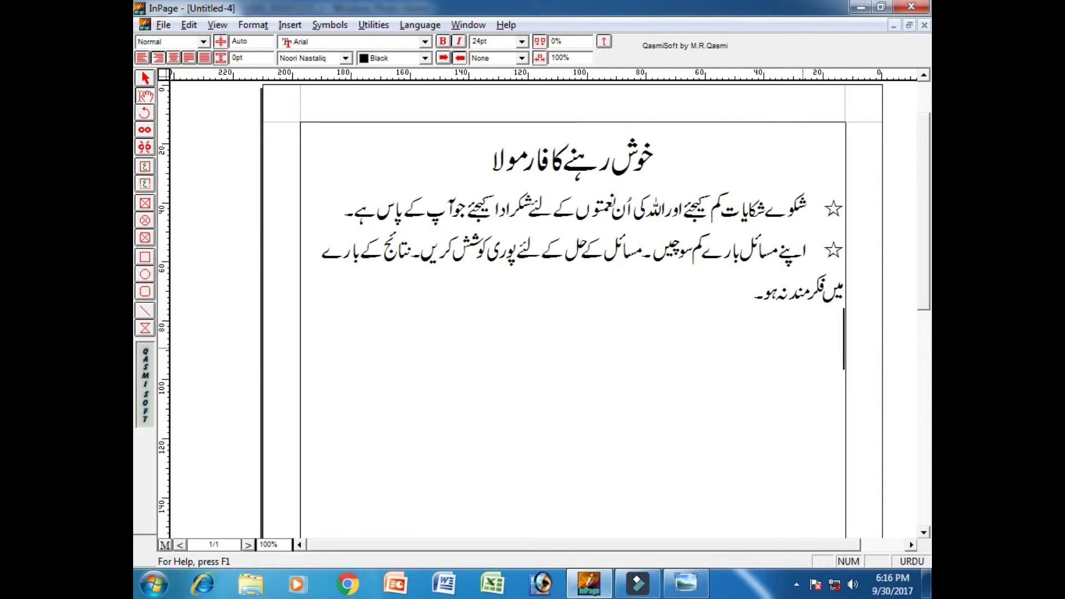
Insert a 24pt star bullet with Alt+7 and begin the third point with 'صرف اتنی ذمہ'
{"action": "left_click", "coordinate": [330, 25]}
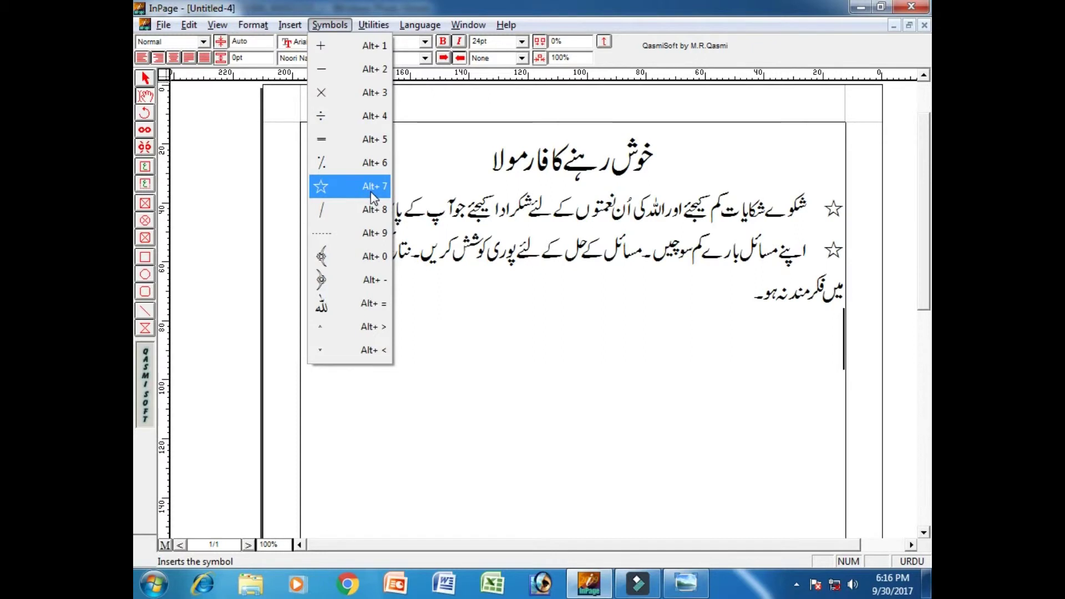
{"action": "left_click", "coordinate": [783, 322]}
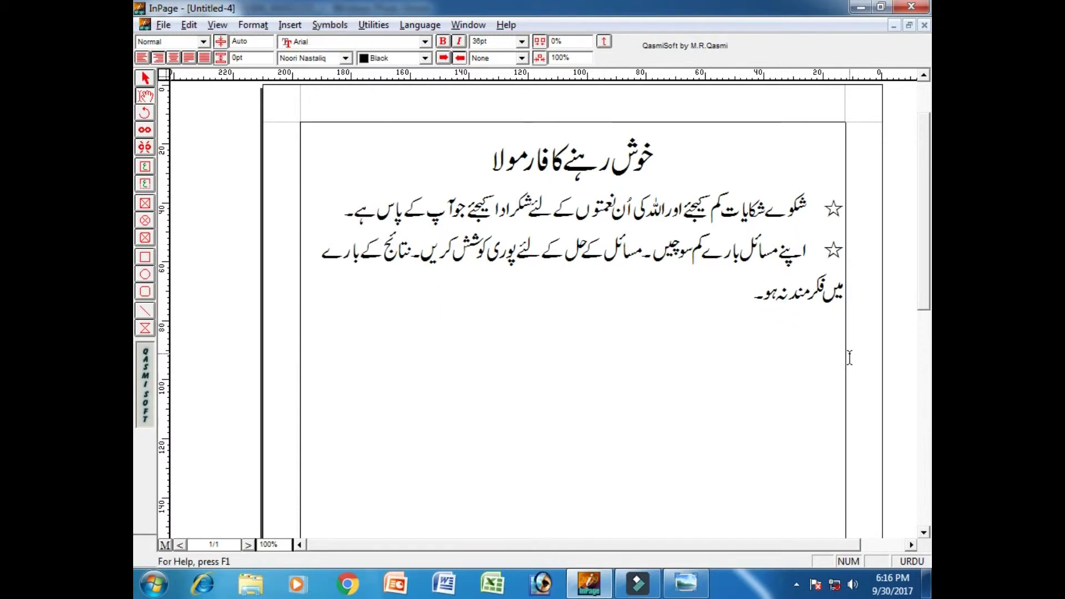
{"action": "key", "text": "alt+7"}
{"action": "left_click_drag", "start_coordinate": [803, 348], "coordinate": [869, 343]}
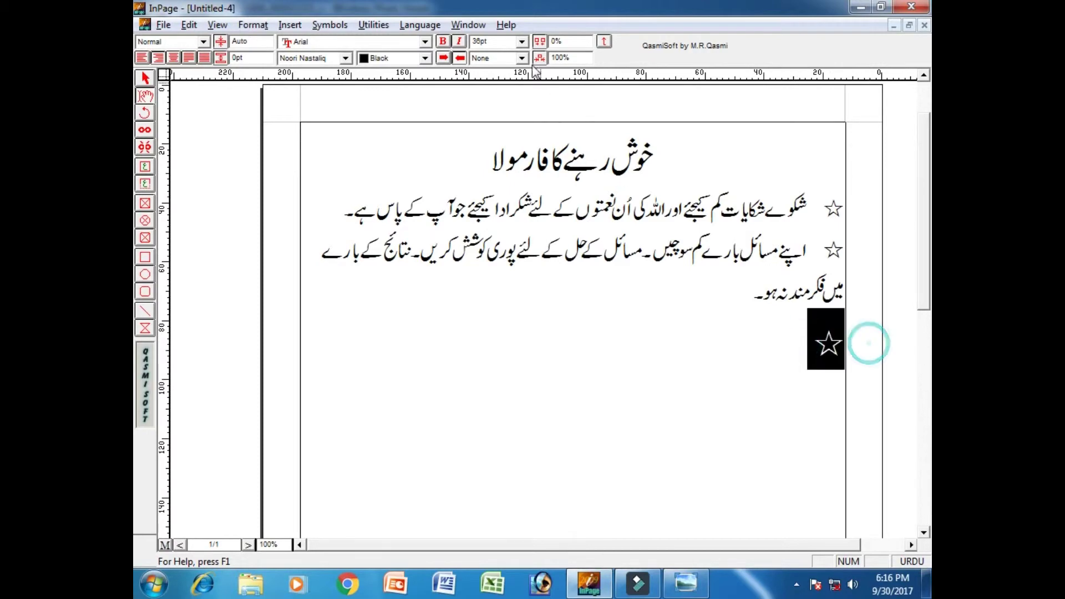
{"action": "left_click", "coordinate": [521, 41]}
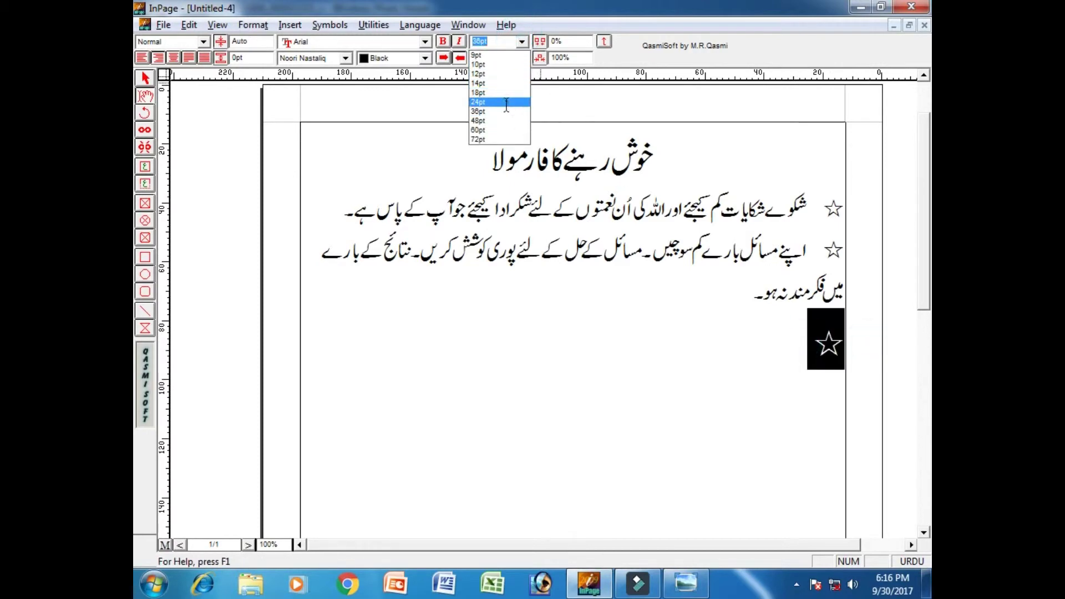
{"action": "left_click", "coordinate": [506, 102]}
{"action": "left_click", "coordinate": [770, 329]}
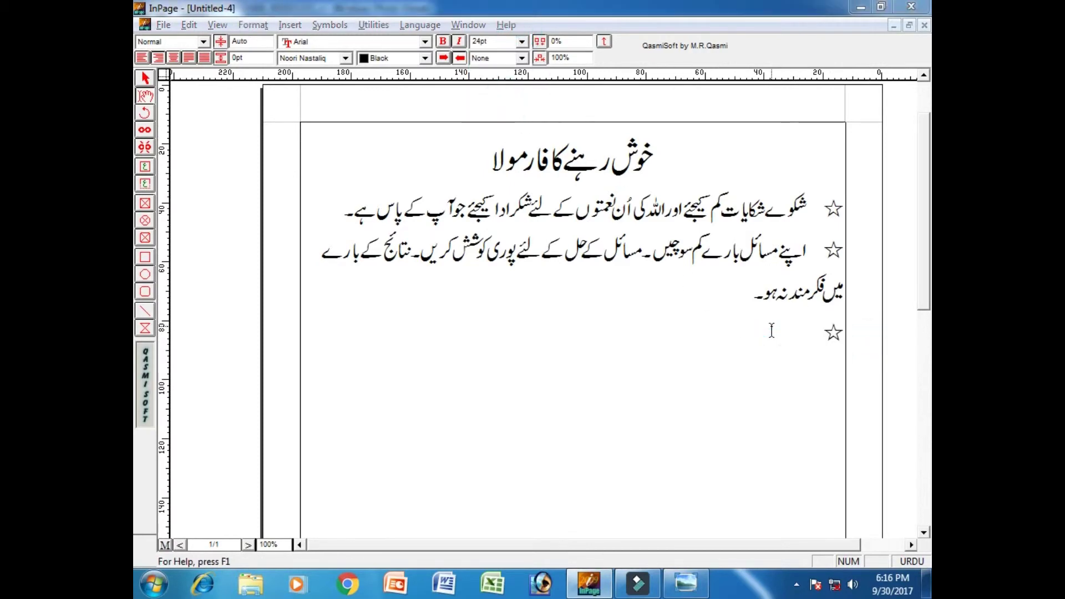
{"action": "key", "text": "alt+Tab"}
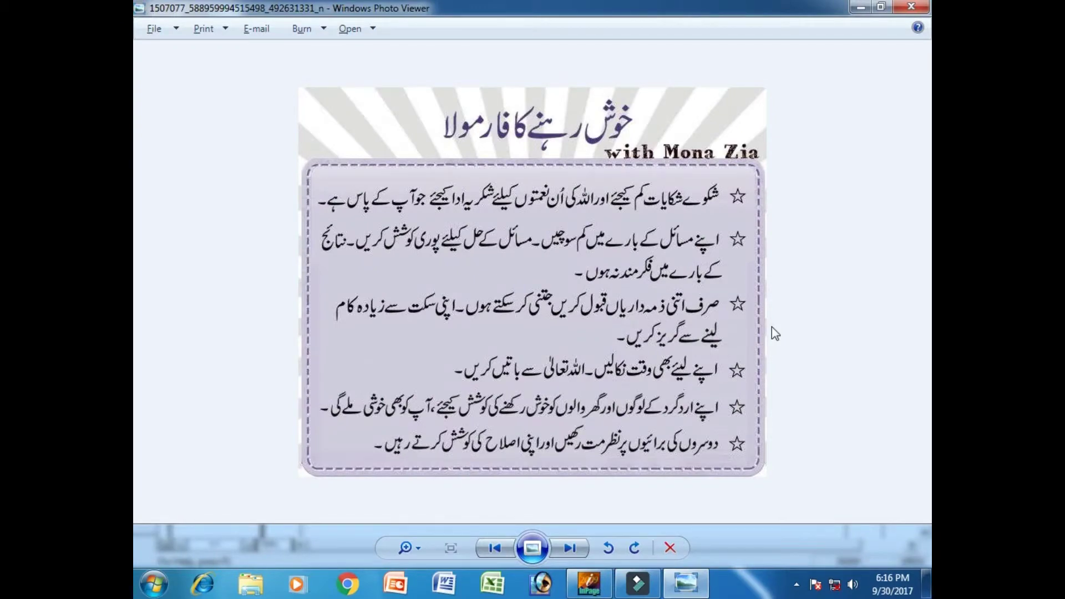
{"action": "key", "text": "alt+Tab"}
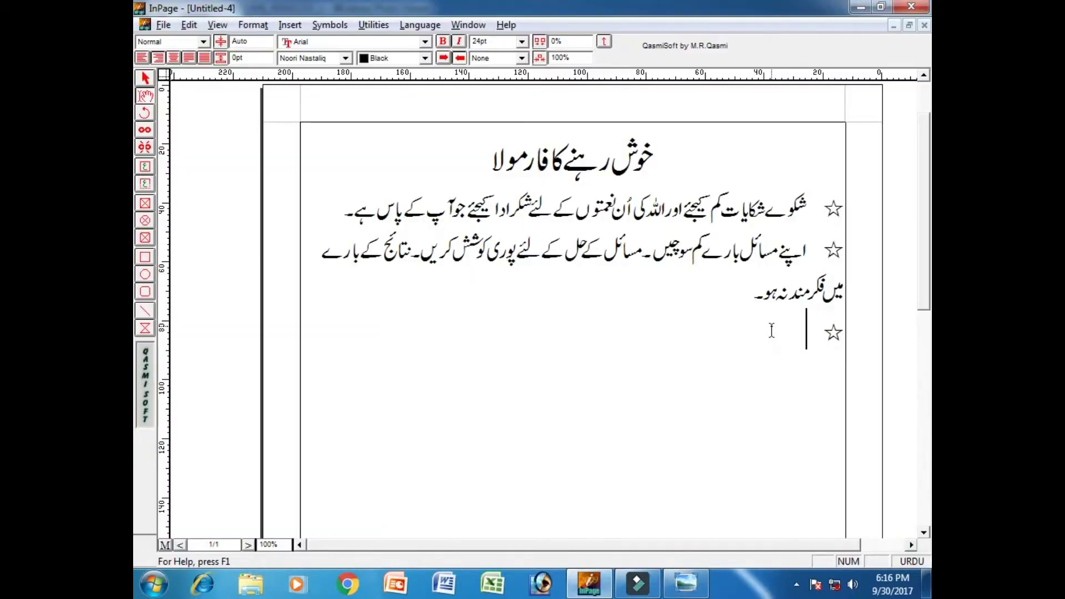
{"action": "type", "text": "ص"}
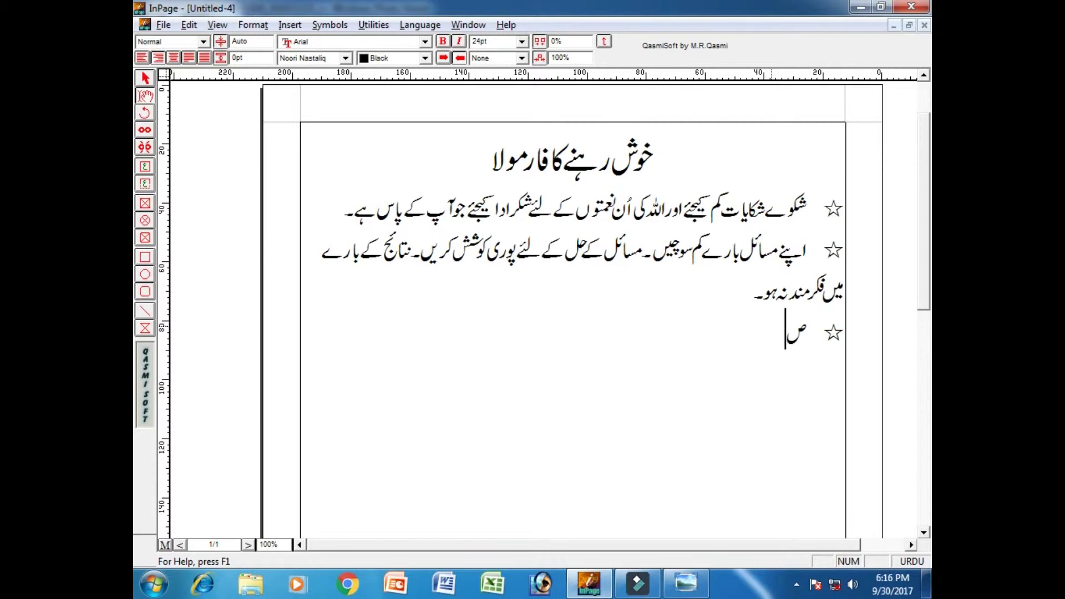
{"action": "type", "text": "ر"}
{"action": "type", "text": "ف"}
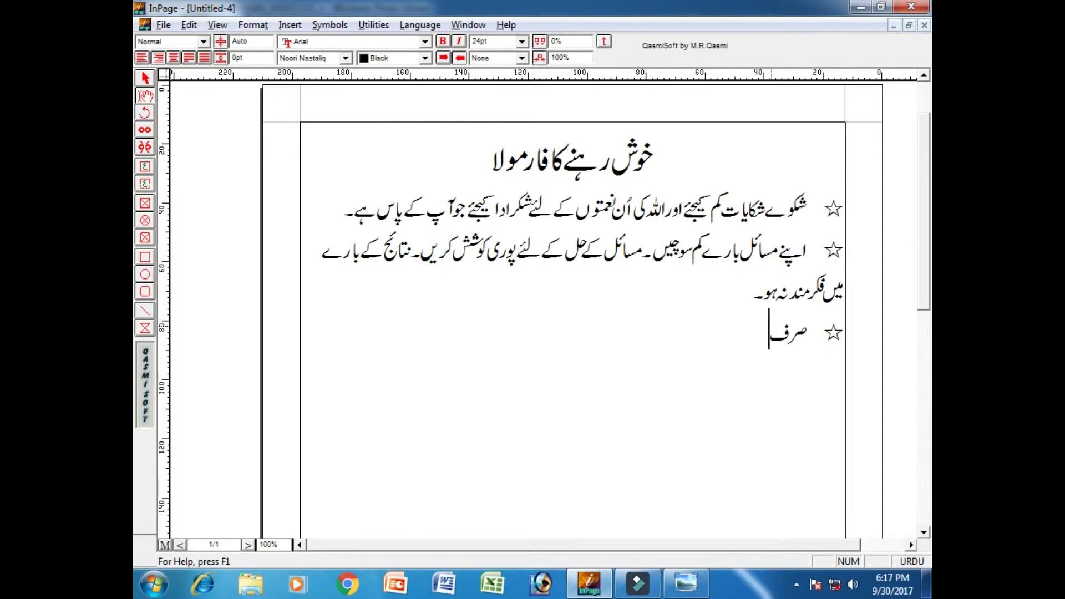
{"action": "type", "text": " اتنی"}
{"action": "type", "text": " ذم"}
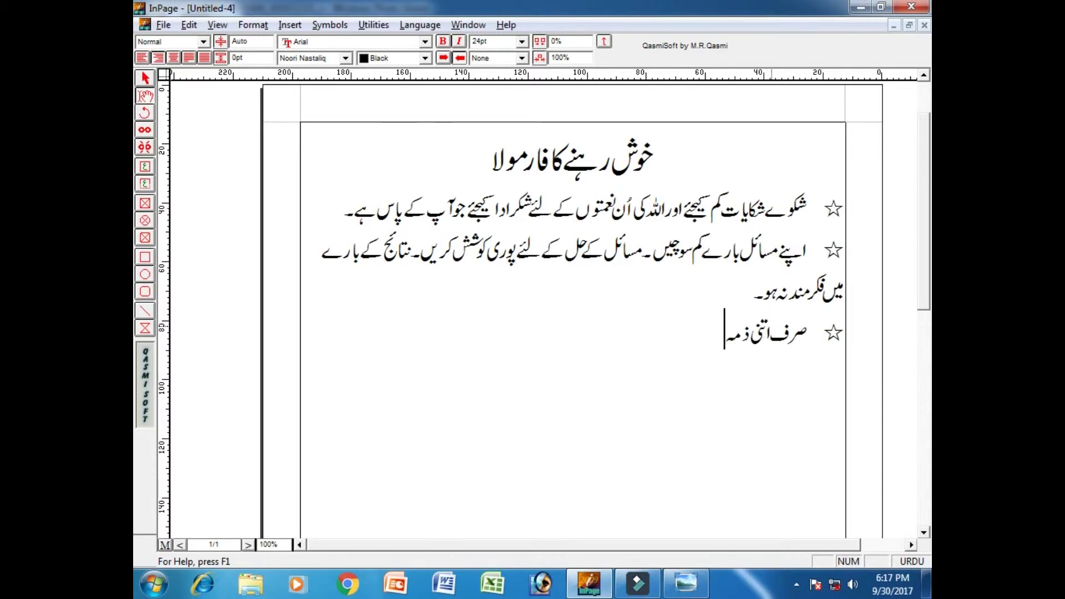
{"action": "type", "text": "ہ"}
Type the third point's opening 'ذمہ داریاں قبول کریں جتنی کر سکتے ہوں۔', fixing the typo after ذ
{"action": "key", "text": "BackSpace"}
{"action": "key", "text": "BackSpace"}
{"action": "key", "text": "BackSpace"}
{"action": "type", "text": "ذ"}
{"action": "type", "text": "م"}
{"action": "type", "text": "ہ"}
{"action": "type", "text": "د"}
{"action": "type", "text": "اریاں"}
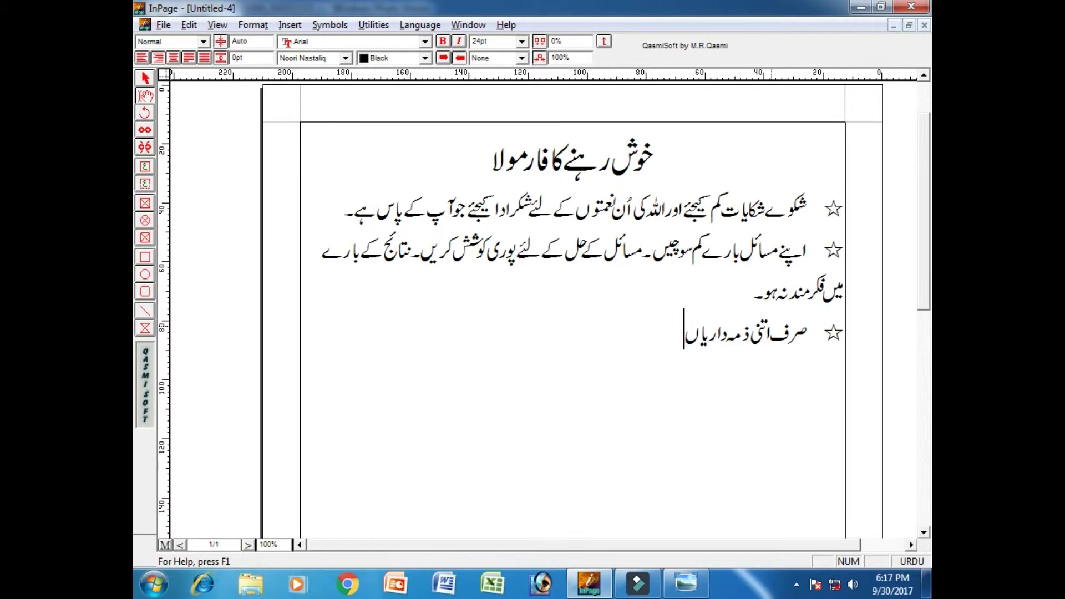
{"action": "type", "text": " قبول"}
{"action": "type", "text": " کرین"}
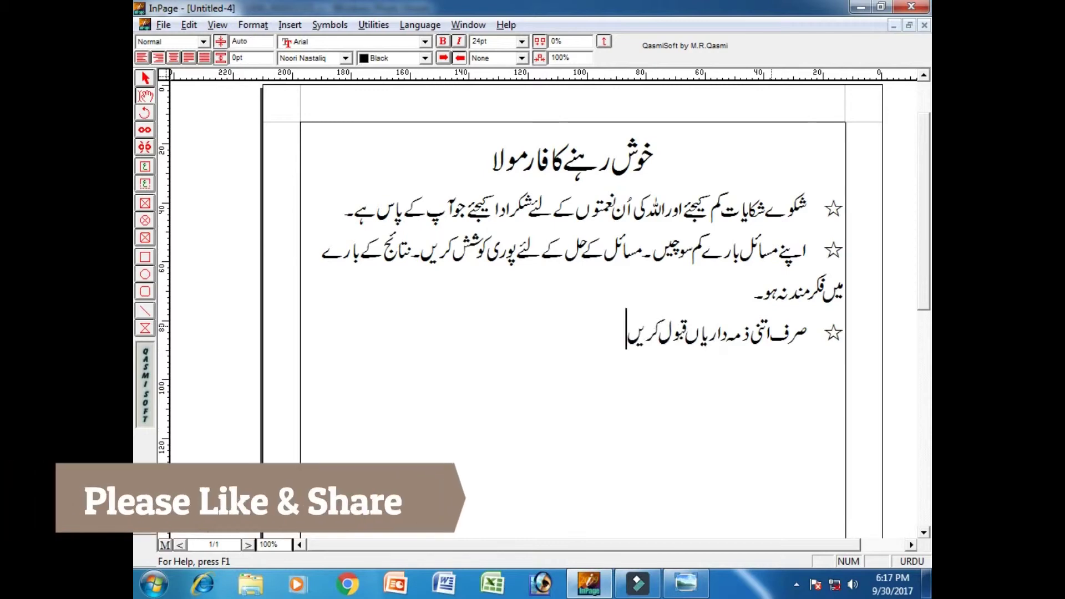
{"action": "key", "text": "alt+Tab"}
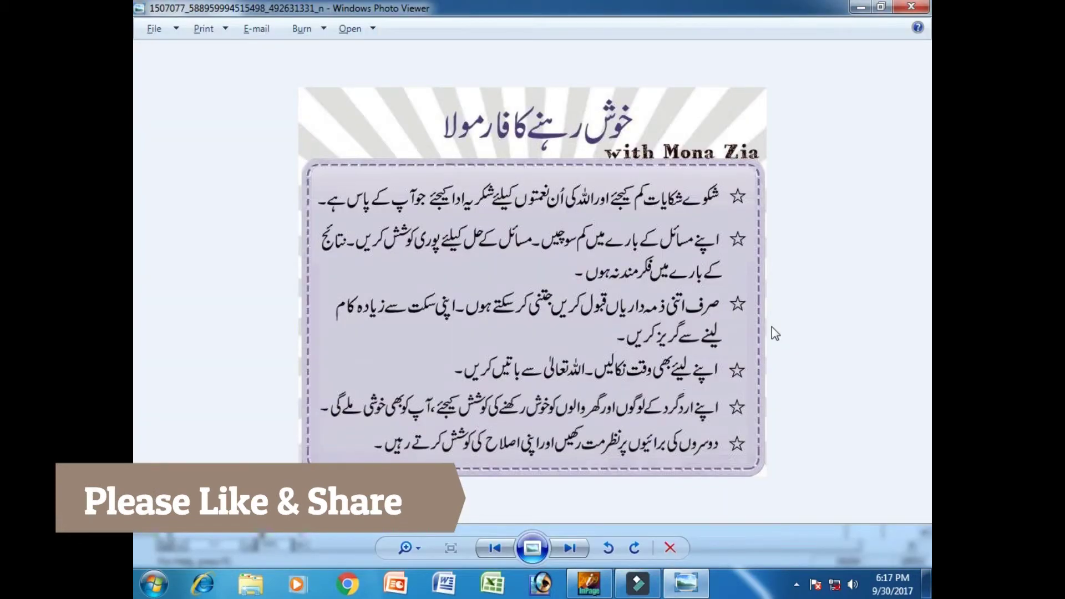
{"action": "key", "text": "alt+Tab"}
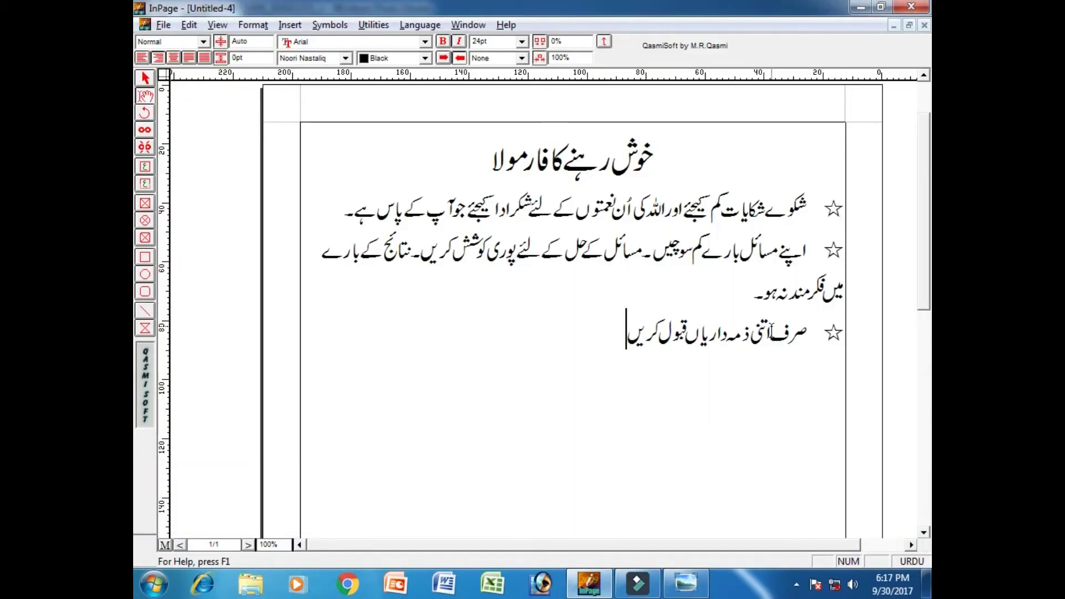
{"action": "key", "text": "alt+Tab"}
{"action": "key", "text": "alt+Tab"}
{"action": "type", "text": "جتنی"}
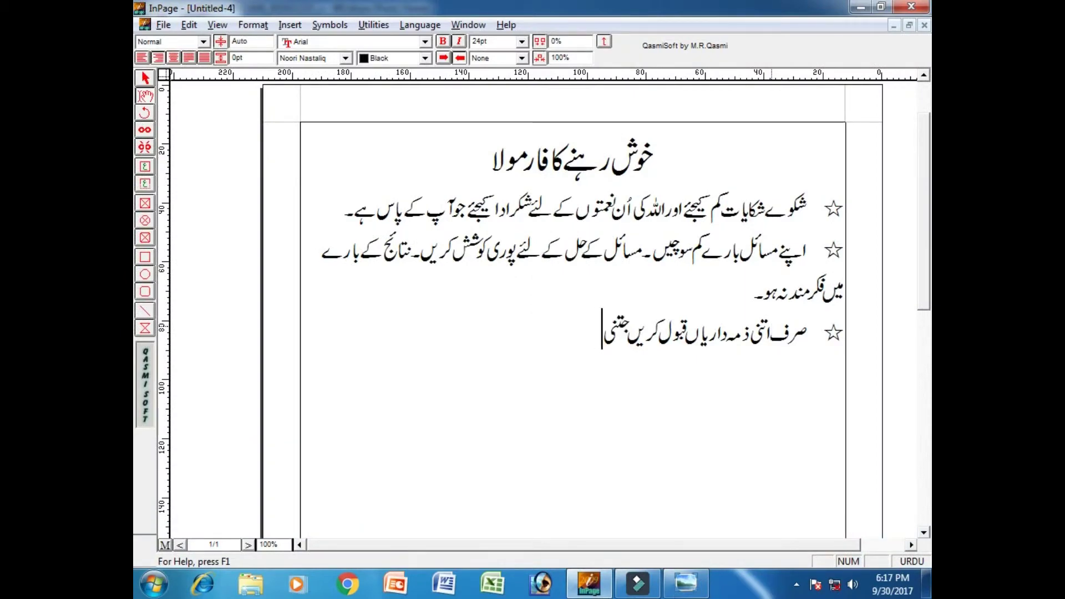
{"action": "type", "text": " کر سک"}
{"action": "type", "text": "تے ہ"}
{"action": "type", "text": "و"}
{"action": "key", "text": "alt+Tab"}
Finish it with 'اپنی سکت سے زیادہ کام لینے سے گریز کریں۔' and add a fourth star line
{"action": "key", "text": "alt+Tab"}
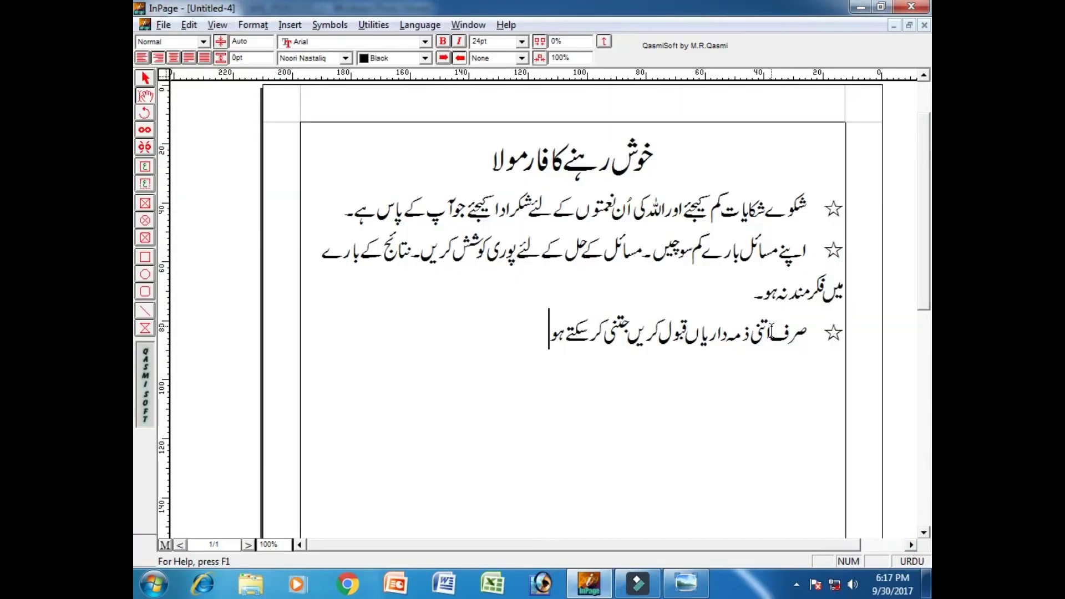
{"action": "type", "text": "ں۔"}
{"action": "key", "text": "alt+Tab"}
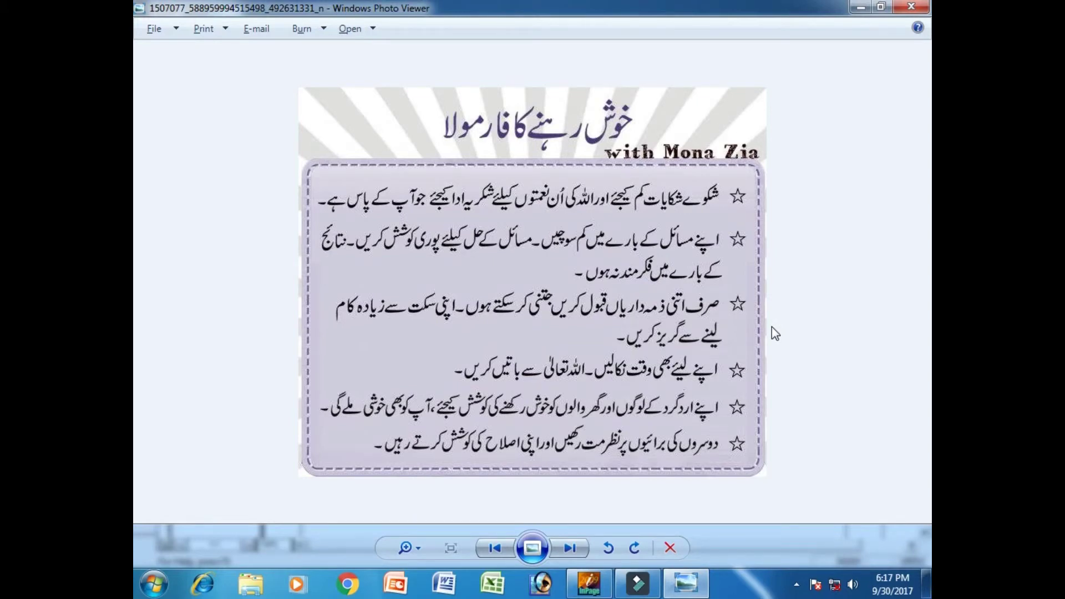
{"action": "key", "text": "alt+Tab"}
{"action": "type", "text": "ا"}
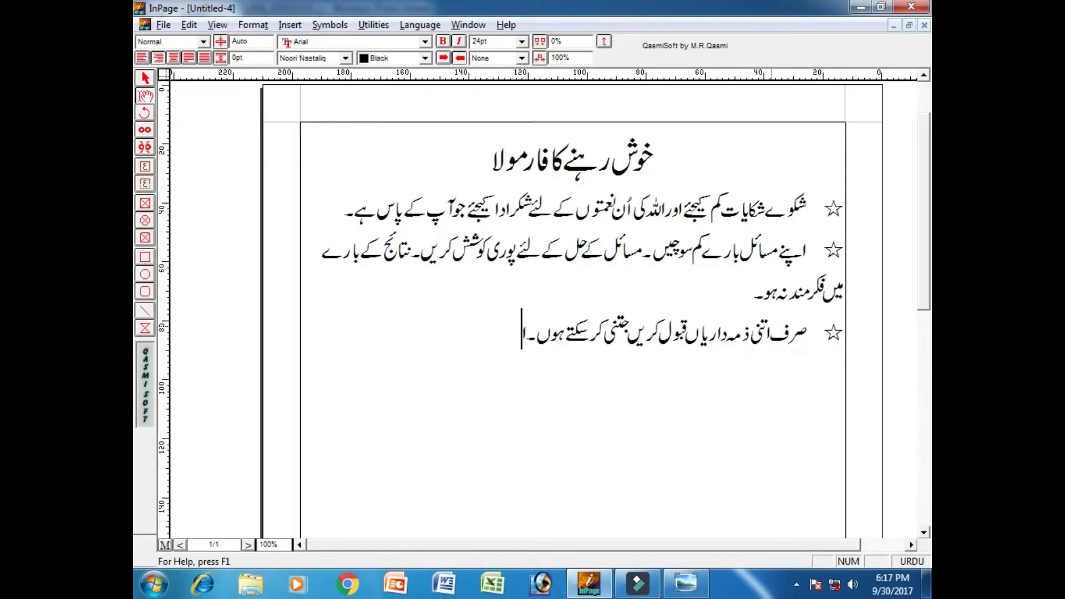
{"action": "type", "text": "پنی سکت"}
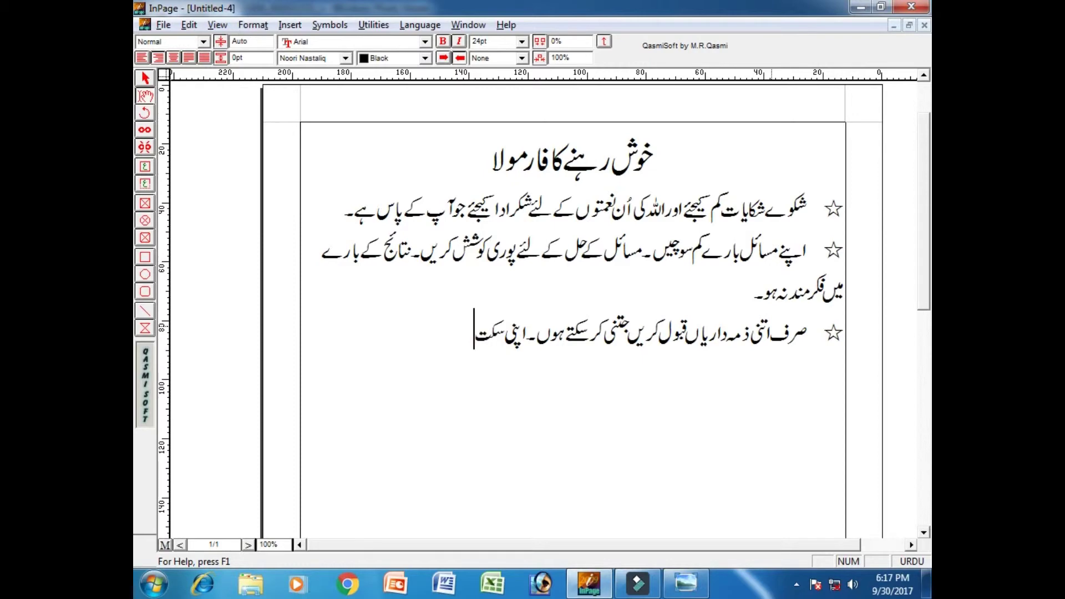
{"action": "type", "text": " سے ش"}
{"action": "key", "text": "BackSpace"}
{"action": "type", "text": "زیادہ"}
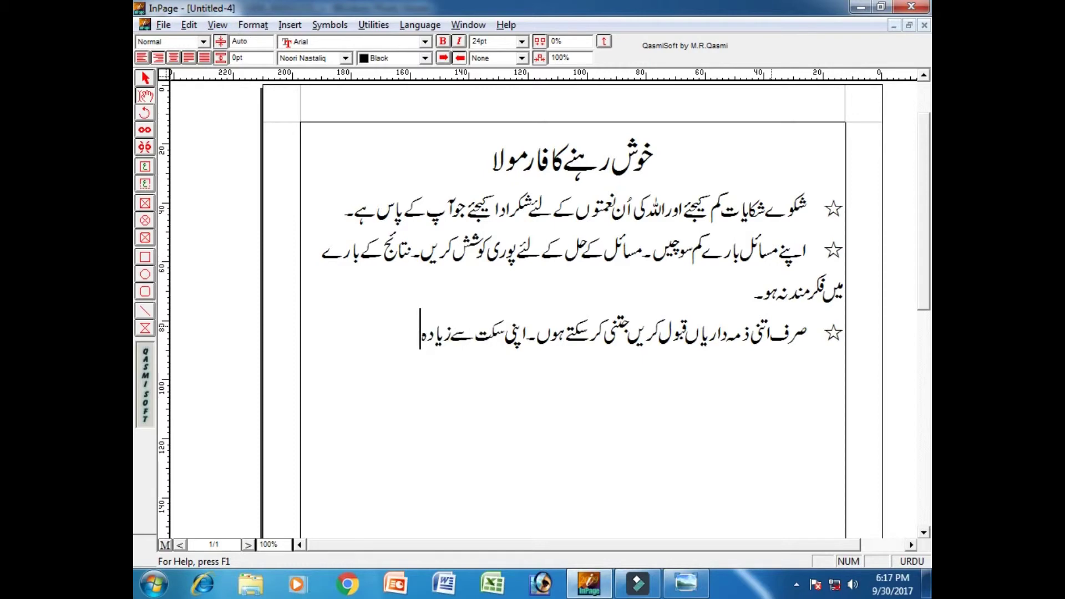
{"action": "type", "text": " کام لین"}
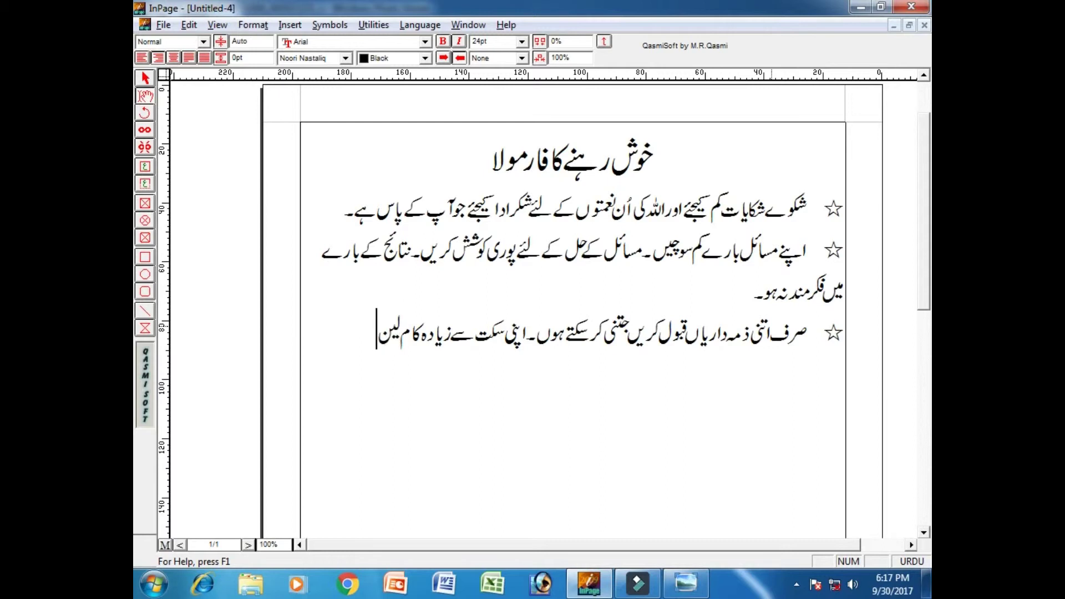
{"action": "type", "text": "ے سے گ"}
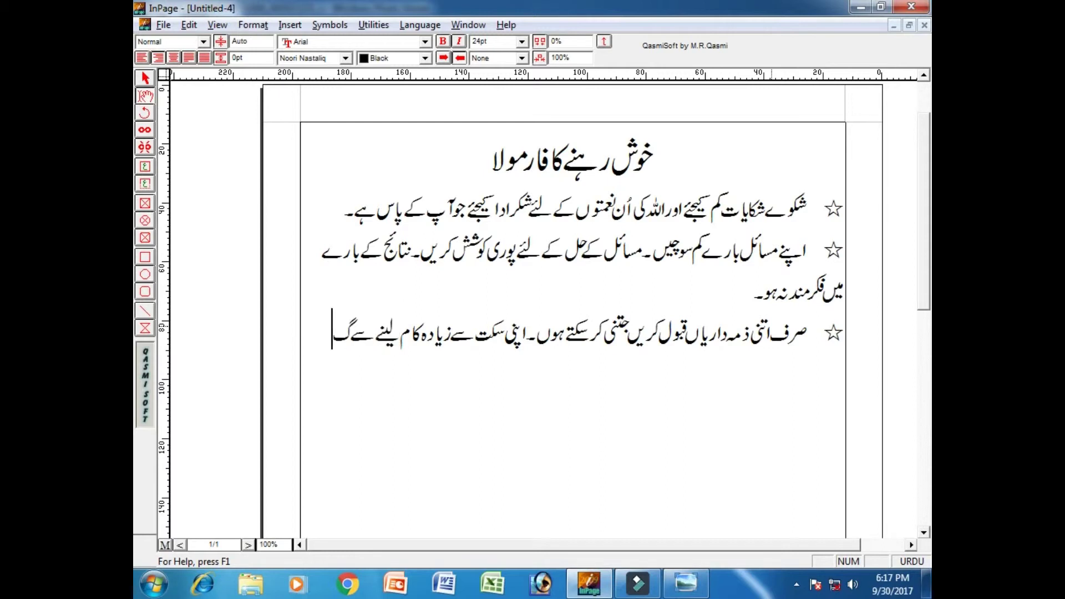
{"action": "type", "text": "ریز ک"}
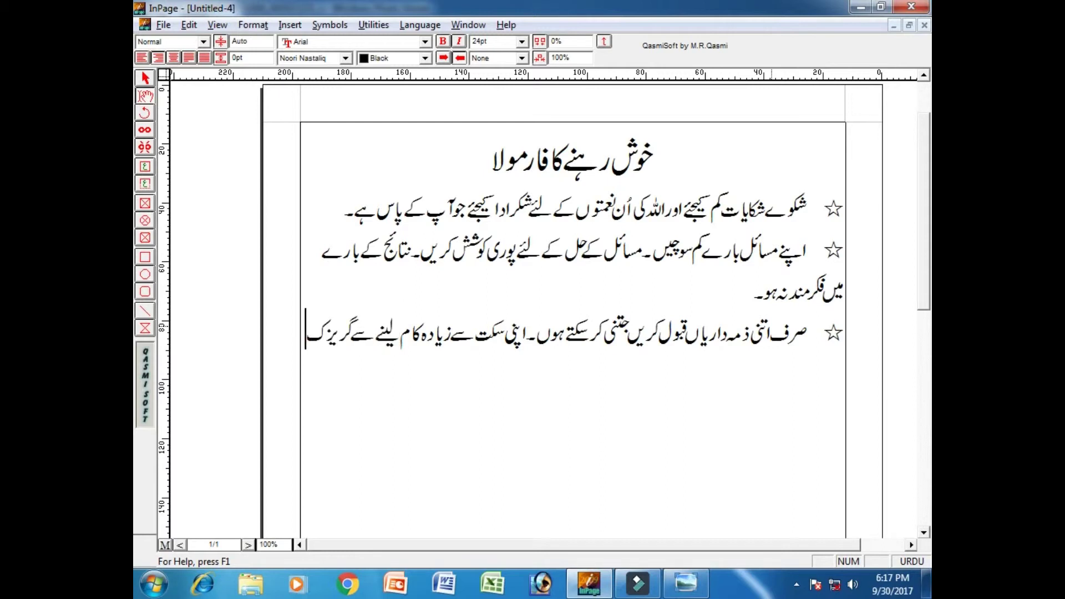
{"action": "type", "text": "ریں۔ "}
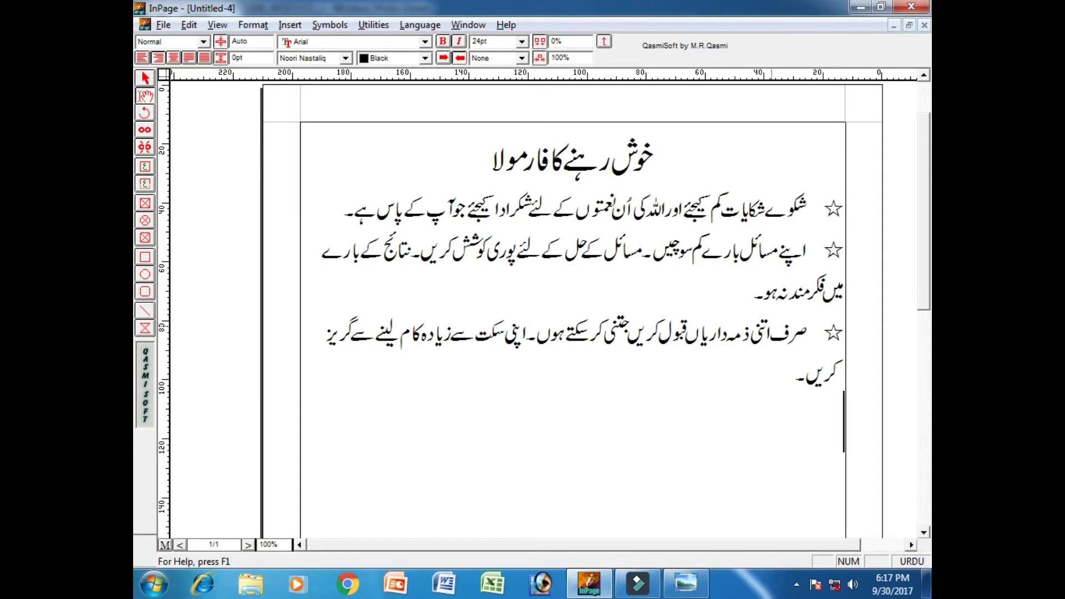
{"action": "type", "text": "☆"}
{"action": "key", "text": "alt+Tab"}
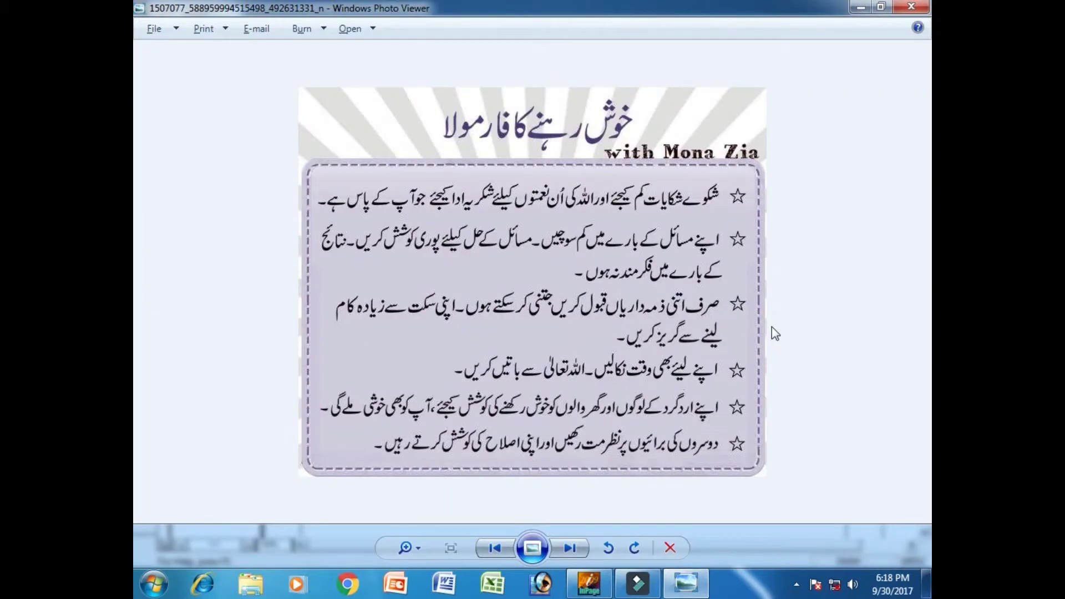
Type the fourth point's opening 'اپنے لئے بھی وقت نکالیں۔ اللہ تعالی', retyping the misspelled word
{"action": "key", "text": "alt+Tab"}
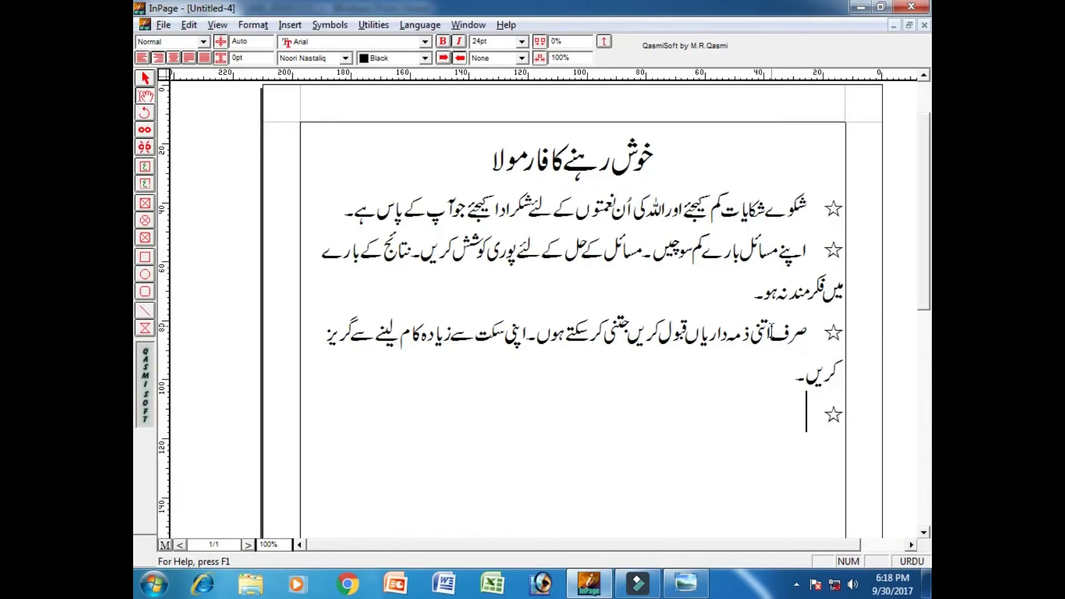
{"action": "type", "text": "اپنے"}
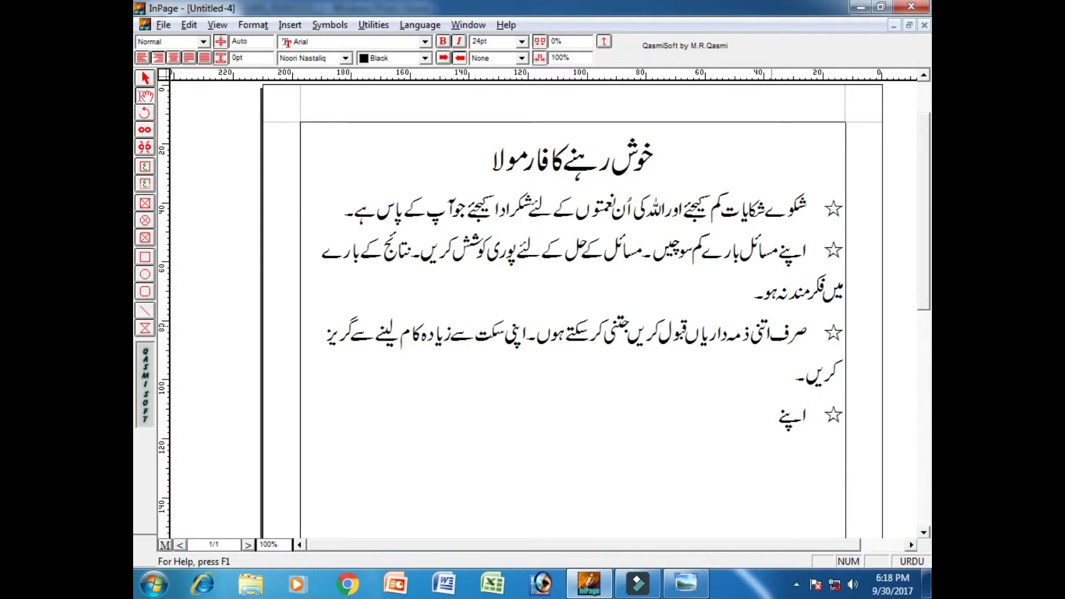
{"action": "type", "text": " لئے بھ"}
{"action": "type", "text": "ی وق"}
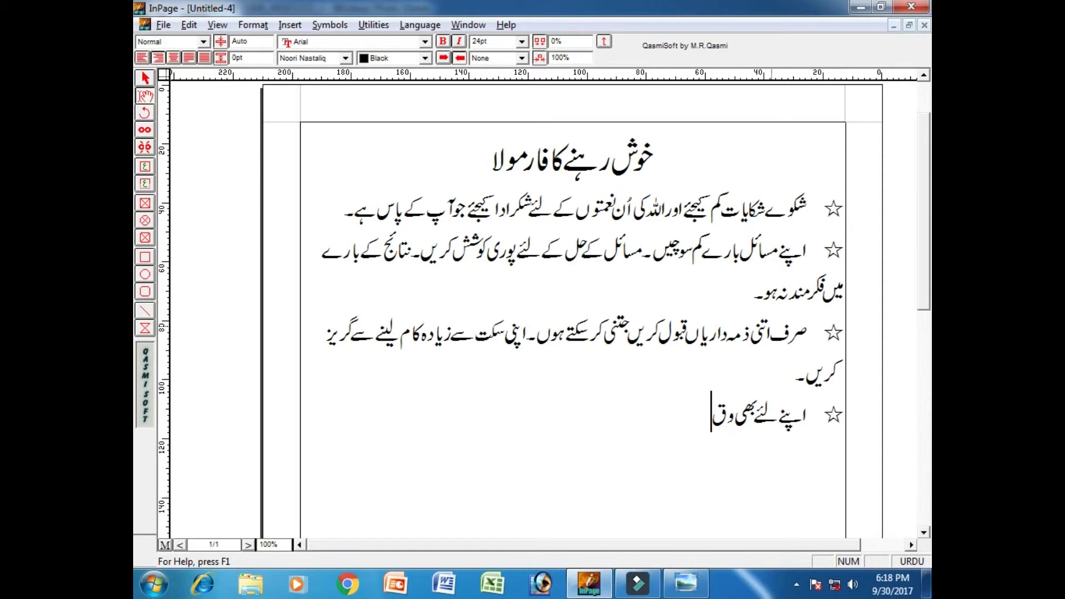
{"action": "type", "text": "ت نکا"}
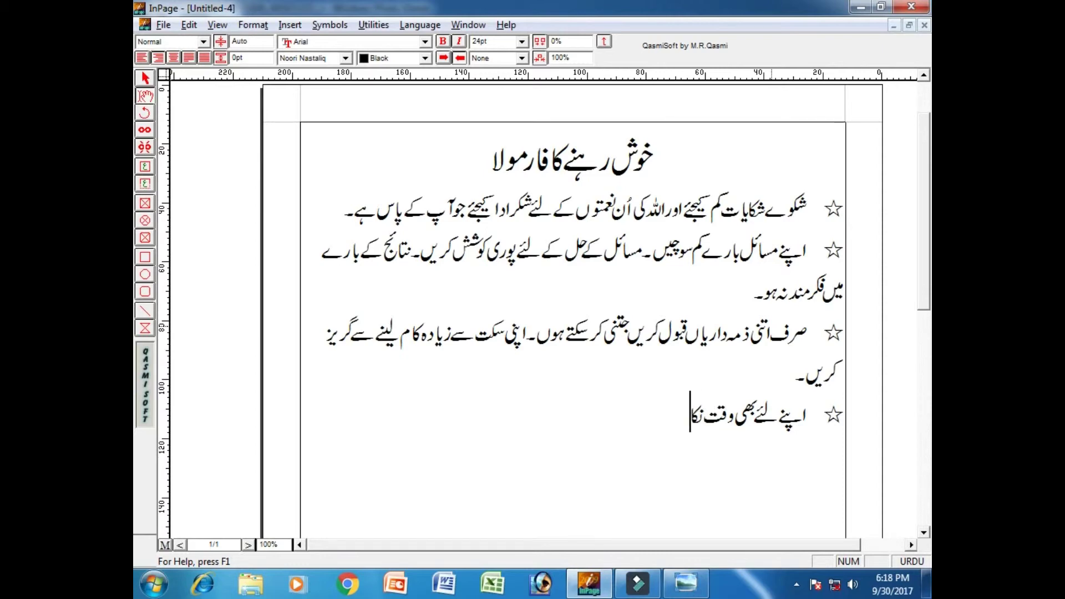
{"action": "type", "text": "لے"}
{"action": "key", "text": "alt+Tab"}
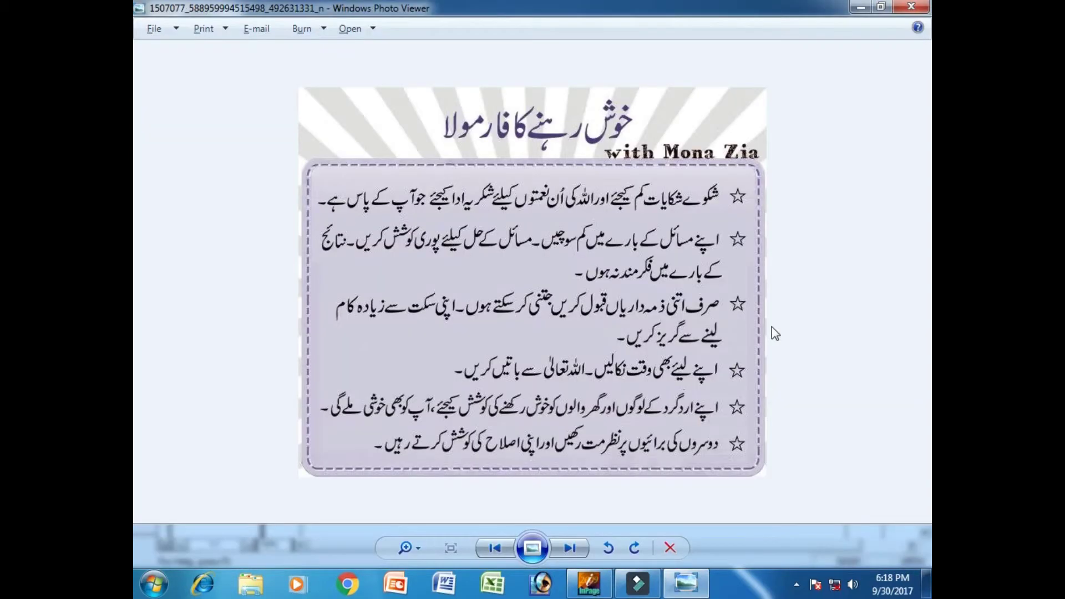
{"action": "key", "text": "alt+Tab"}
{"action": "type", "text": "۔ ا"}
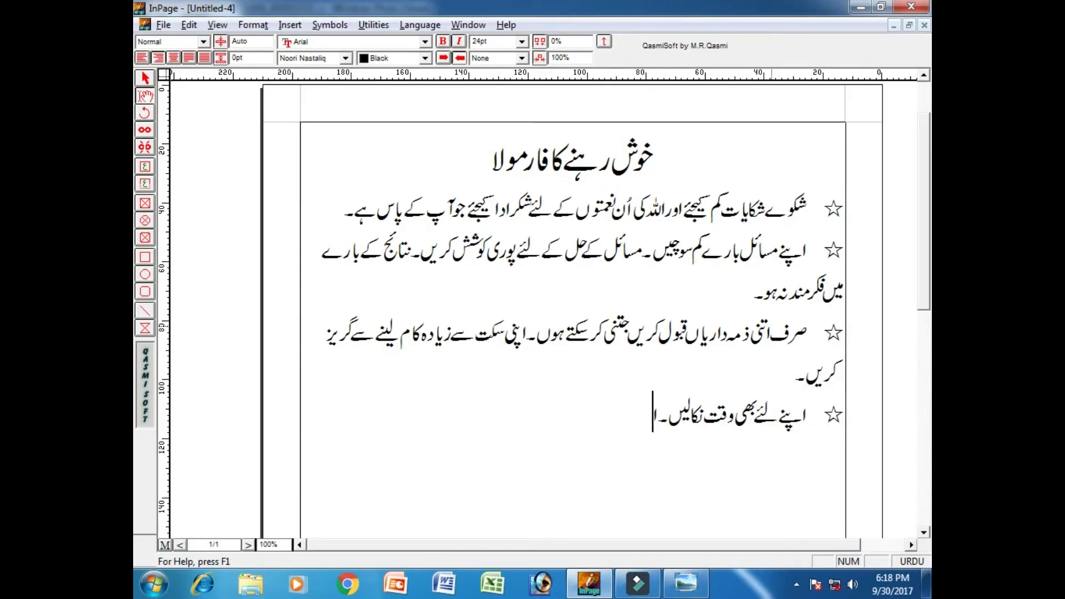
{"action": "type", "text": "للہ"}
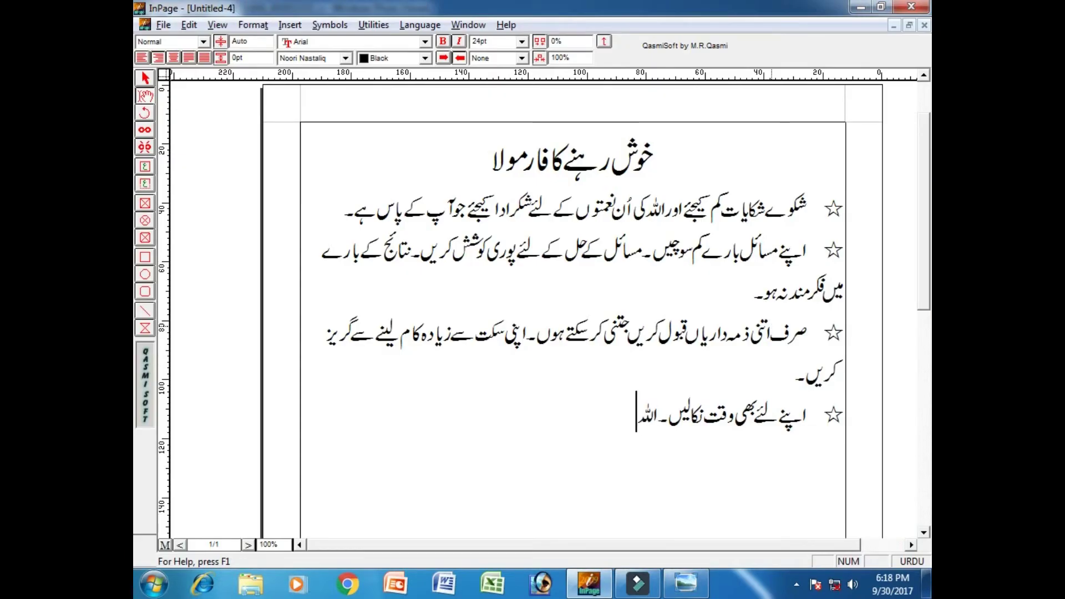
{"action": "key", "text": "BackSpace"}
{"action": "key", "text": "BackSpace"}
{"action": "key", "text": "BackSpace"}
{"action": "type", "text": "للہ"}
{"action": "type", "text": " ت"}
{"action": "type", "text": "عالی"}
{"action": "key", "text": "alt+Tab"}
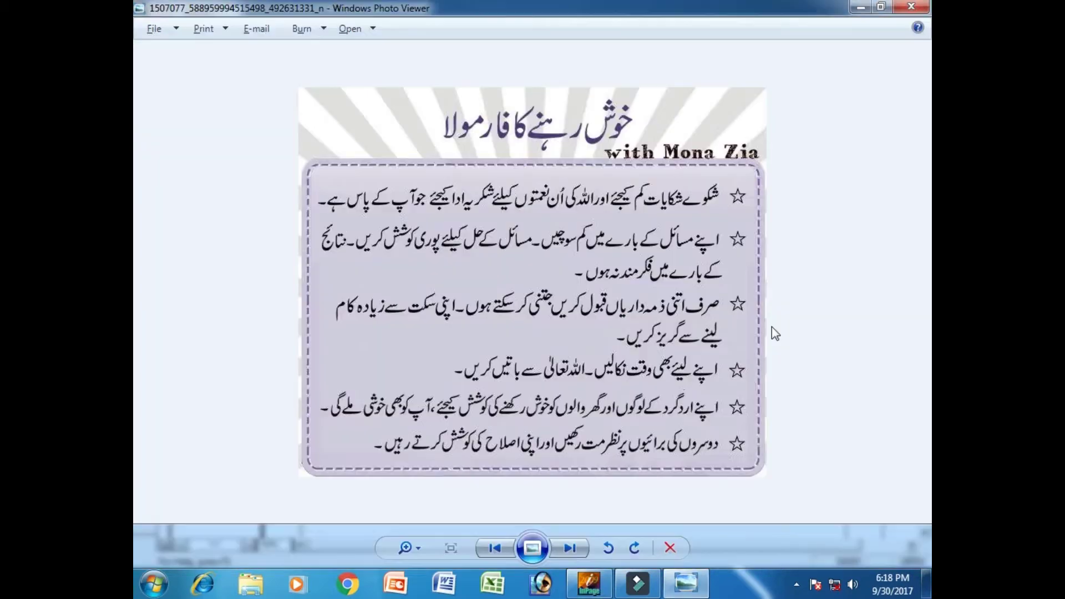
{"action": "key", "text": "alt+Tab"}
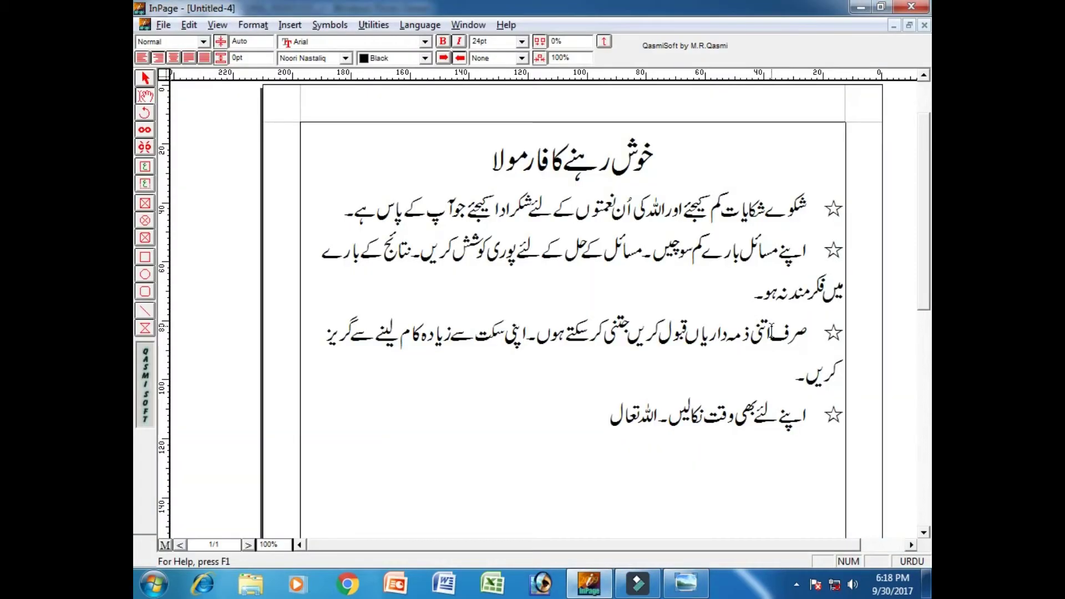
Complete it with 'سے باتیں کریں۔', correcting typos, and add a star bullet on a new line
{"action": "type", "text": "ل"}
{"action": "type", "text": "ی"}
{"action": "key", "text": "BackSpace"}
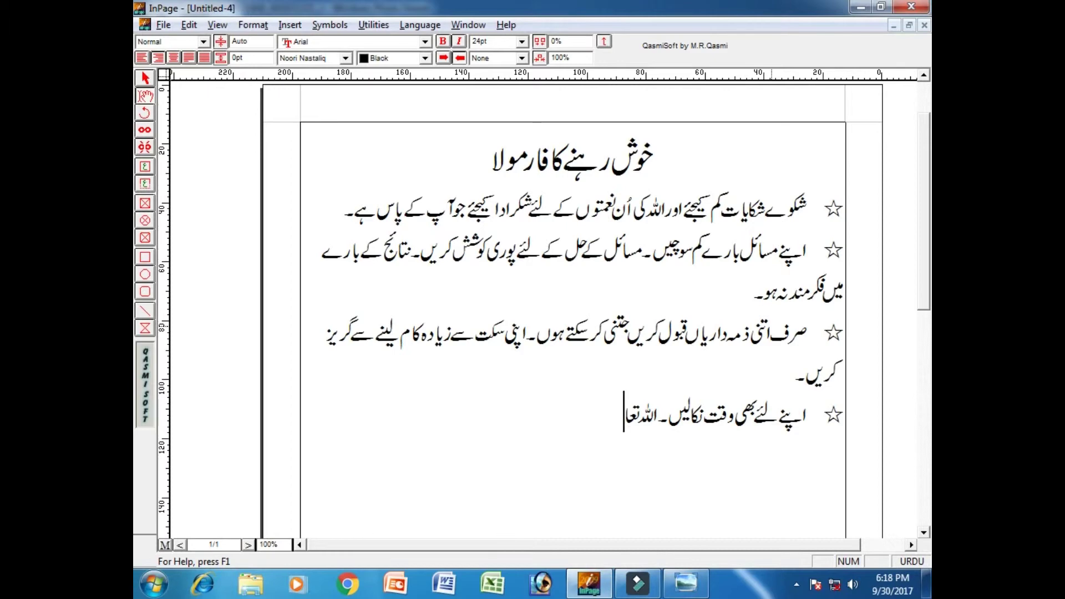
{"action": "type", "text": "ی"}
{"action": "type", "text": "ٰ"}
{"action": "key", "text": "BackSpace"}
{"action": "key", "text": "BackSpace"}
{"action": "type", "text": "یٰ"}
{"action": "type", "text": " سے"}
{"action": "type", "text": " باتیں کل"}
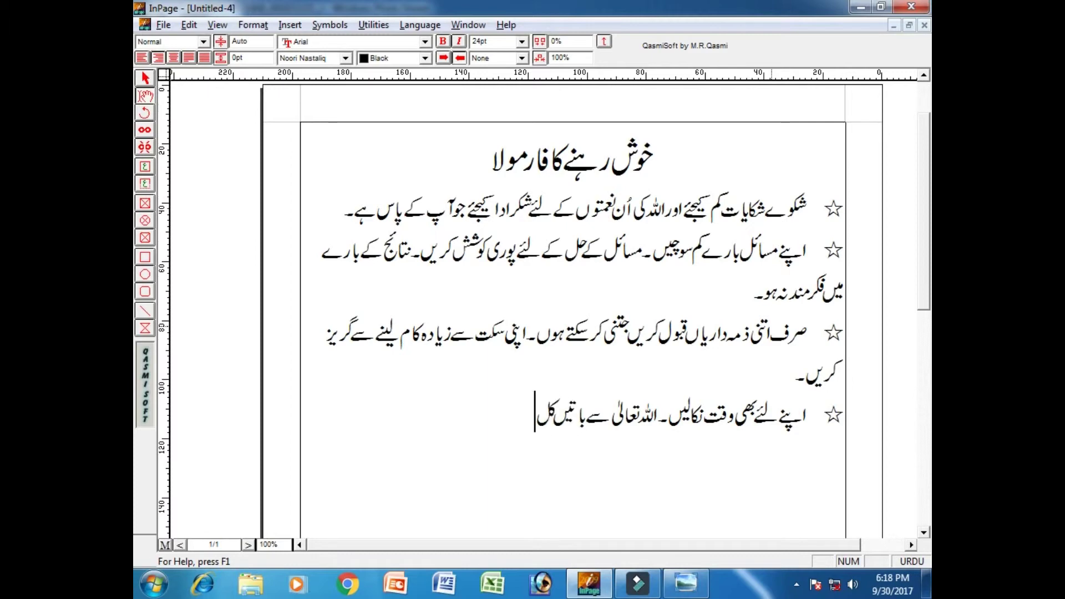
{"action": "key", "text": "BackSpace"}
{"action": "type", "text": "ریں"}
{"action": "type", "text": "۔"}
{"action": "key", "text": "Return"}
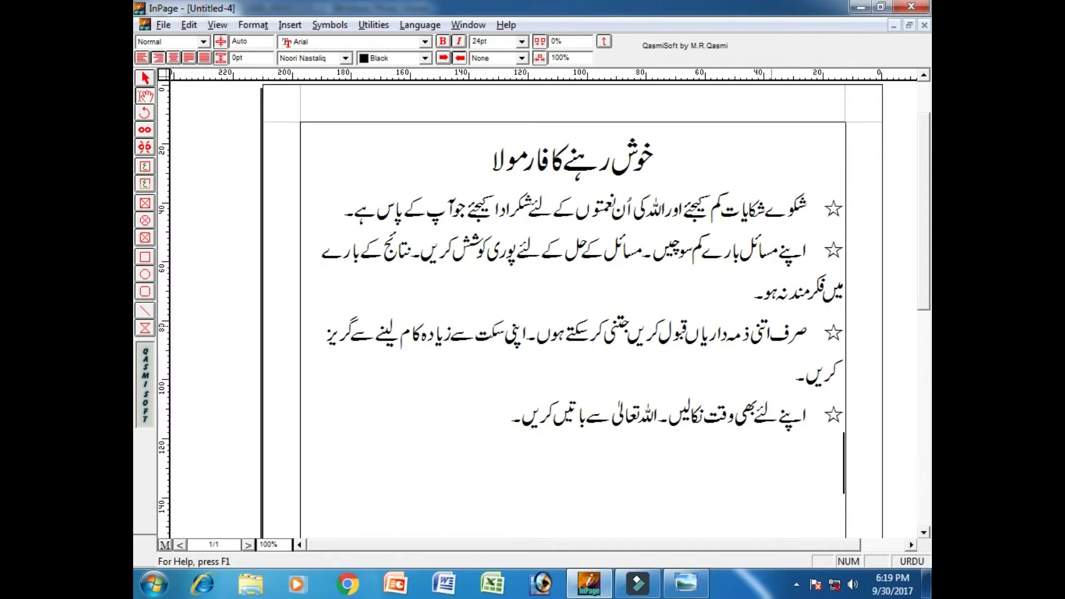
{"action": "key", "text": "ctrl+v"}
{"action": "key", "text": "alt+Tab"}
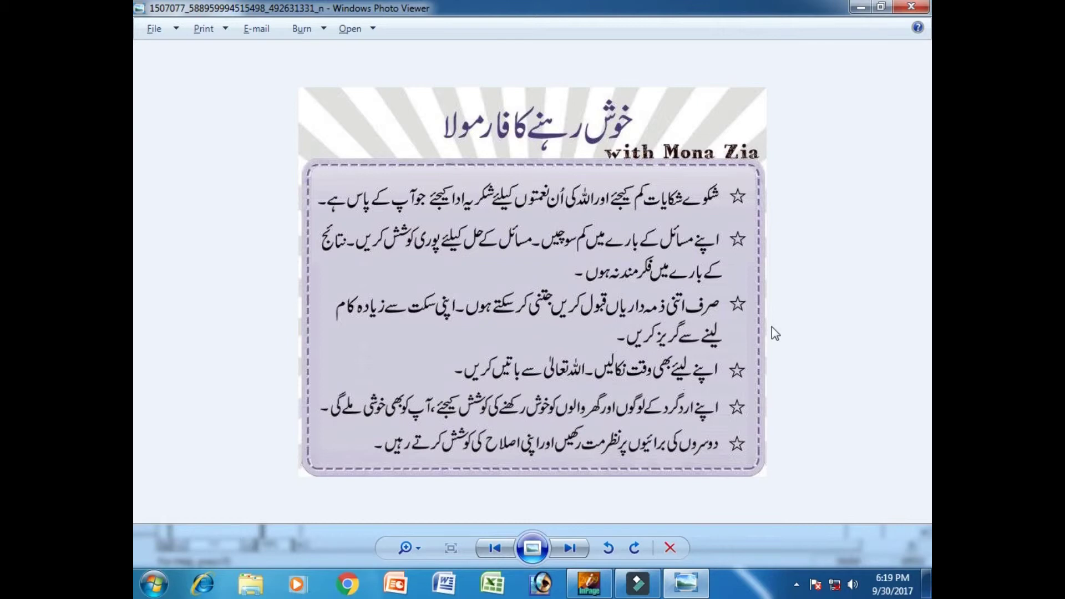
Type the fifth point's opening 'اپنے اردگرد کے لوگوں اور گھروالوں کو خوش رکھنے', correcting misspellings
{"action": "key", "text": "alt+Tab"}
{"action": "type", "text": "ا"}
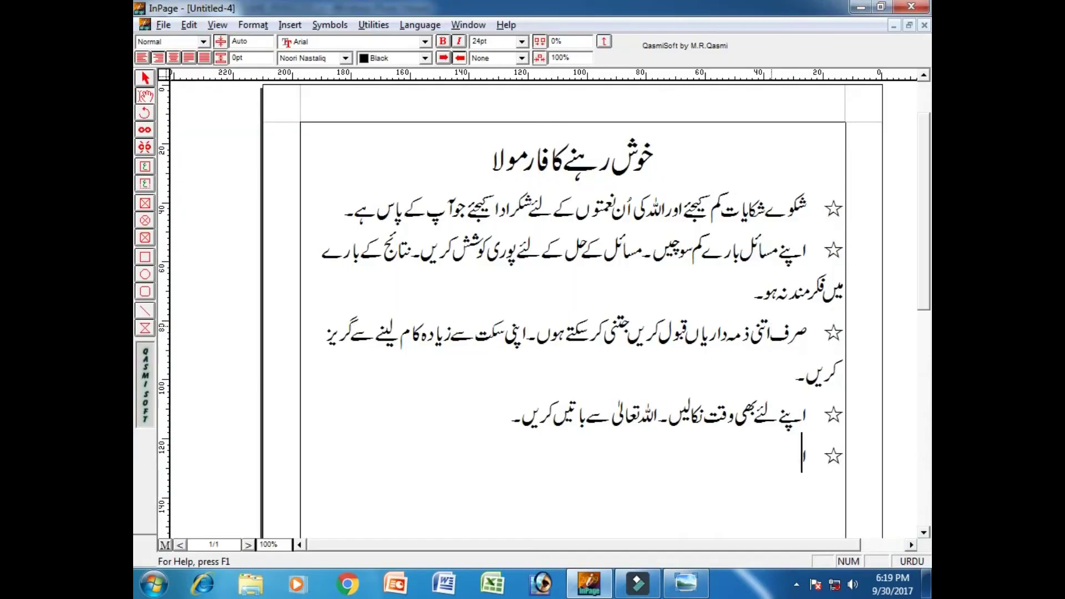
{"action": "type", "text": "پنے ار"}
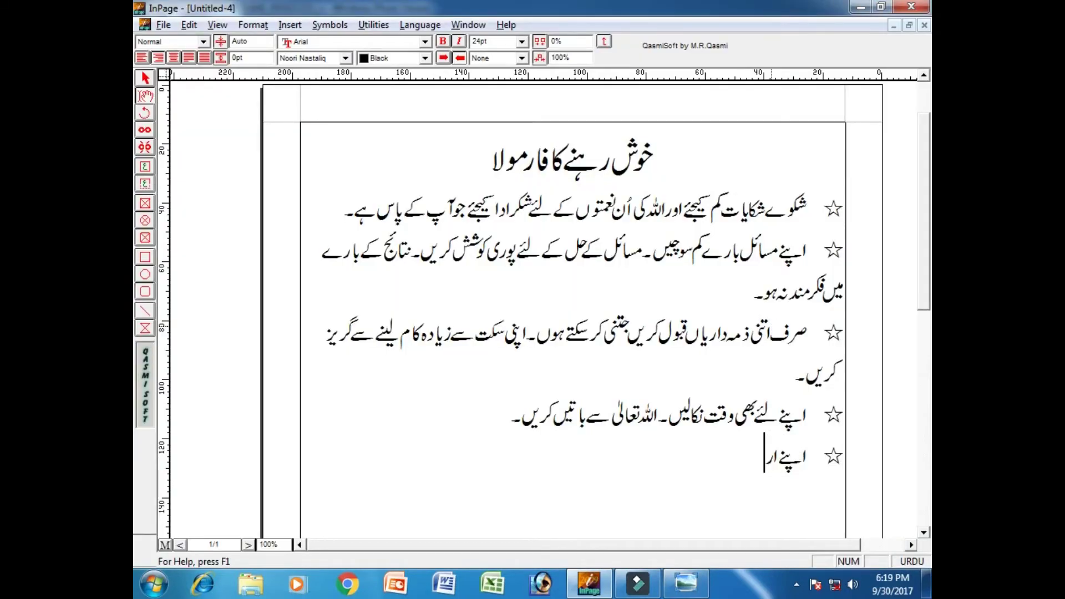
{"action": "type", "text": "دگر"}
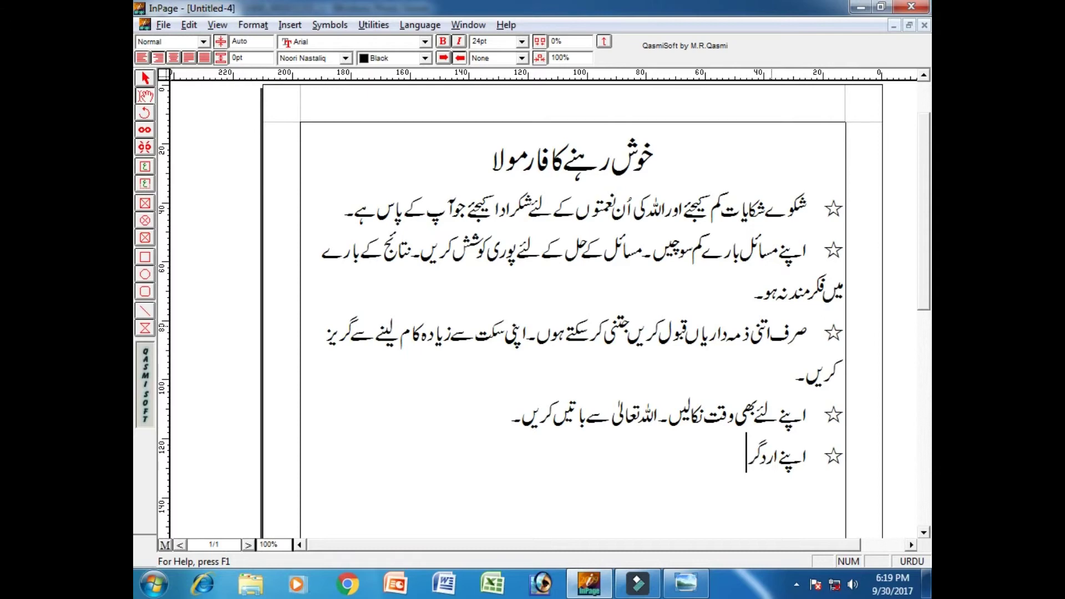
{"action": "type", "text": "د کےلو"}
{"action": "type", "text": "غ"}
{"action": "key", "text": "BackSpace"}
{"action": "type", "text": "گوں اور"}
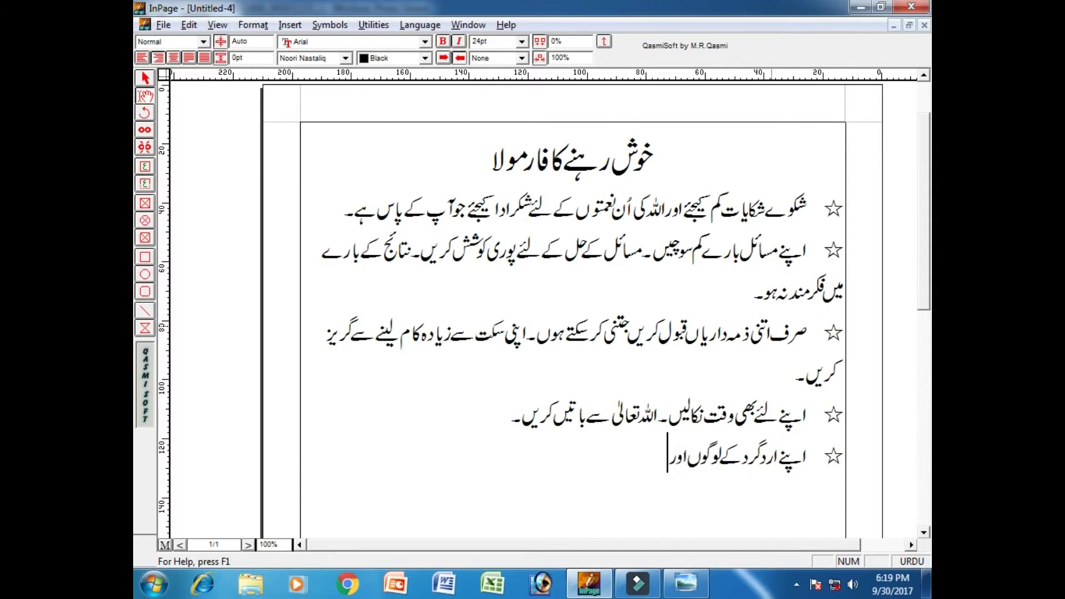
{"action": "type", "text": " گھر"}
{"action": "type", "text": " والو"}
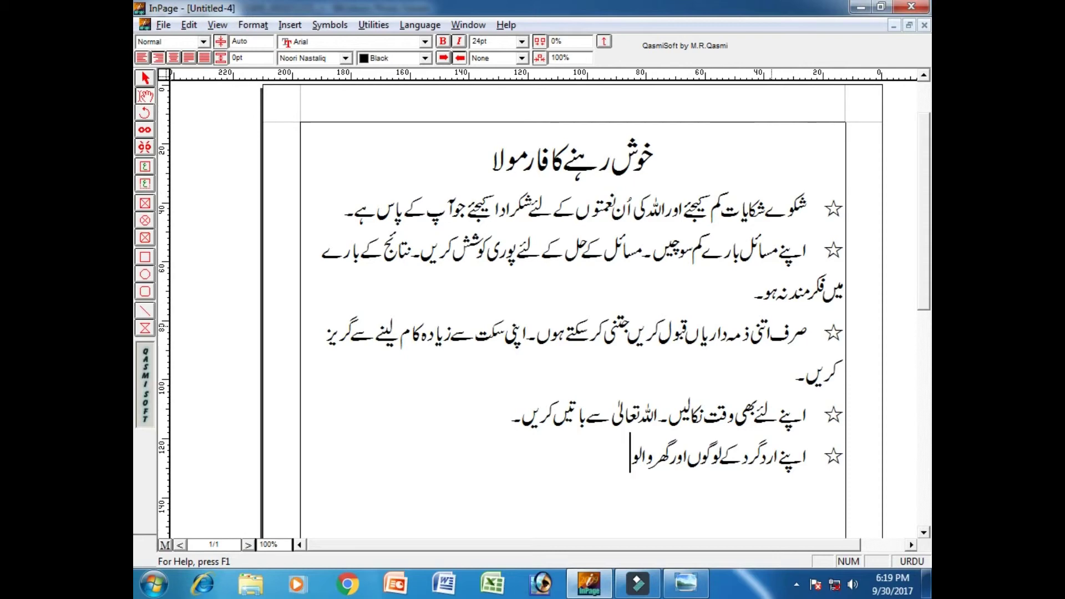
{"action": "type", "text": "ں کو"}
{"action": "type", "text": "خوش"}
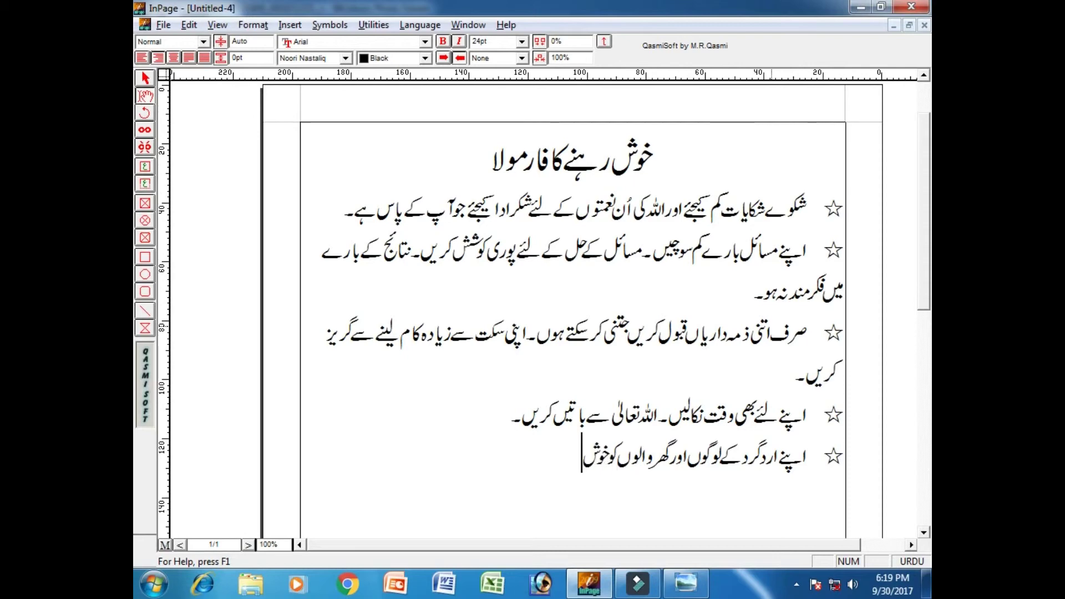
{"action": "type", "text": " رکھ"}
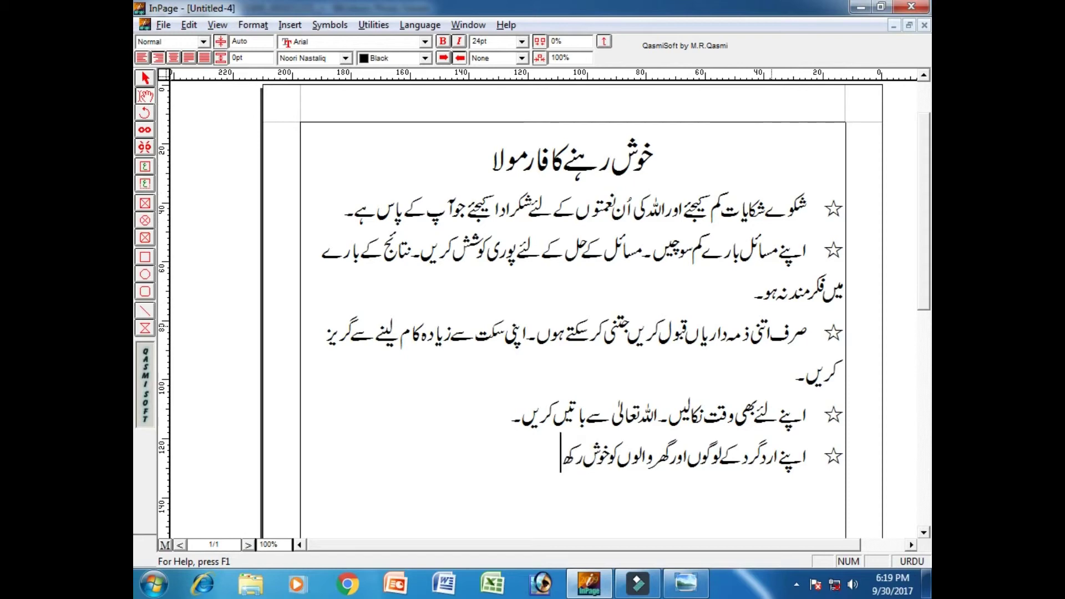
{"action": "type", "text": "نے"}
{"action": "key", "text": "BackSpace"}
{"action": "key", "text": "BackSpace"}
{"action": "key", "text": "BackSpace"}
{"action": "key", "text": "BackSpace"}
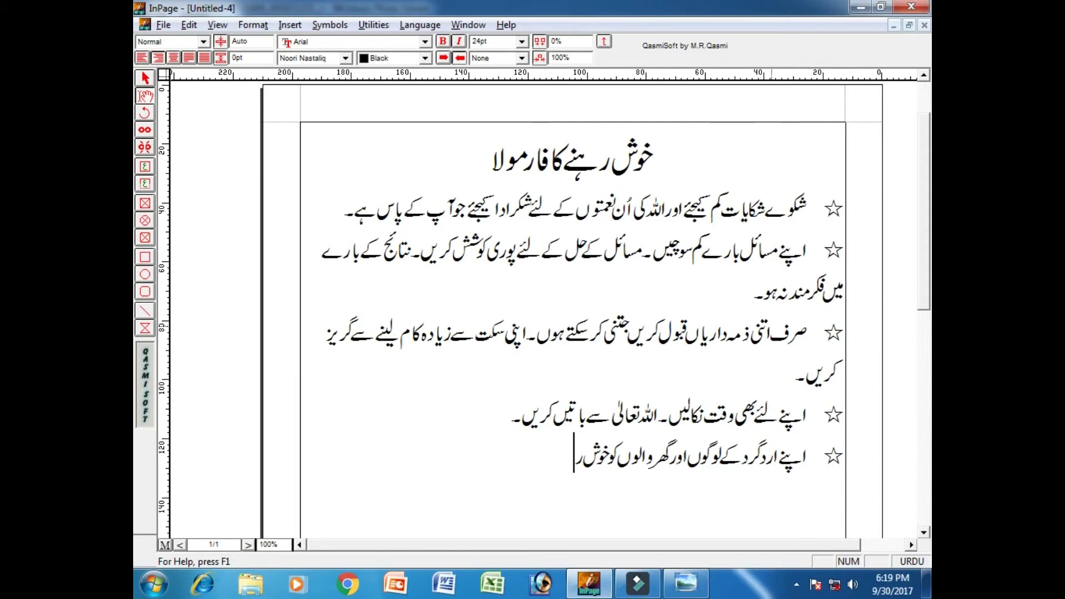
{"action": "type", "text": "ک"}
{"action": "type", "text": "ھ"}
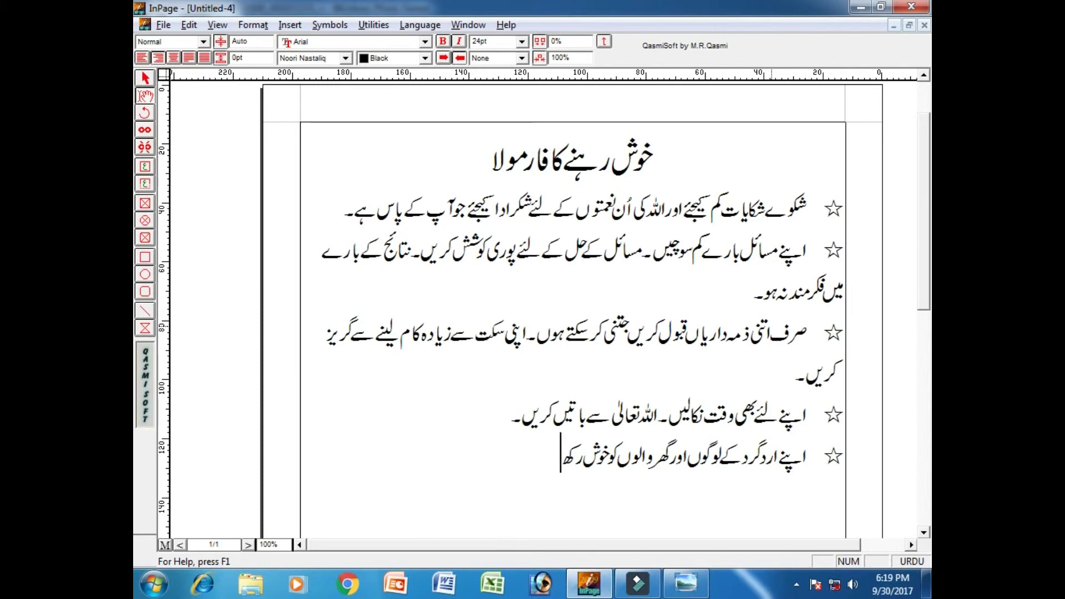
{"action": "type", "text": "نے"}
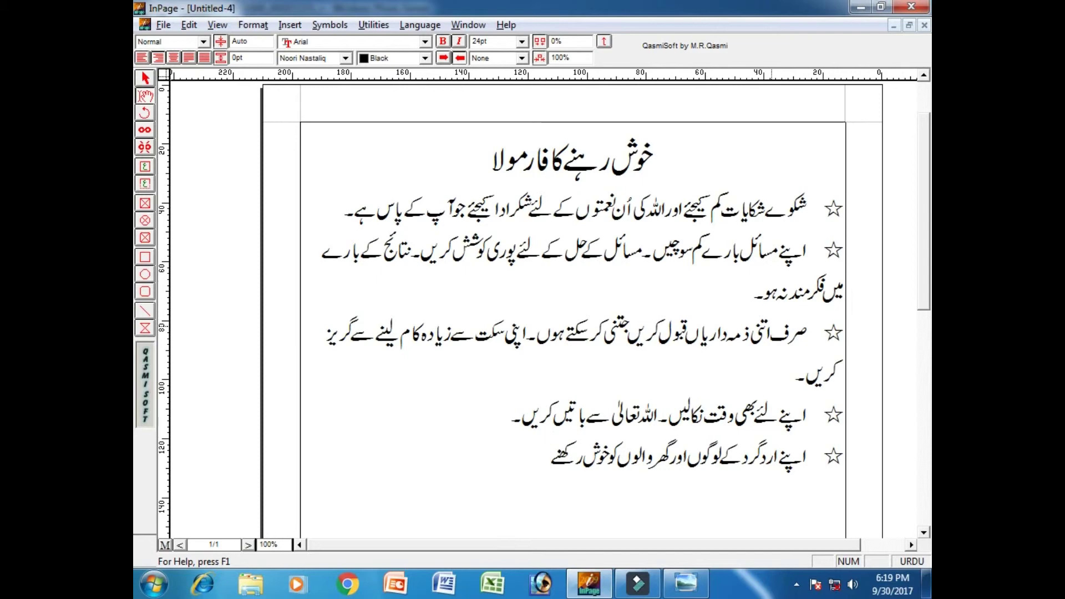
Continue it with 'کی کوشش کیجیے، آپ کو بھی خوشی ملے گی۔'
{"action": "key", "text": "alt+Tab"}
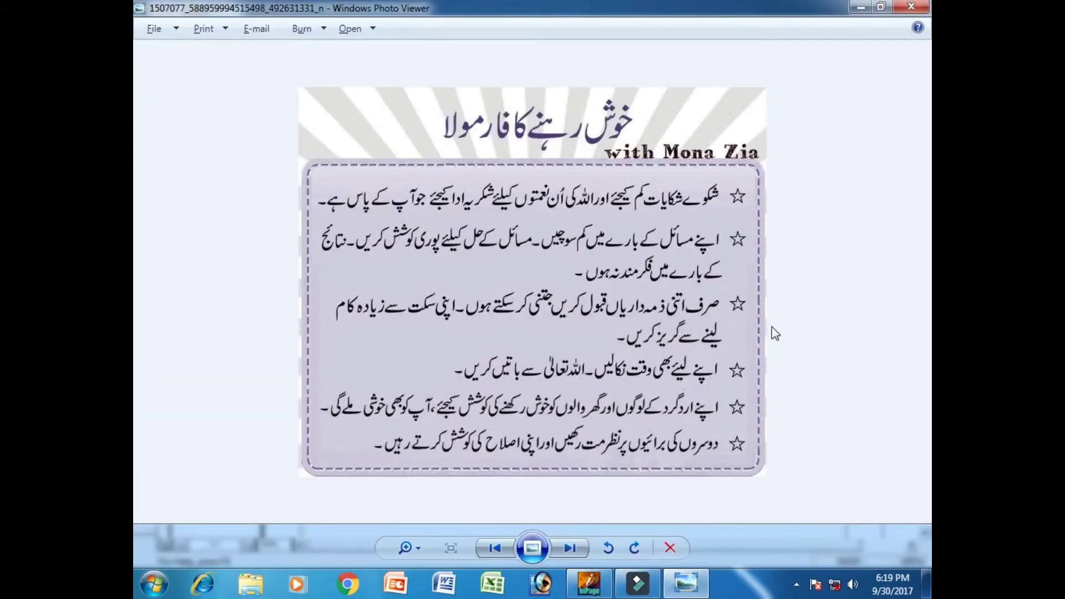
{"action": "key", "text": "alt+Tab"}
{"action": "type", "text": "کی"}
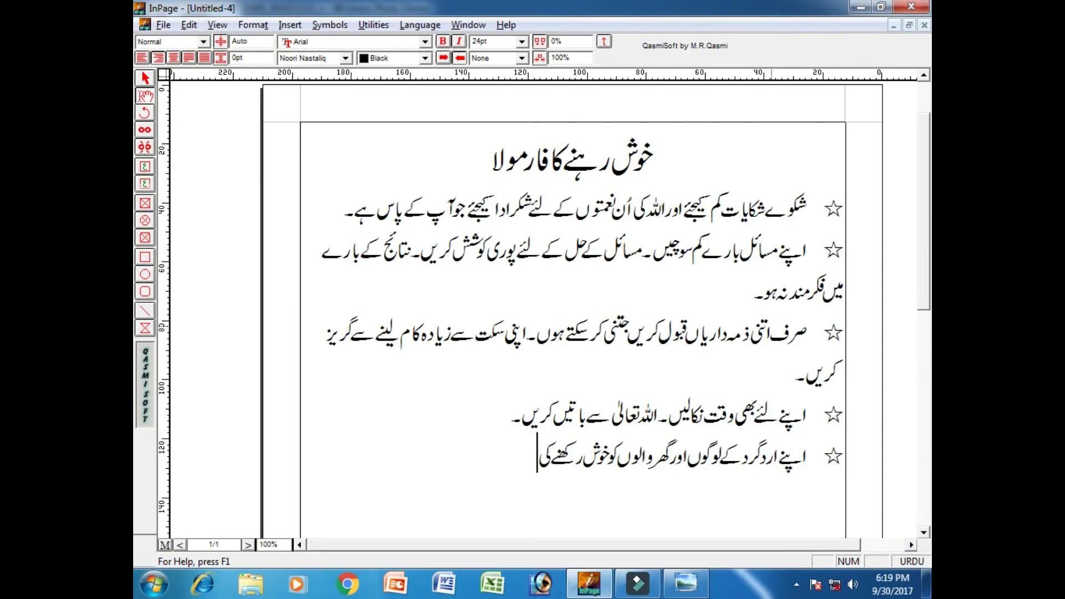
{"action": "type", "text": " کوشش"}
{"action": "type", "text": " کے"}
{"action": "key", "text": "BackSpace"}
{"action": "type", "text": "یجی"}
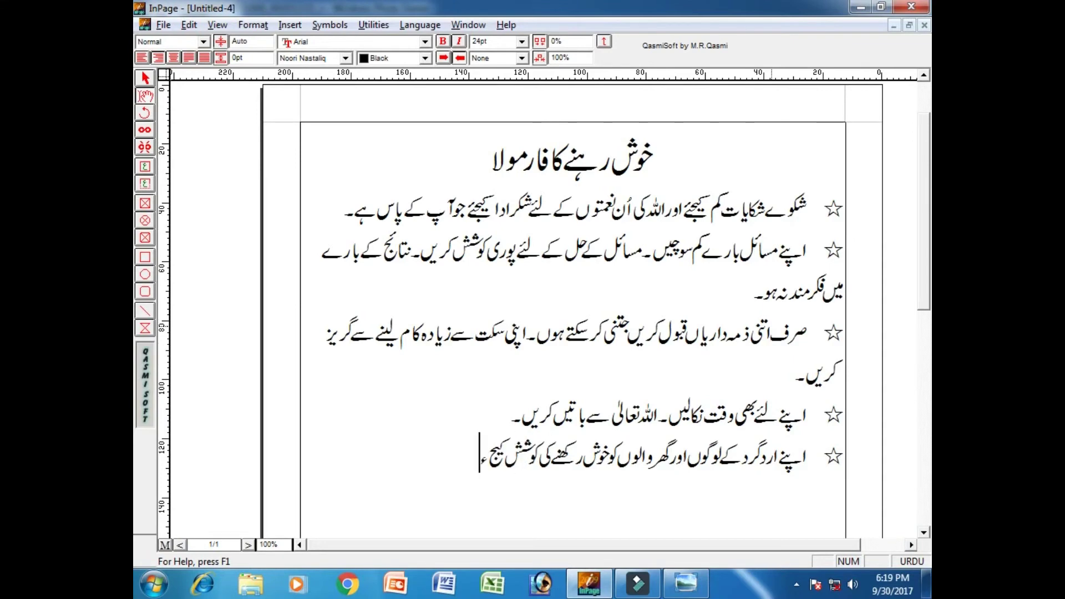
{"action": "type", "text": "ے"}
{"action": "key", "text": "alt+Tab"}
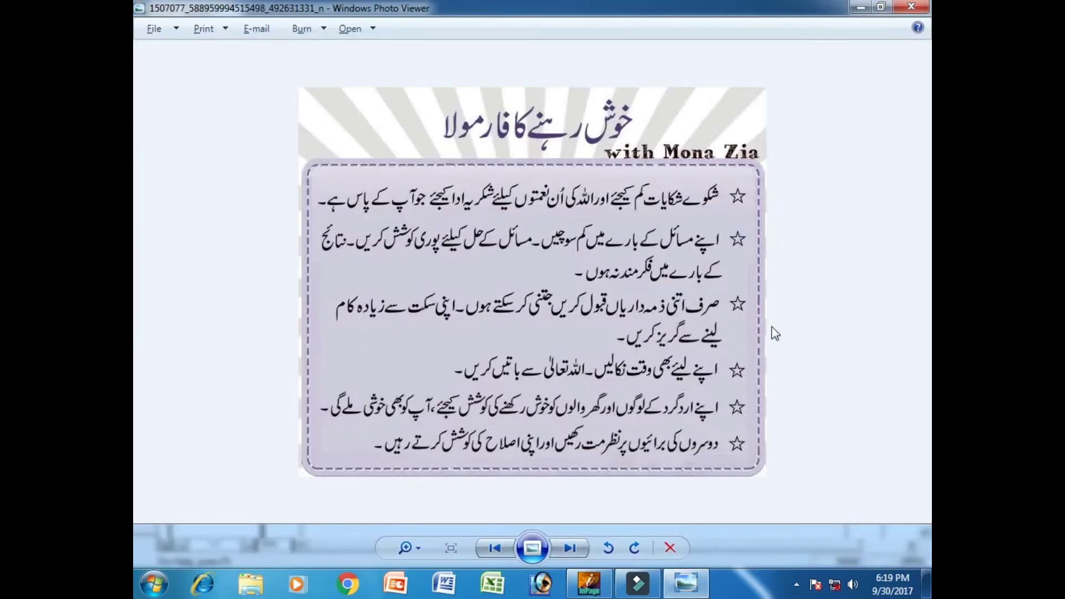
{"action": "key", "text": "alt+Tab"}
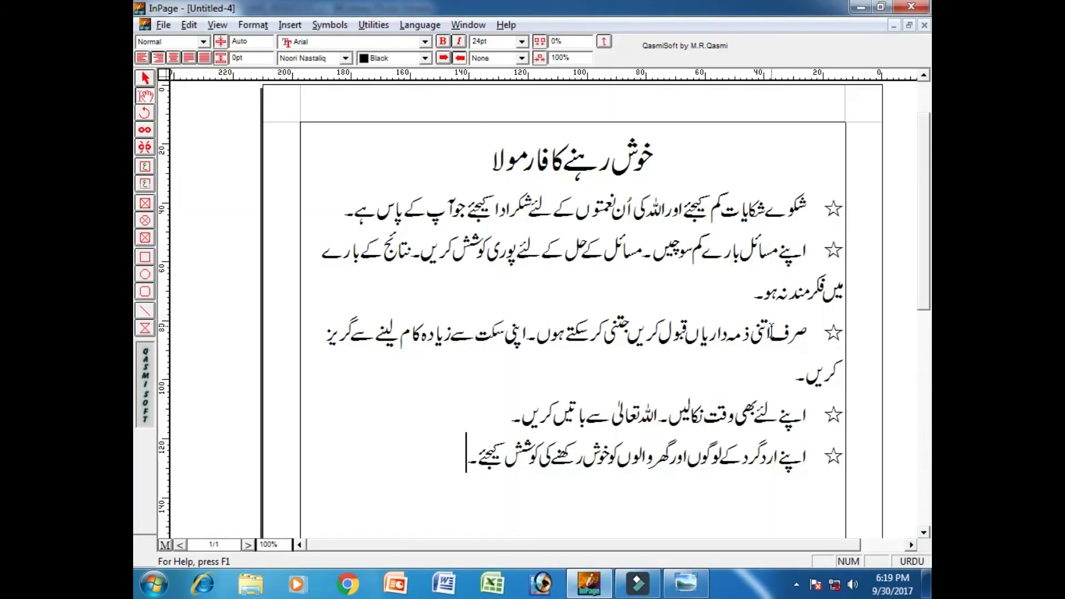
{"action": "type", "text": "،آ"}
{"action": "type", "text": "پ کو بھی"}
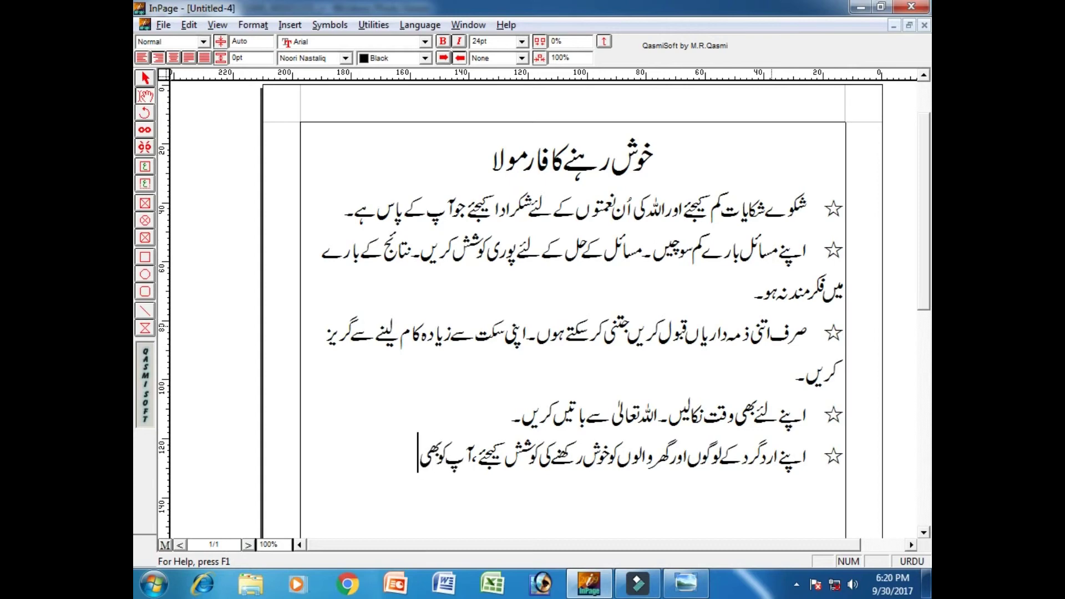
{"action": "type", "text": " خوشی"}
{"action": "type", "text": " ملے گ"}
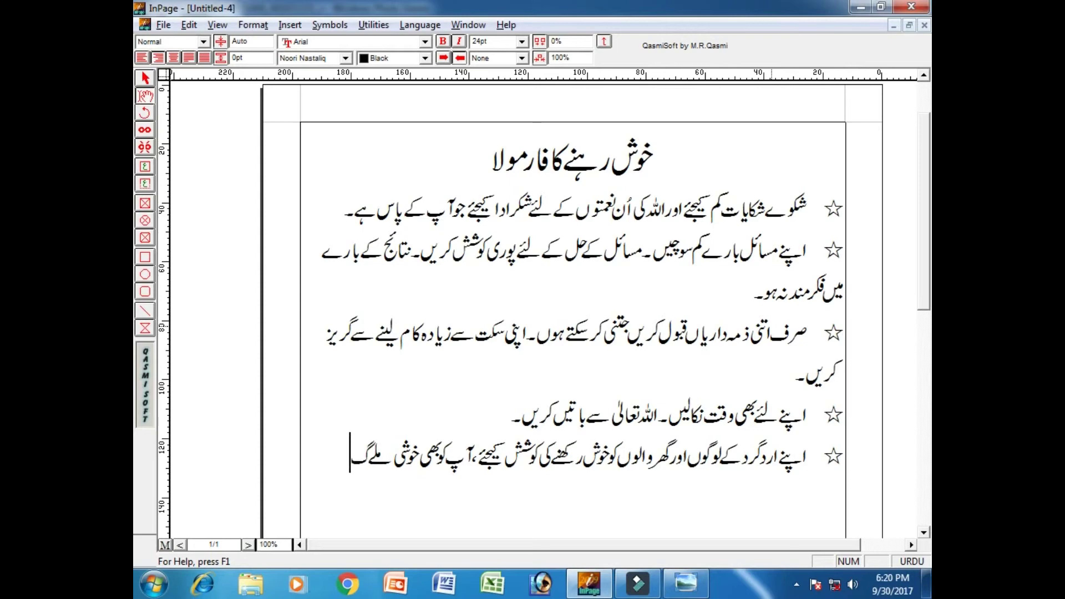
{"action": "type", "text": "ی۔"}
Start the sixth star line and type 'دوسروں کی برائیوں پر نظر مت رکھیں اور'
{"action": "key", "text": "Return"}
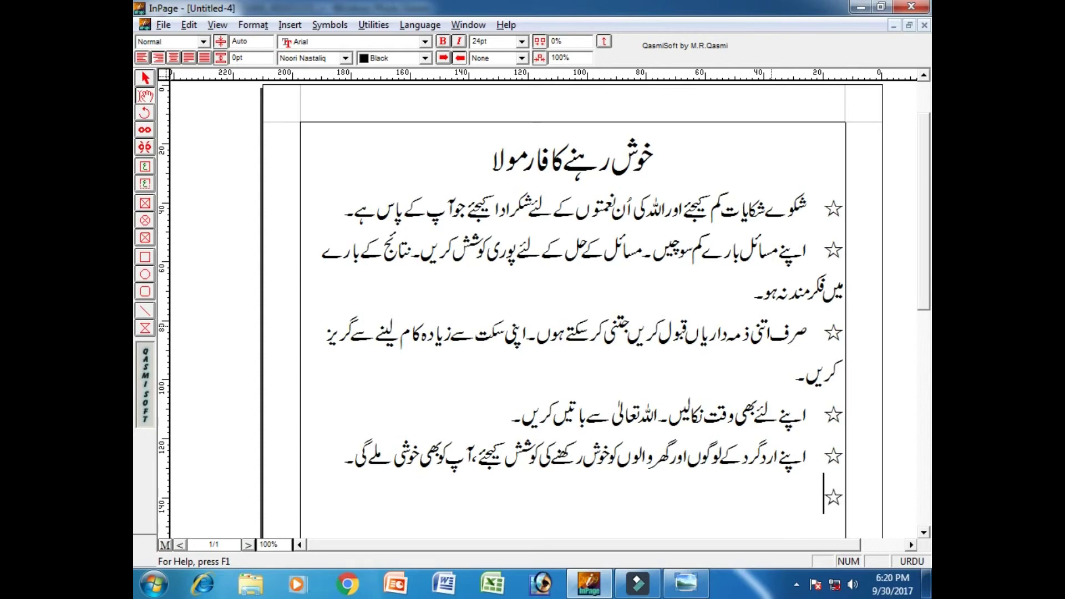
{"action": "key", "text": "alt+Tab"}
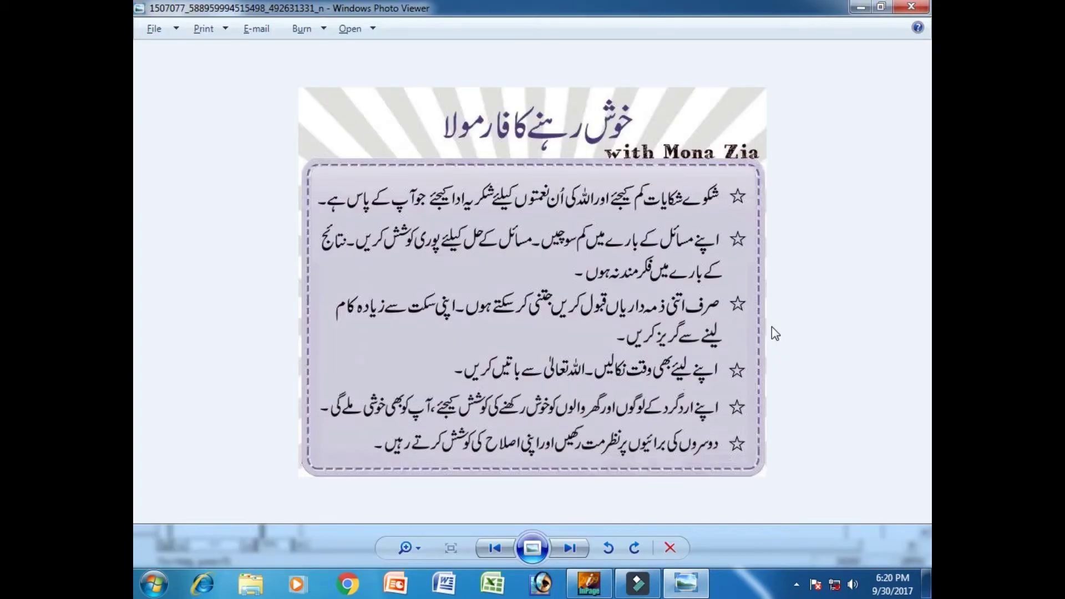
{"action": "key", "text": "alt+Tab"}
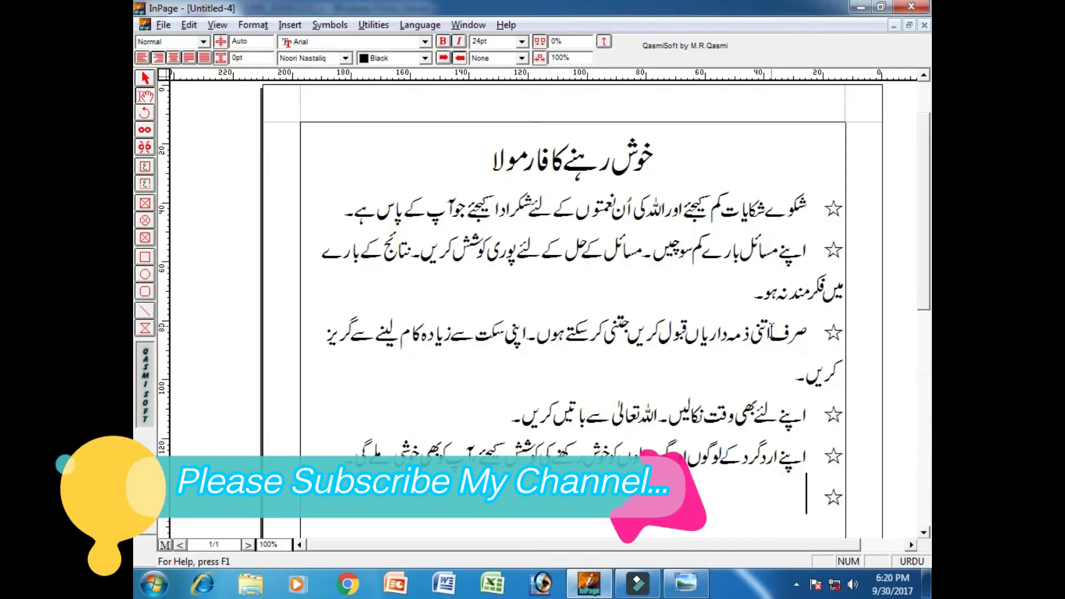
{"action": "type", "text": "دوسرو"}
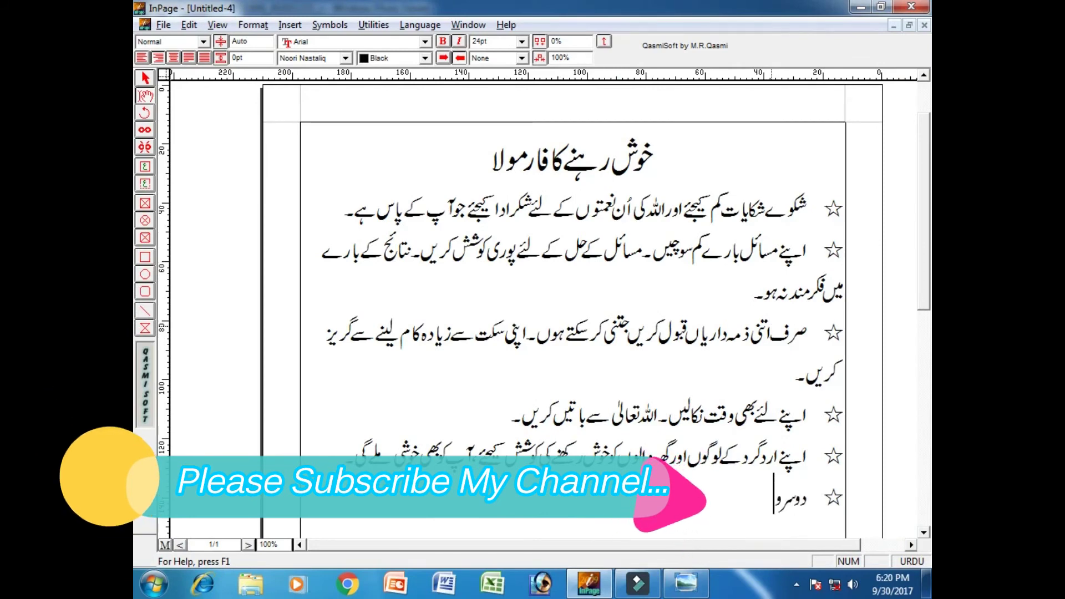
{"action": "type", "text": "ں کی ب"}
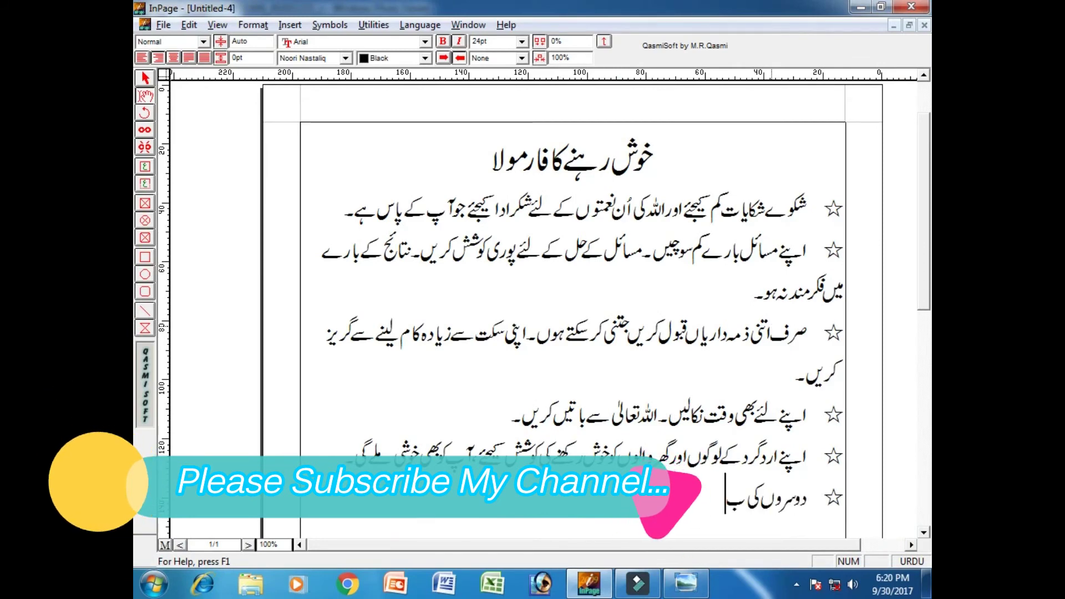
{"action": "type", "text": "رائی"}
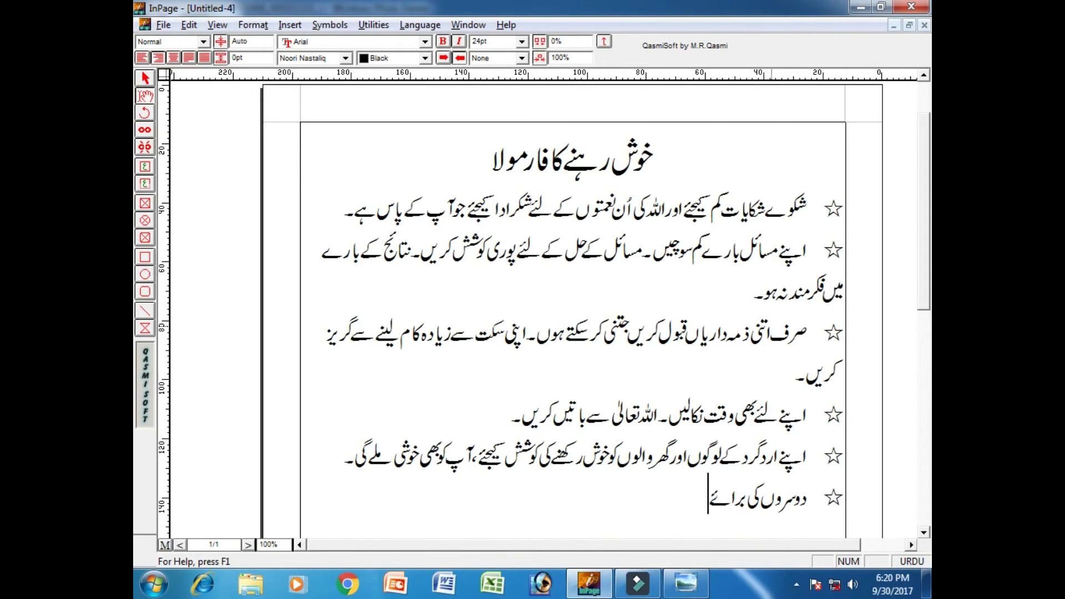
{"action": "type", "text": "وں"}
{"action": "key", "text": "alt+Tab"}
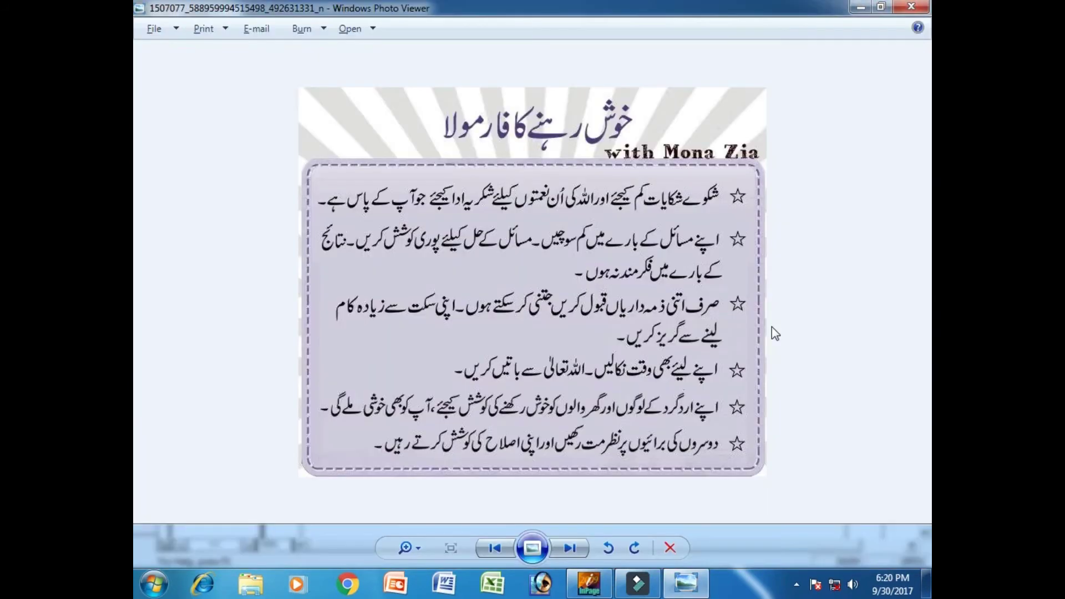
{"action": "key", "text": "alt+Tab"}
{"action": "type", "text": "پ"}
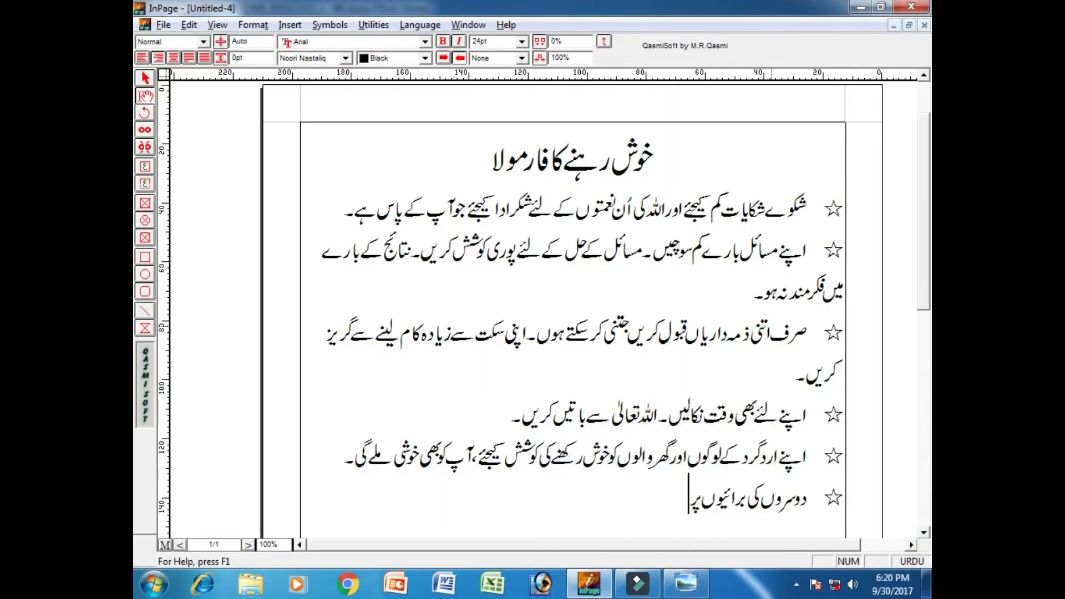
{"action": "type", "text": "ر نظر م"}
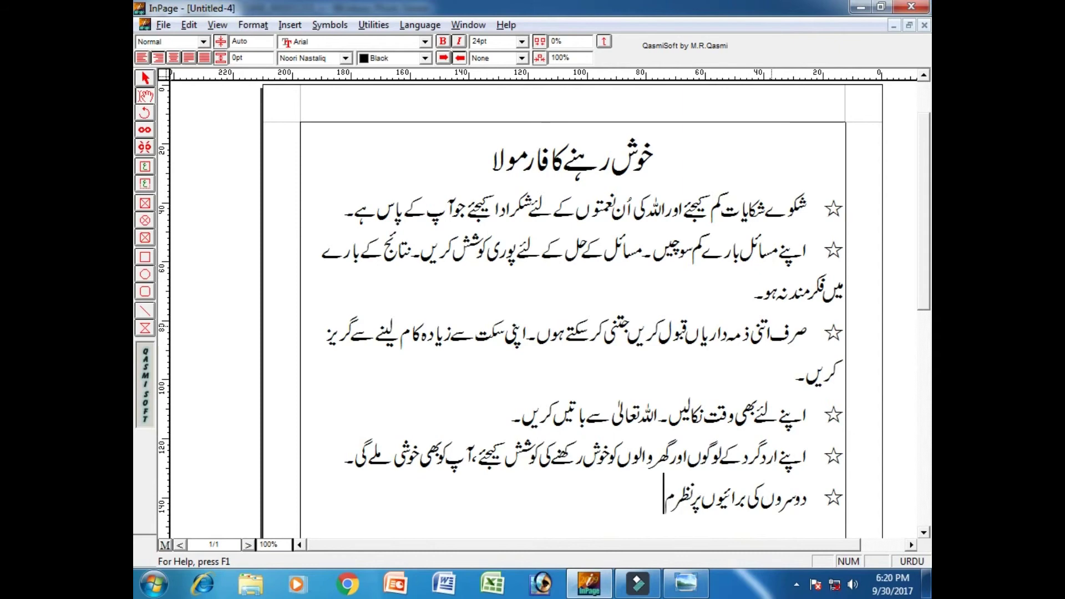
{"action": "type", "text": "ت رکھی"}
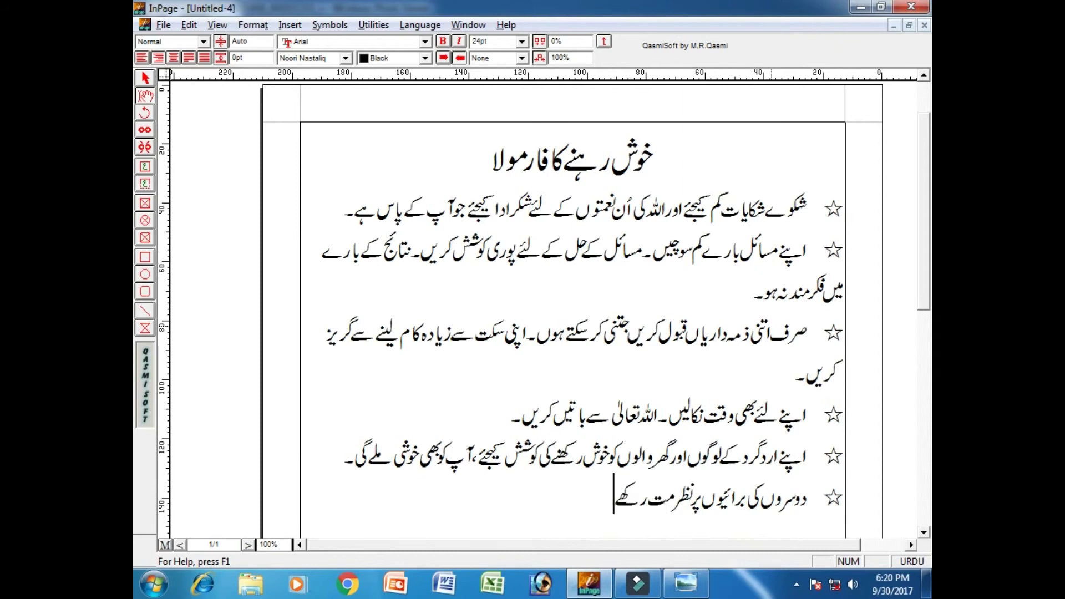
{"action": "type", "text": "ں اور"}
{"action": "key", "text": "alt+Tab"}
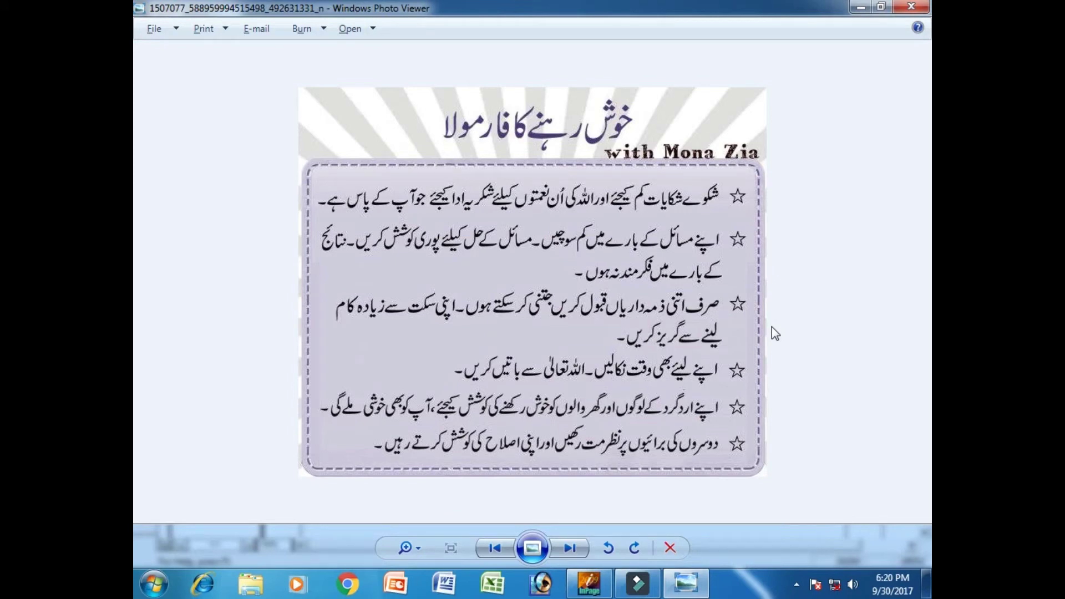
{"action": "key", "text": "alt+Tab"}
Finish it with 'اپنی اصلاح کی کوشش کرتے رہیں۔', fixing the typo in کوشش
{"action": "type", "text": "ا"}
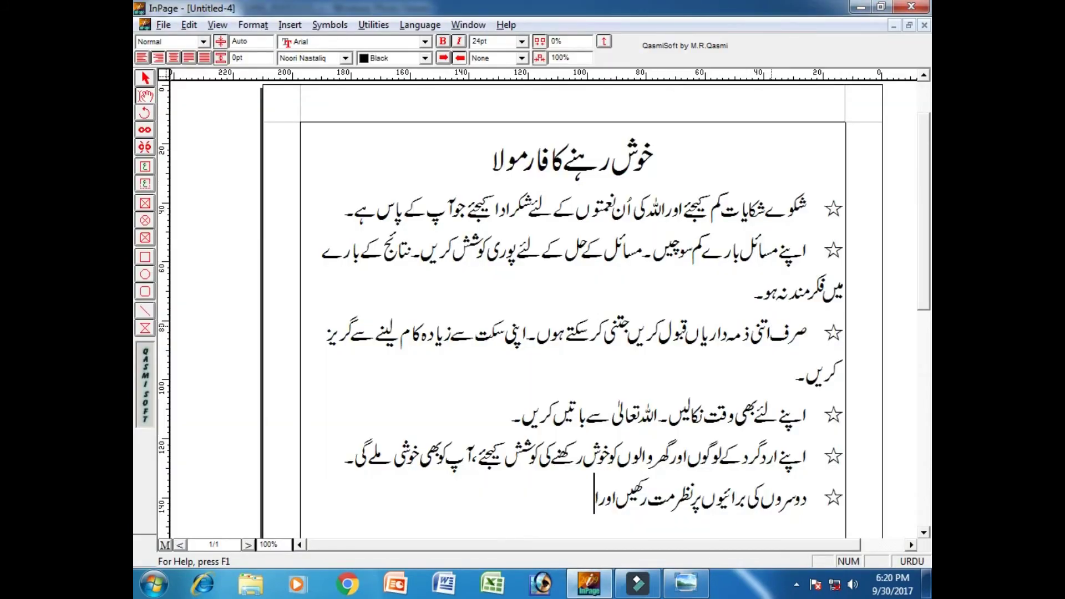
{"action": "type", "text": "پنی اص"}
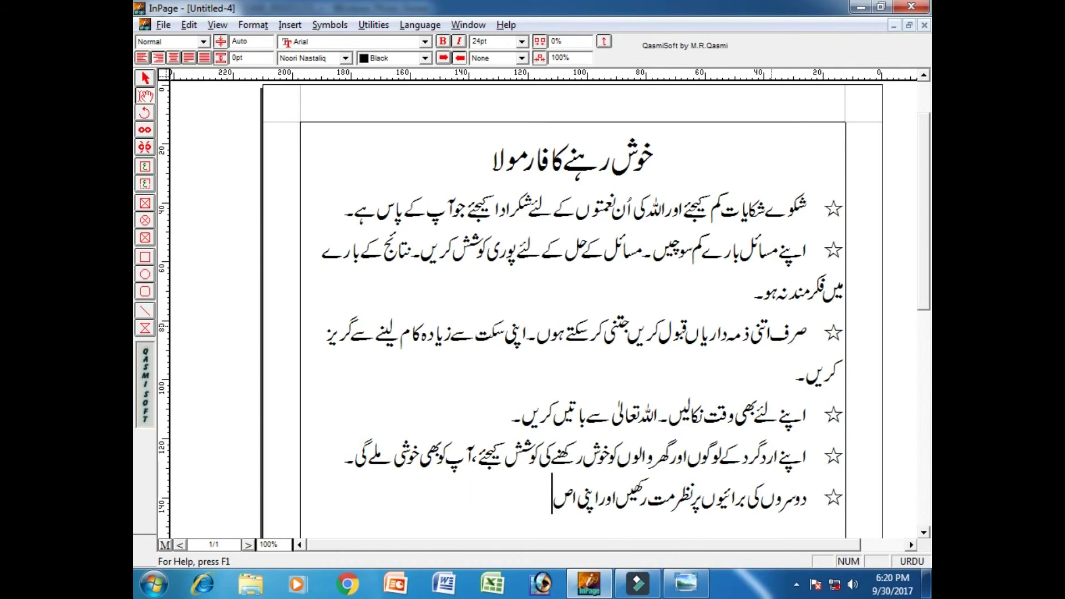
{"action": "type", "text": "لاح کی"}
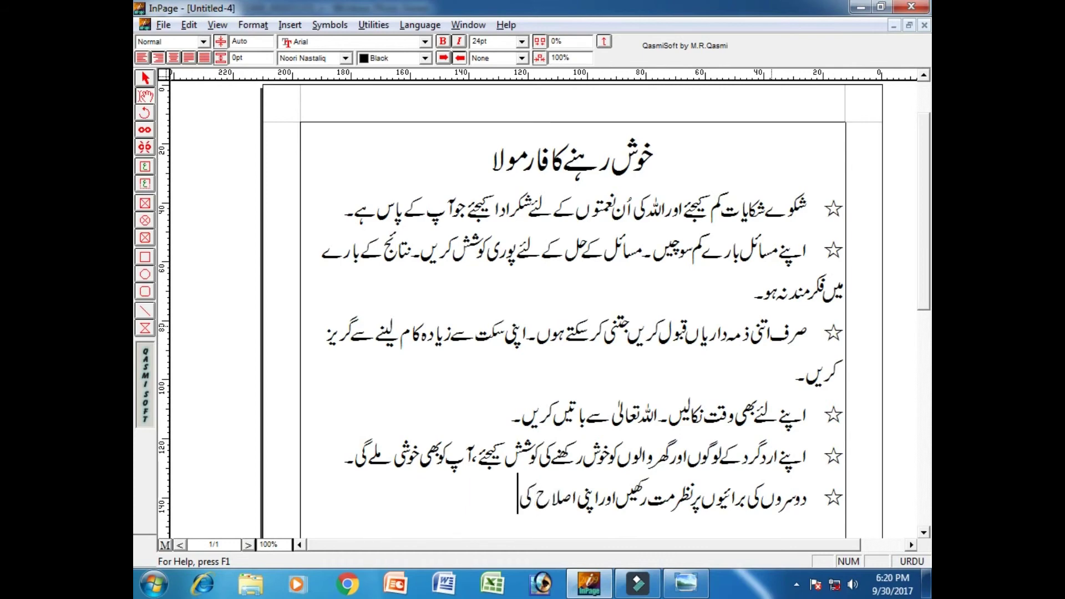
{"action": "type", "text": " کوس"}
{"action": "key", "text": "BackSpace"}
{"action": "type", "text": "شش"}
{"action": "type", "text": " کرتے"}
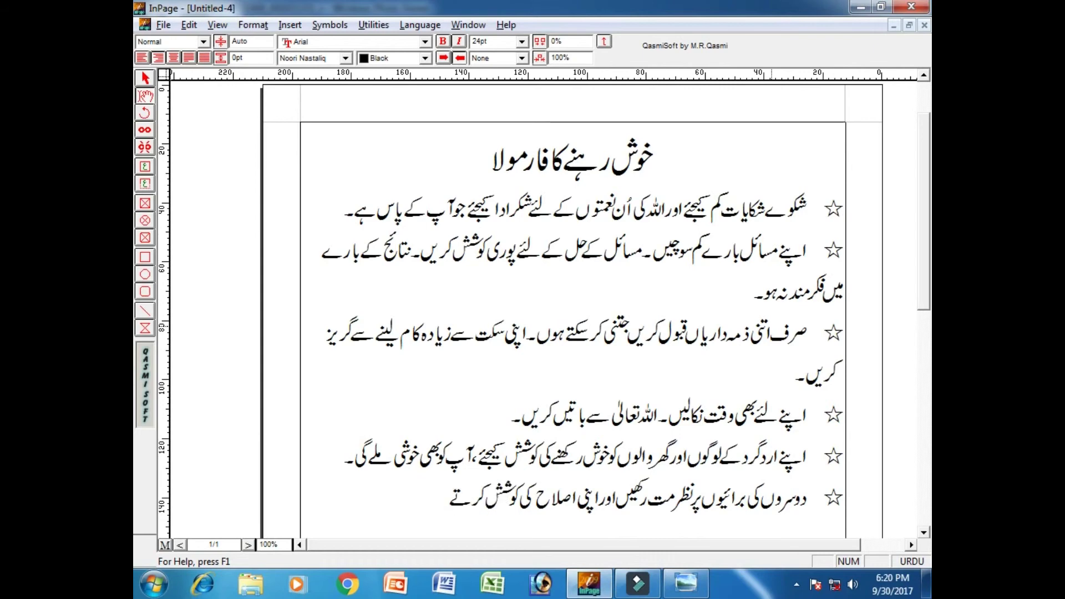
{"action": "key", "text": "alt+Tab"}
{"action": "key", "text": "alt+Tab"}
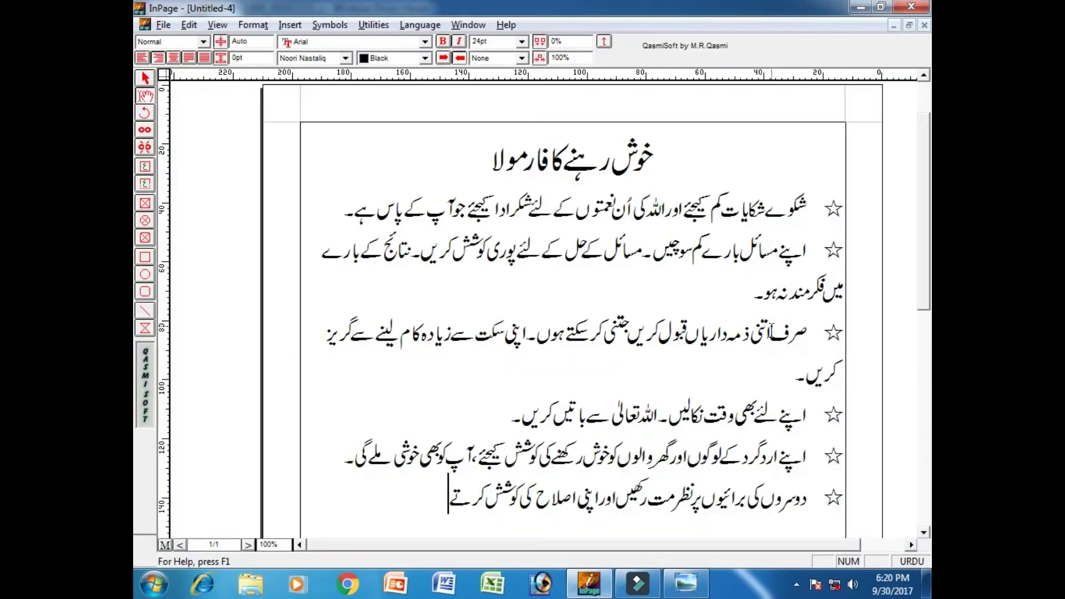
{"action": "type", "text": "رہیں۔"}
{"action": "key", "text": "alt+Tab"}
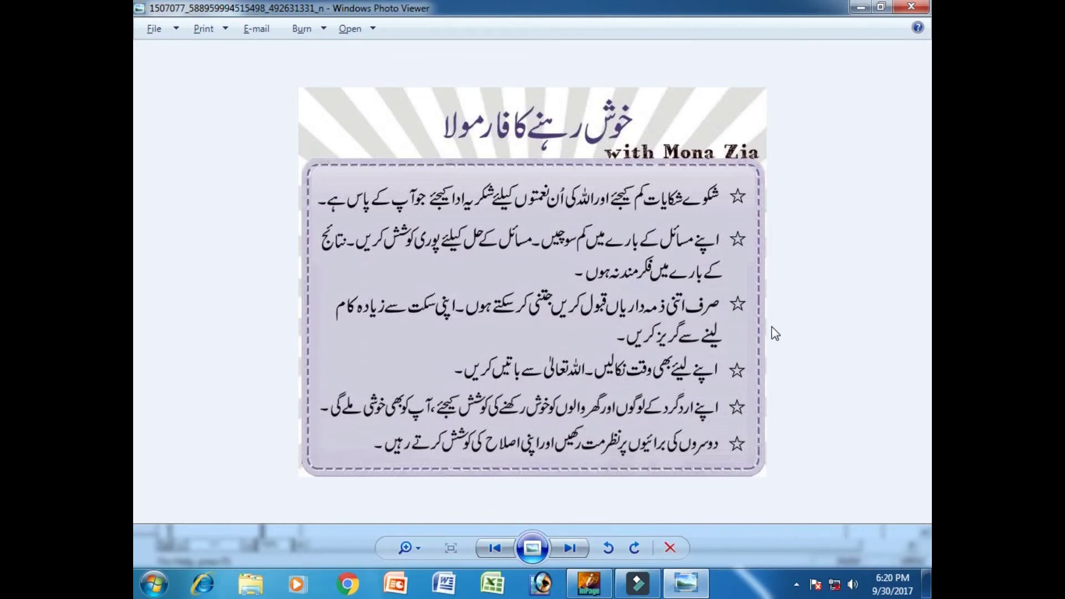
{"action": "key", "text": "alt+Tab"}
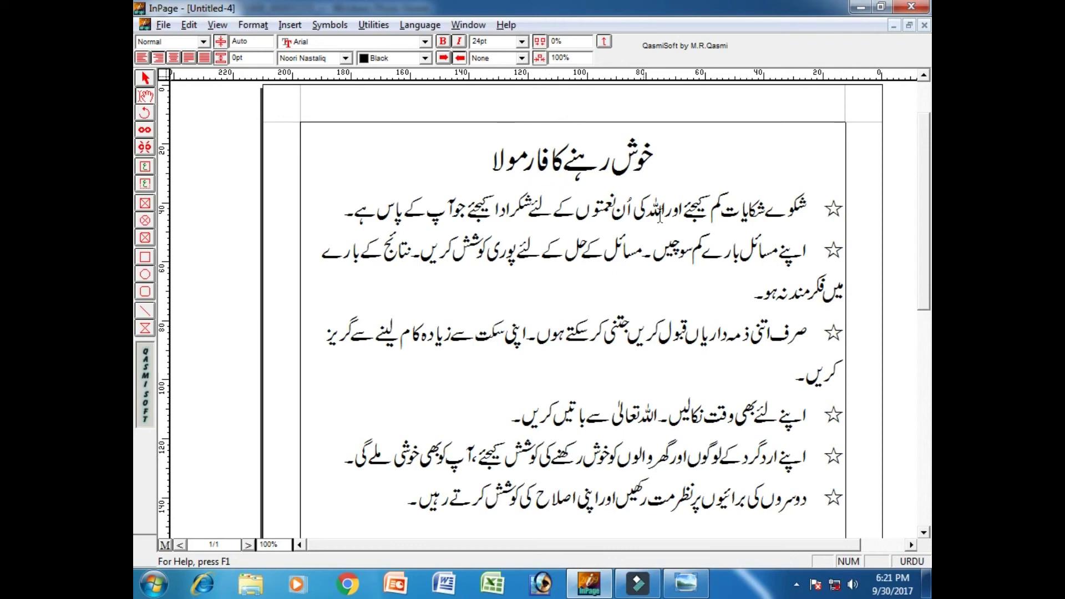
Change the first point's ending from ہے to ہیں
{"action": "left_click", "coordinate": [807, 211]}
{"action": "left_click", "coordinate": [687, 211]}
{"action": "key", "text": "Left"}
{"action": "key", "text": "Left"}
{"action": "key", "text": "Left"}
{"action": "key", "text": "Left"}
{"action": "key", "text": "Left"}
{"action": "key", "text": "Left"}
{"action": "key", "text": "Left"}
{"action": "key", "text": "Left"}
{"action": "key", "text": "Left"}
{"action": "key", "text": "Left"}
{"action": "key", "text": "Left"}
{"action": "key", "text": "Left"}
{"action": "key", "text": "Left"}
{"action": "key", "text": "Left"}
{"action": "key", "text": "Right"}
{"action": "key", "text": "Right"}
{"action": "key", "text": "BackSpace"}
{"action": "type", "text": "یں"}
Insert the missing word کے before بارے in the second point
{"action": "key", "text": "ctrl+Left"}
{"action": "key", "text": "ctrl+Left"}
{"action": "key", "text": "ctrl+Left"}
{"action": "key", "text": "ctrl+Left"}
{"action": "key", "text": "ctrl+Left"}
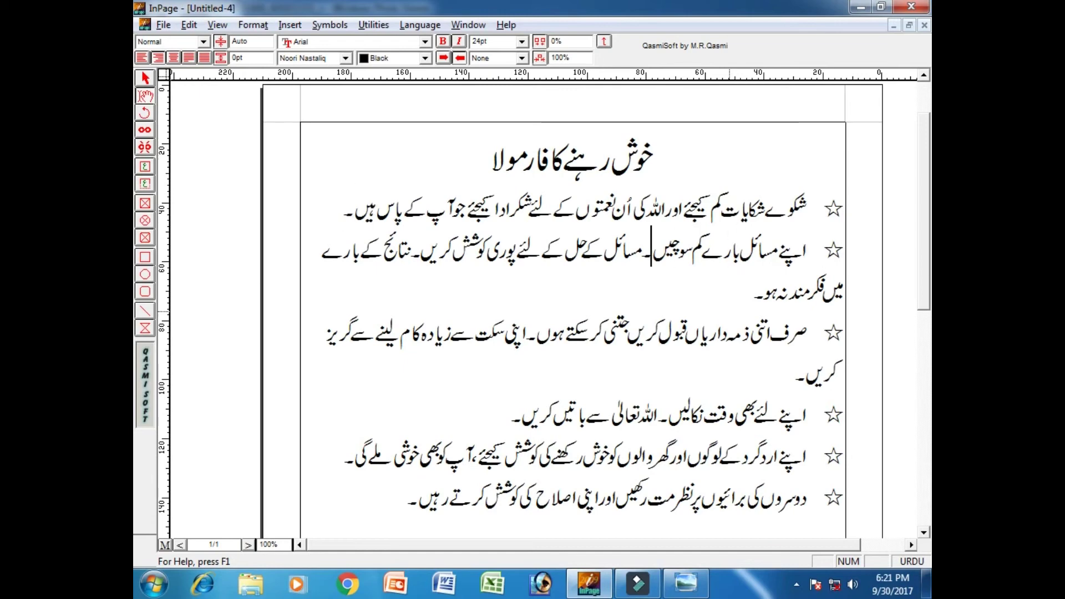
{"action": "key", "text": "ctrl+Right"}
{"action": "key", "text": "ctrl+Right"}
{"action": "key", "text": "Right"}
{"action": "type", "text": "کی"}
{"action": "key", "text": "BackSpace"}
{"action": "type", "text": "ے"}
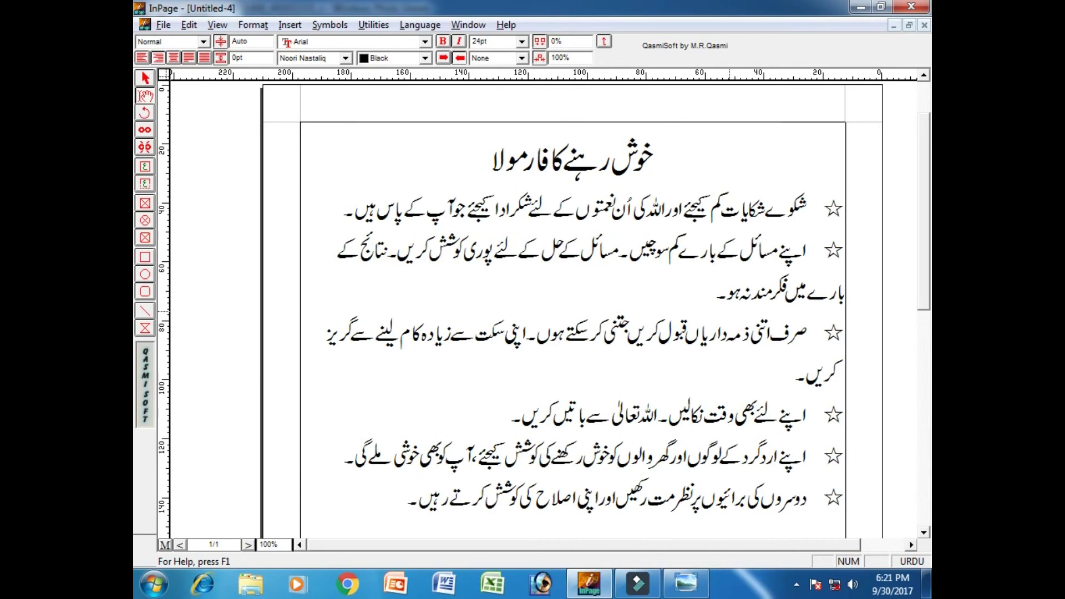
Proofread the remaining points word by word through to the end of the last one
{"action": "key", "text": "ctrl+Left"}
{"action": "key", "text": "ctrl+Left"}
{"action": "key", "text": "ctrl+Left"}
{"action": "key", "text": "ctrl+Left"}
{"action": "key", "text": "ctrl+Left"}
{"action": "key", "text": "ctrl+Left"}
{"action": "key", "text": "ctrl+Left"}
{"action": "key", "text": "ctrl+Left"}
{"action": "key", "text": "ctrl+Left"}
{"action": "key", "text": "ctrl+Left"}
{"action": "key", "text": "ctrl+Left"}
{"action": "key", "text": "ctrl+Left"}
{"action": "key", "text": "ctrl+Left"}
{"action": "key", "text": "ctrl+Left"}
{"action": "key", "text": "ctrl+Left"}
{"action": "key", "text": "ctrl+Left"}
{"action": "key", "text": "ctrl+Left"}
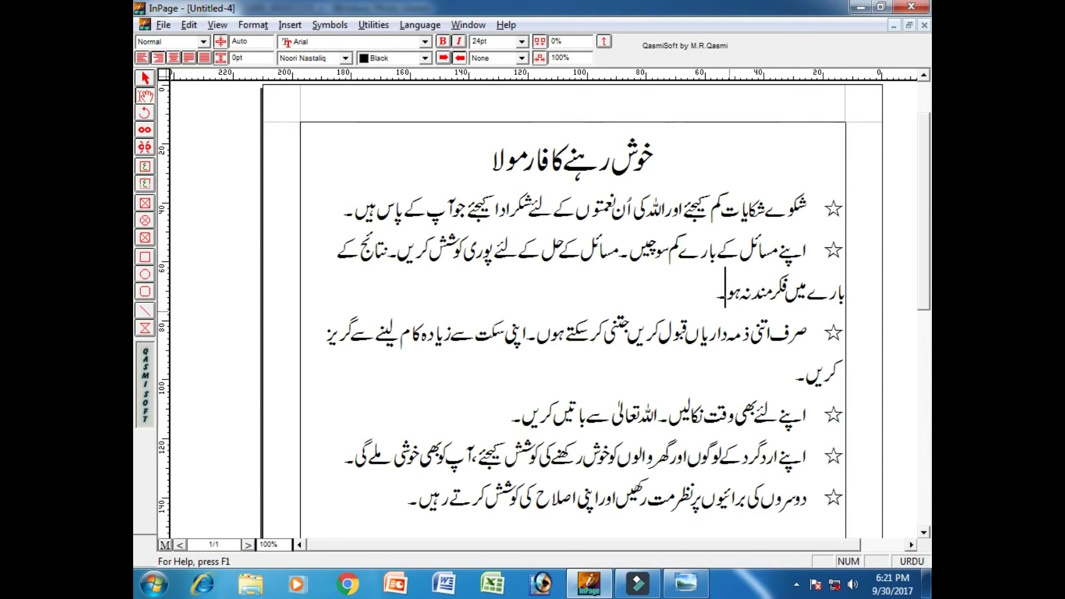
{"action": "key", "text": "ctrl+Left"}
{"action": "key", "text": "ctrl+Left"}
{"action": "key", "text": "ctrl+Left"}
{"action": "key", "text": "ctrl+Left"}
{"action": "key", "text": "ctrl+Left"}
{"action": "key", "text": "ctrl+Left"}
{"action": "key", "text": "ctrl+Left"}
{"action": "key", "text": "ctrl+Left"}
{"action": "key", "text": "ctrl+Left"}
{"action": "key", "text": "ctrl+Left"}
{"action": "key", "text": "ctrl+Left"}
{"action": "key", "text": "ctrl+Left"}
{"action": "key", "text": "ctrl+Left"}
{"action": "key", "text": "ctrl+Left"}
{"action": "key", "text": "ctrl+Left"}
{"action": "key", "text": "ctrl+Left"}
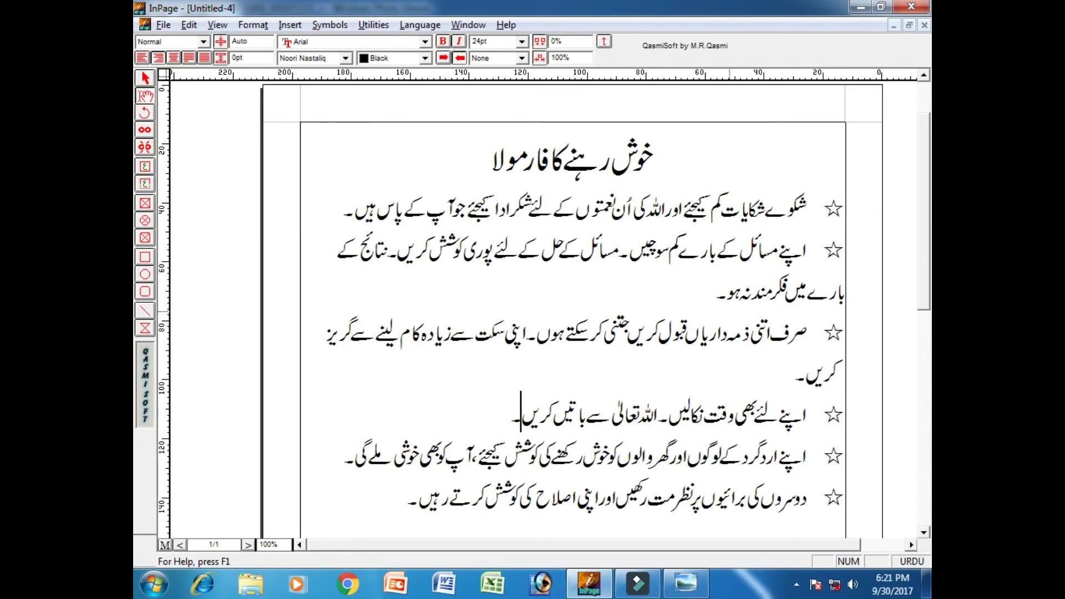
{"action": "key", "text": "ctrl+Left"}
{"action": "key", "text": "ctrl+Left"}
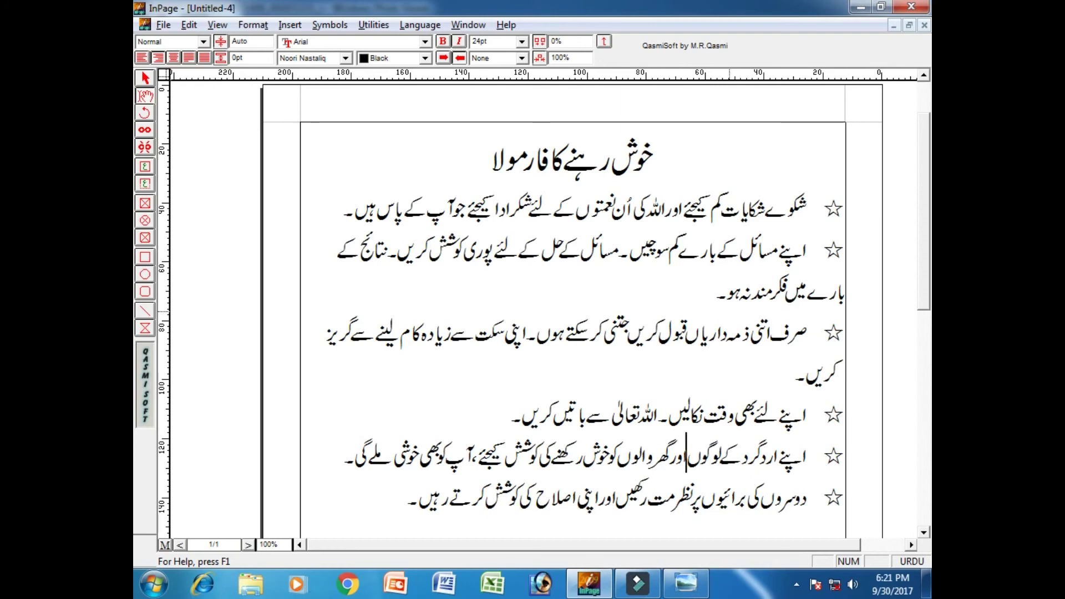
{"action": "left_click", "coordinate": [444, 452]}
{"action": "left_click", "coordinate": [745, 494]}
{"action": "left_click", "coordinate": [612, 494]}
{"action": "left_click", "coordinate": [407, 494]}
Select the six points, excluding the heading, and apply Full Justify
{"action": "left_click_drag", "start_coordinate": [333, 494], "coordinate": [716, 232]}
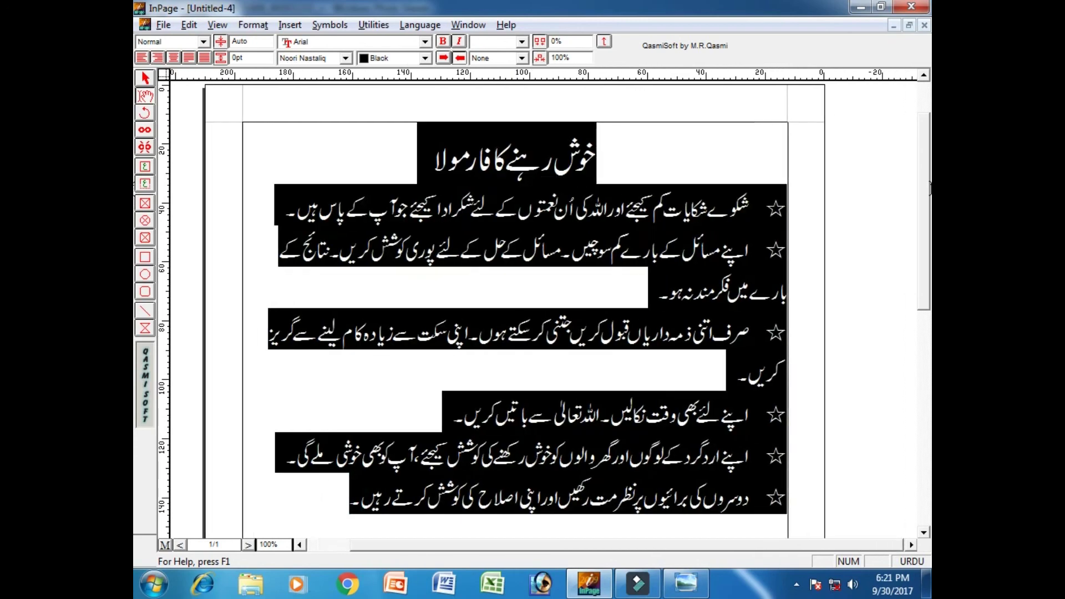
{"action": "left_click", "coordinate": [716, 232]}
{"action": "left_click_drag", "start_coordinate": [352, 495], "coordinate": [138, 224]}
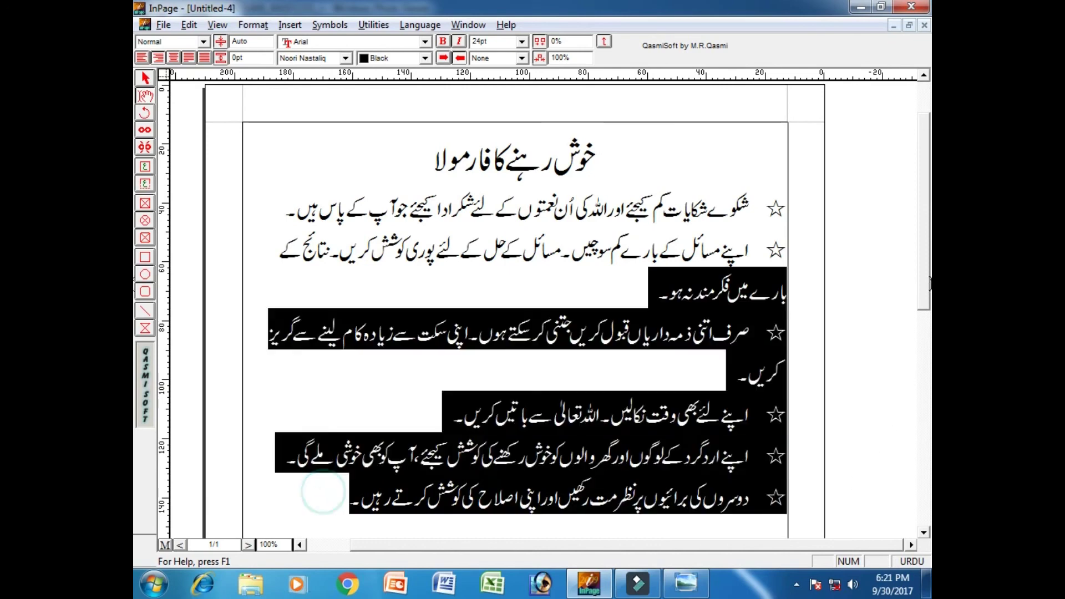
{"action": "left_click", "coordinate": [204, 58]}
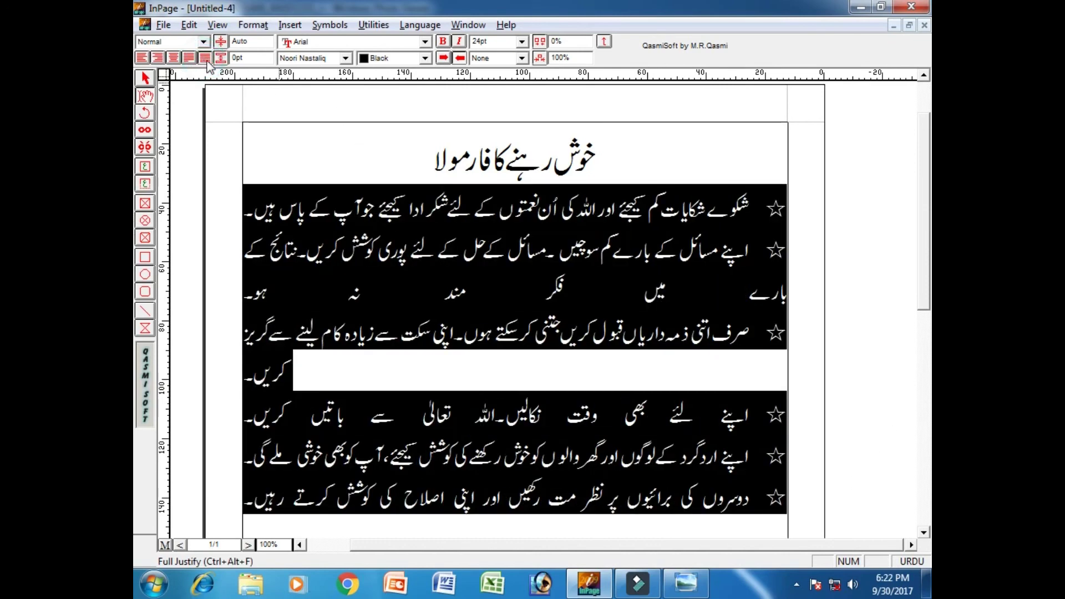
Apply Justify to the second, fourth and sixth points so their last lines sit flush right
{"action": "left_click", "coordinate": [399, 273]}
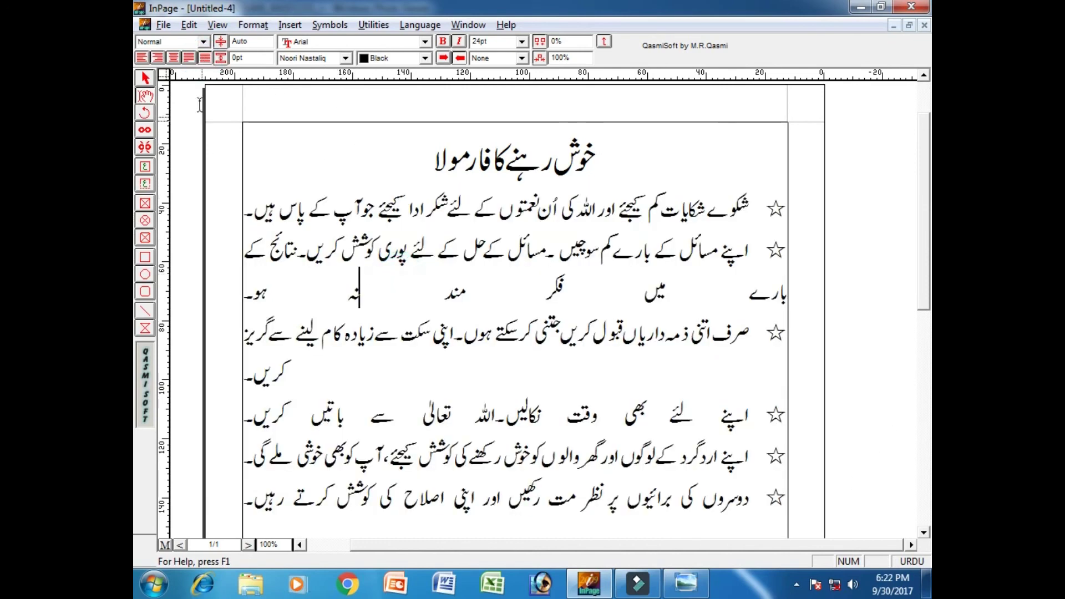
{"action": "left_click", "coordinate": [189, 58]}
{"action": "left_click", "coordinate": [189, 57]}
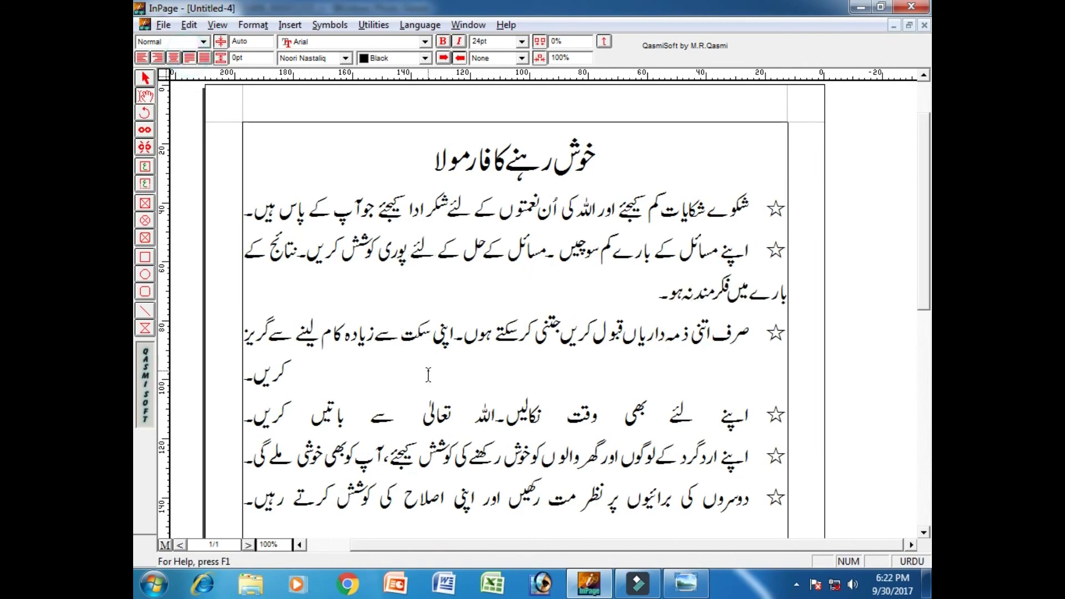
{"action": "left_click", "coordinate": [188, 59]}
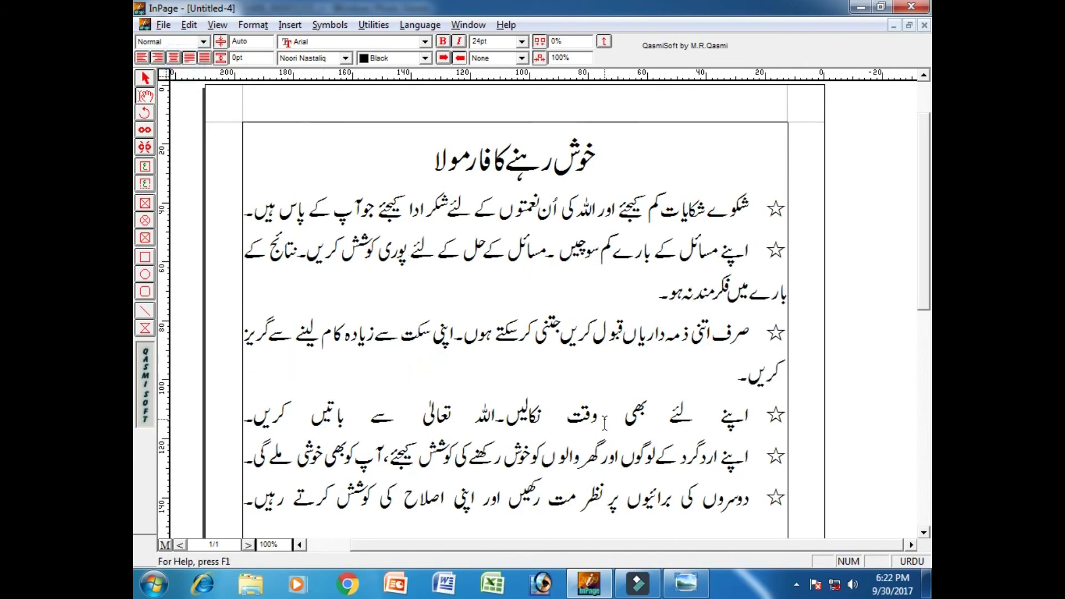
{"action": "left_click", "coordinate": [189, 58]}
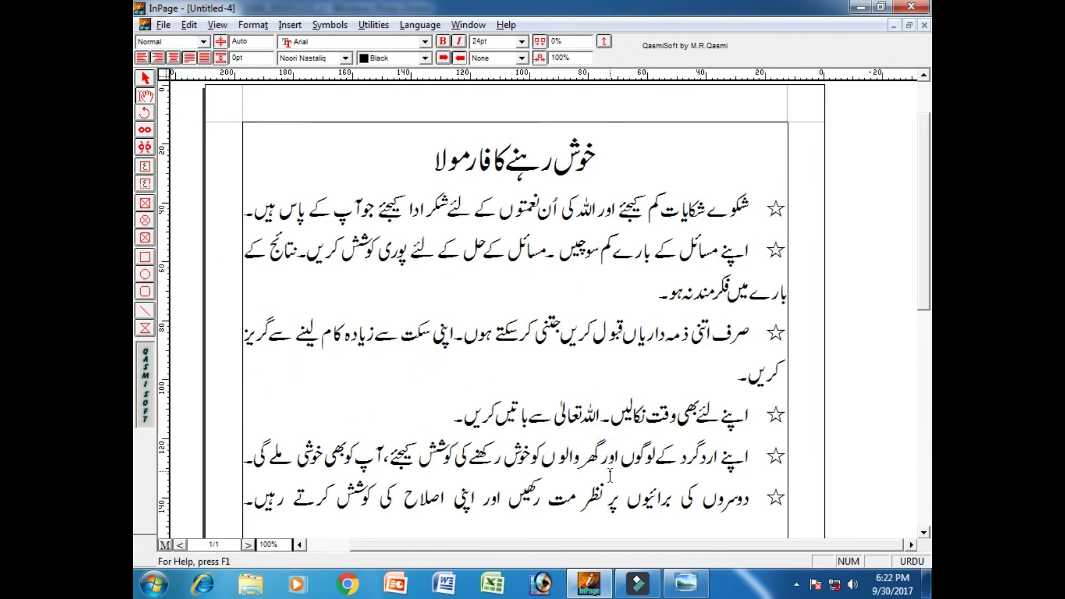
{"action": "left_click", "coordinate": [188, 58]}
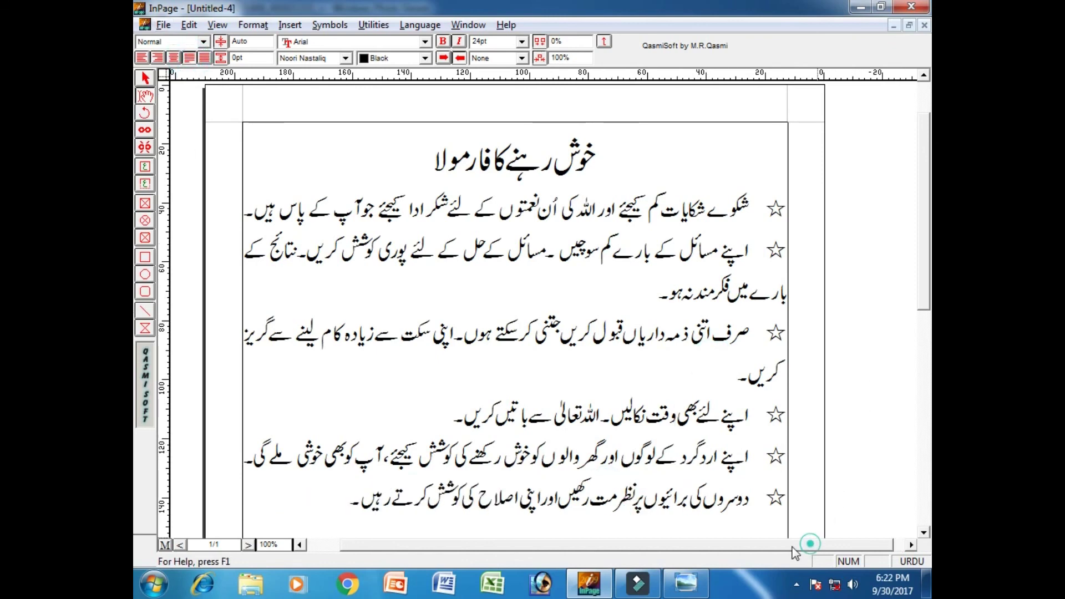
{"action": "left_click_drag", "start_coordinate": [811, 544], "coordinate": [788, 546]}
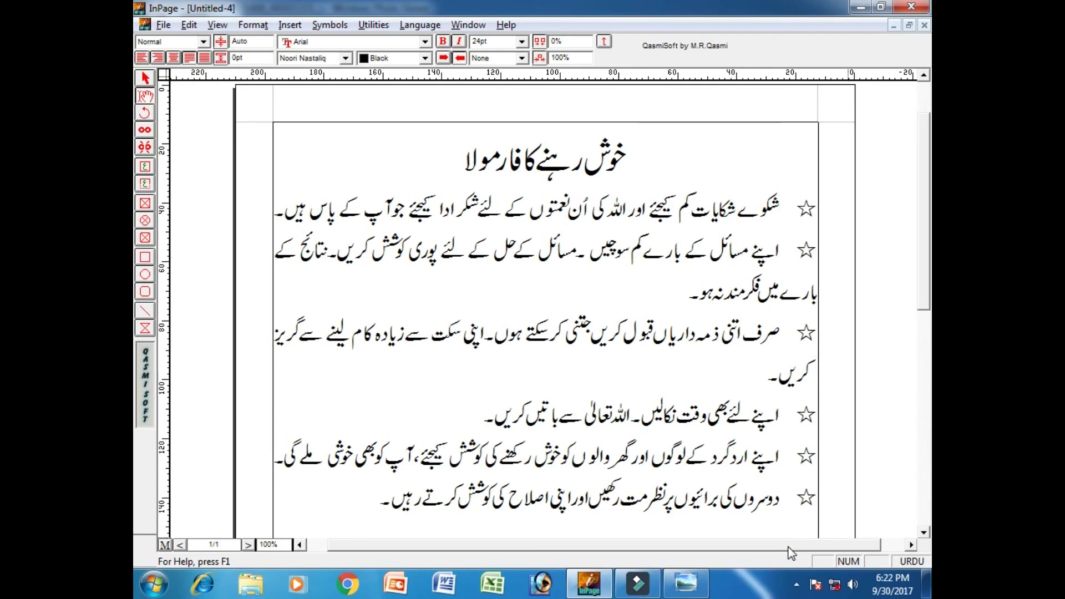